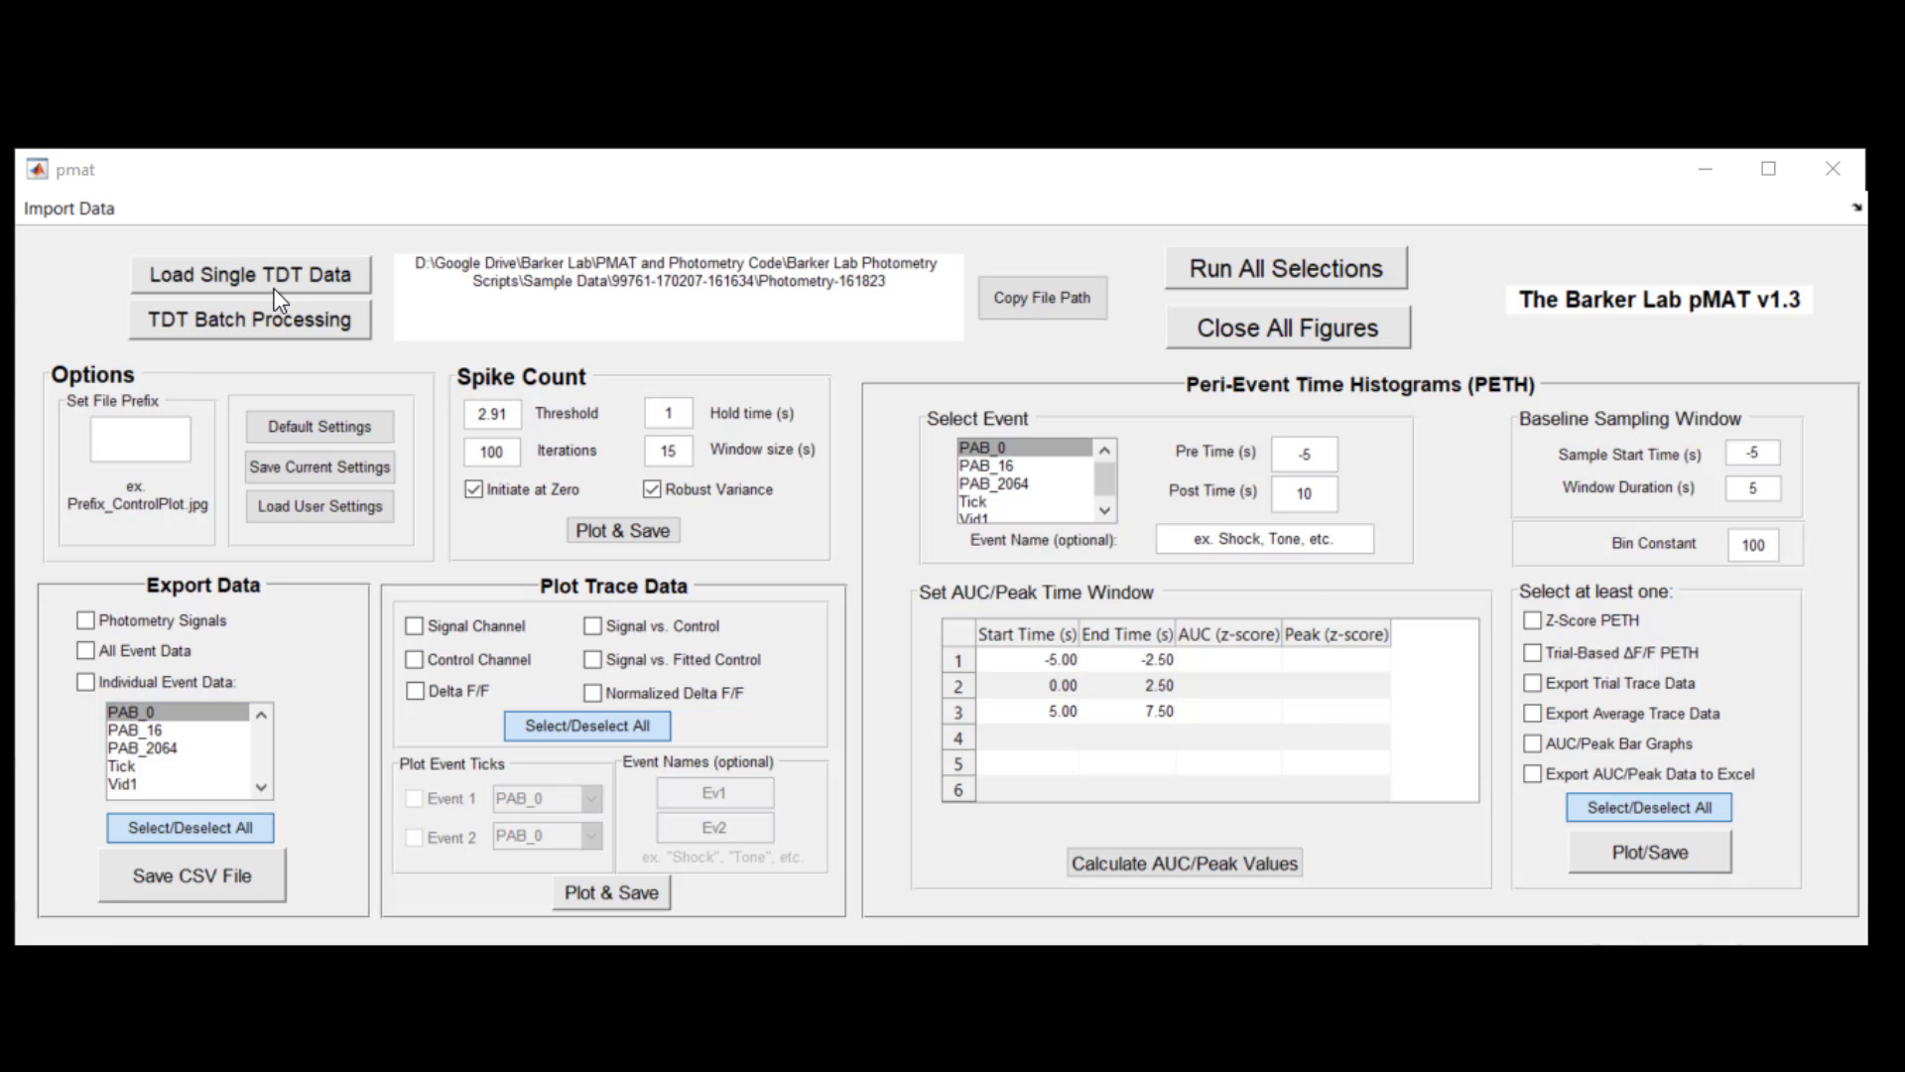
left_click(75, 208)
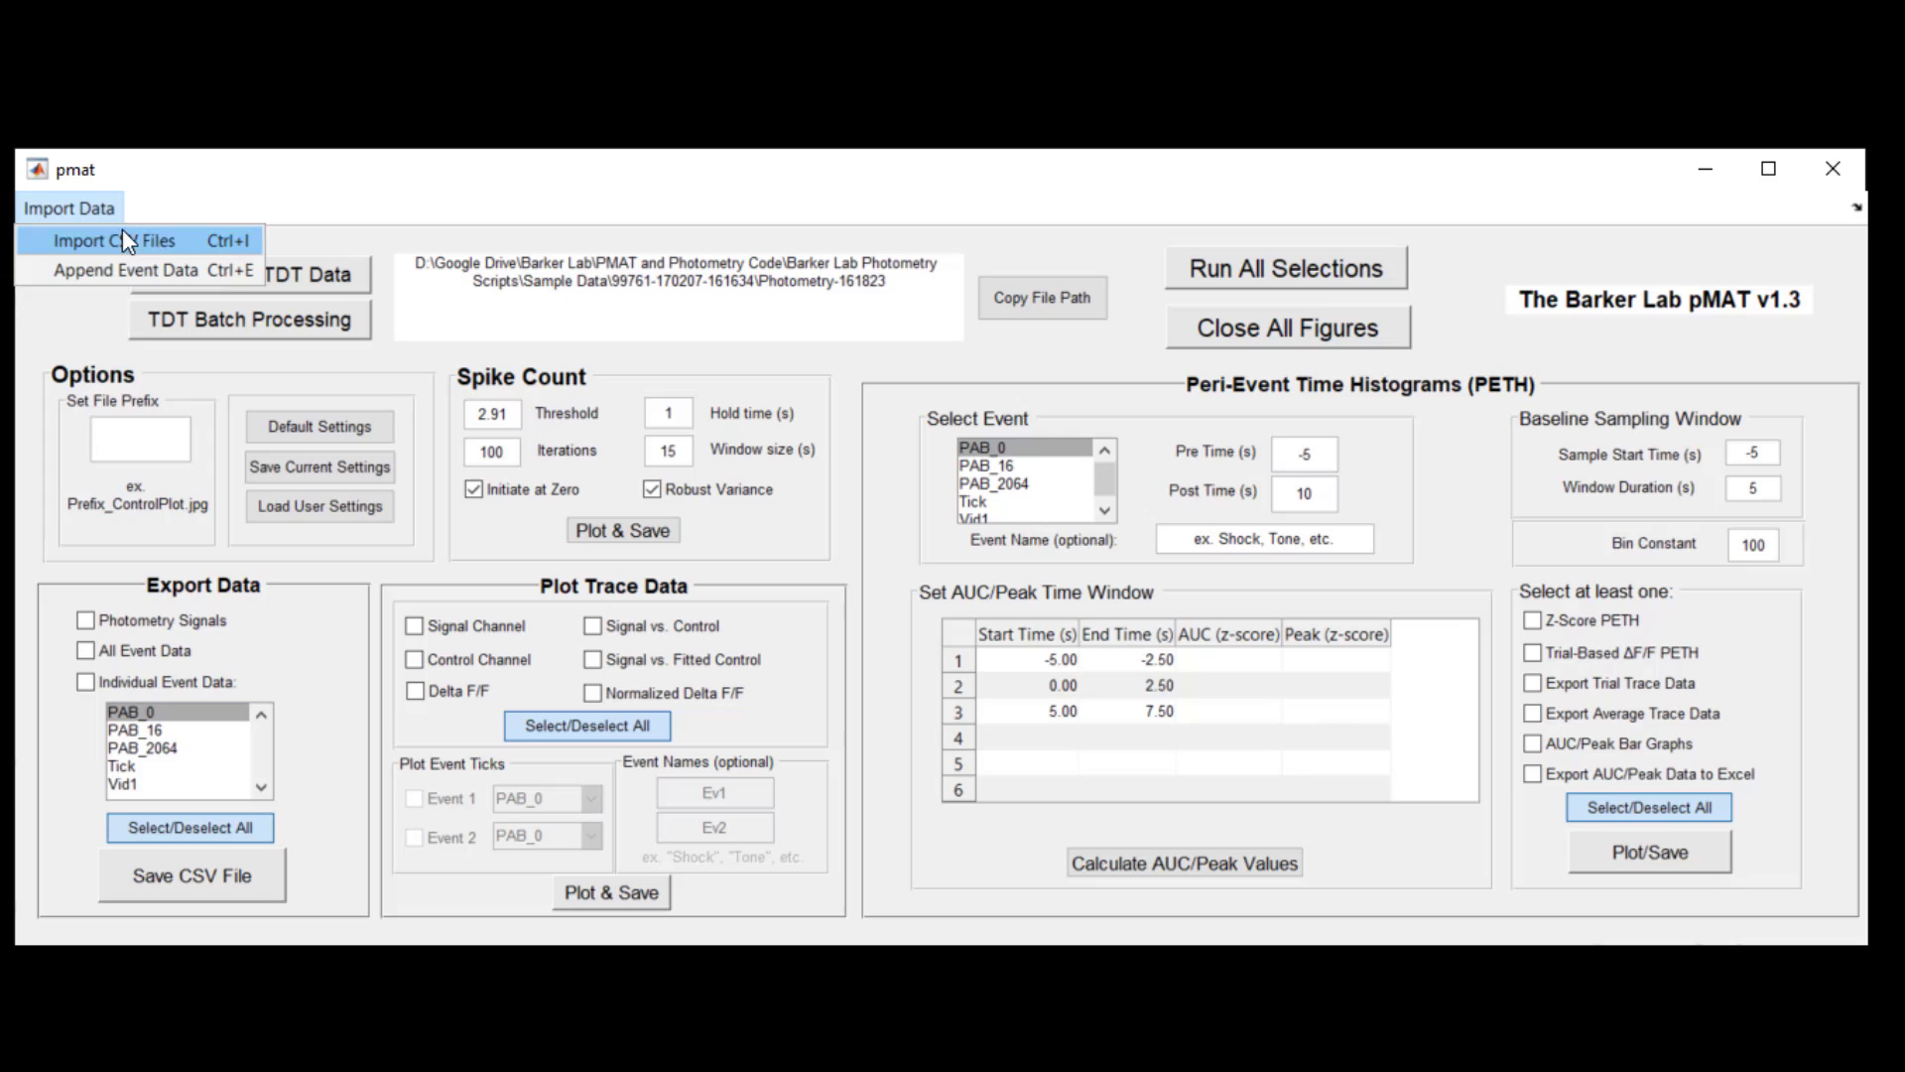
left_click(232, 204)
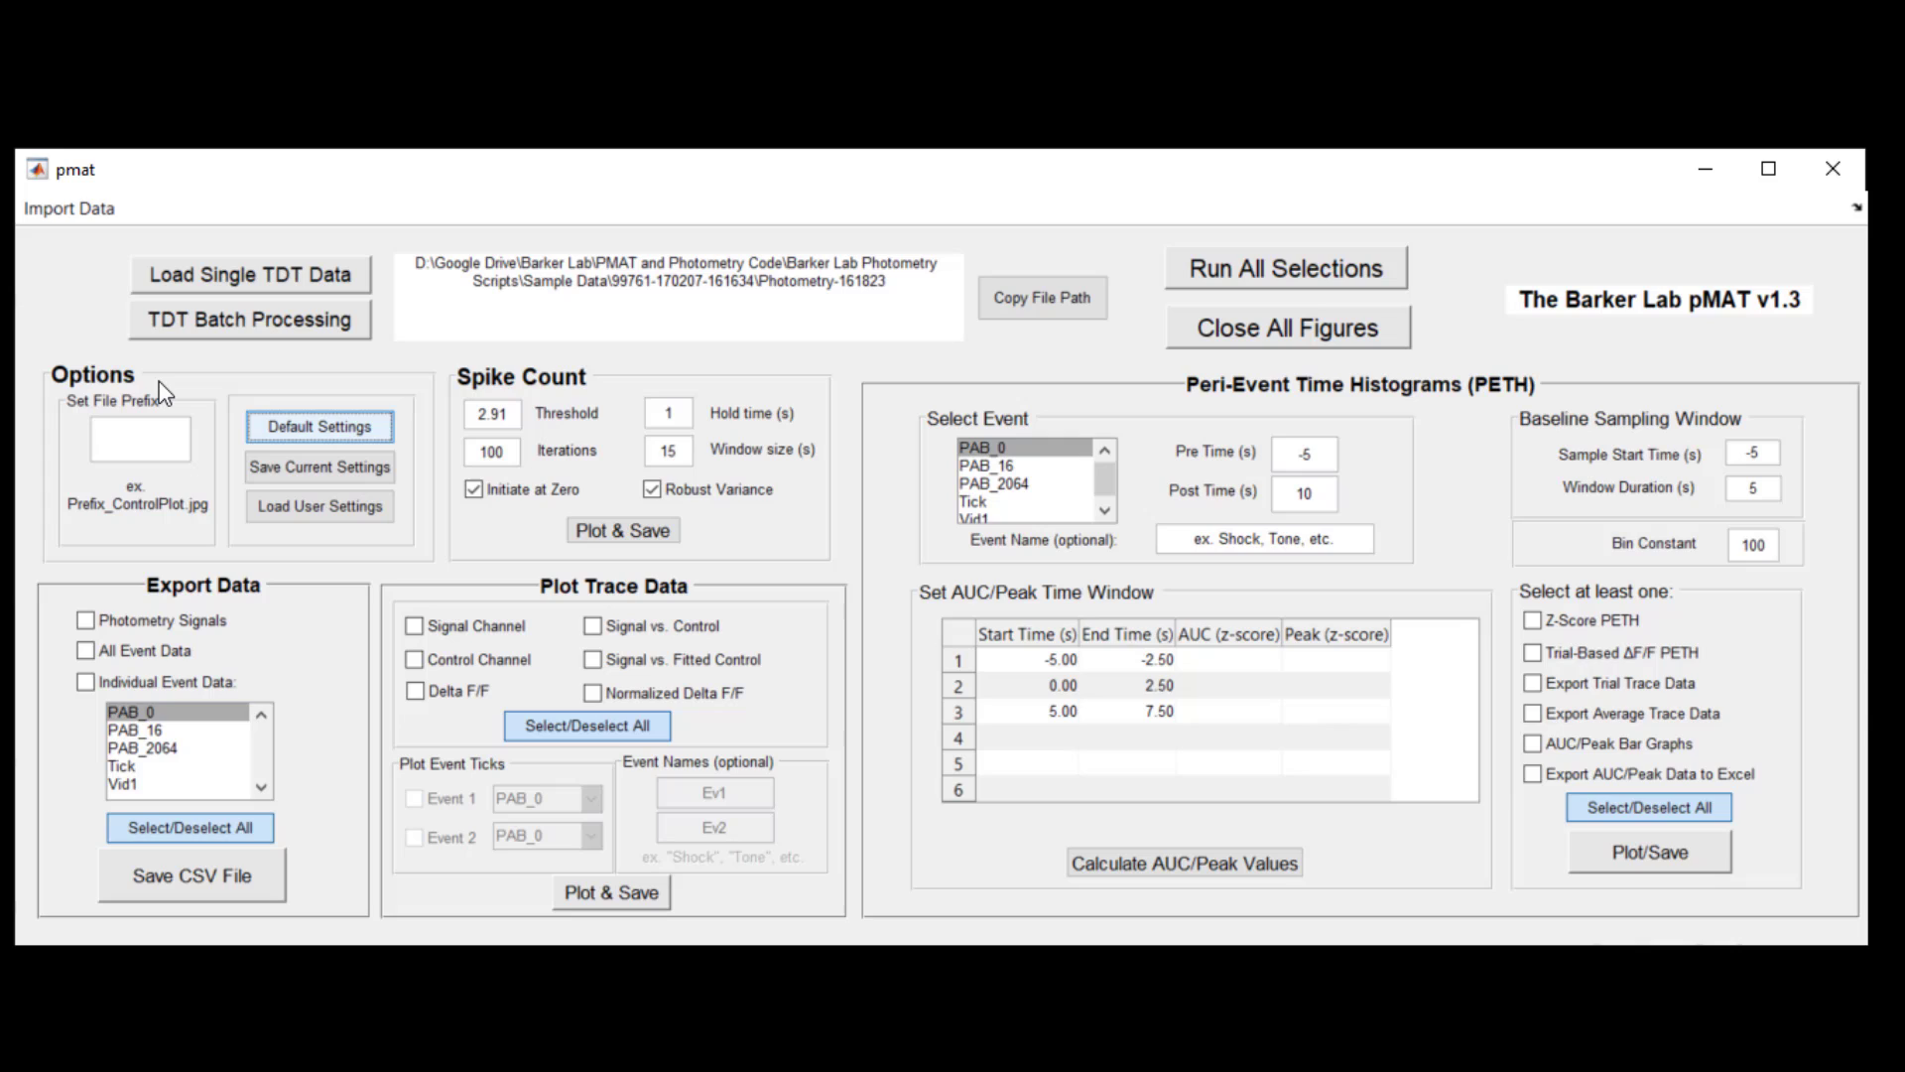
Step: Set the file prefix to HelloWorld
left_click(141, 448)
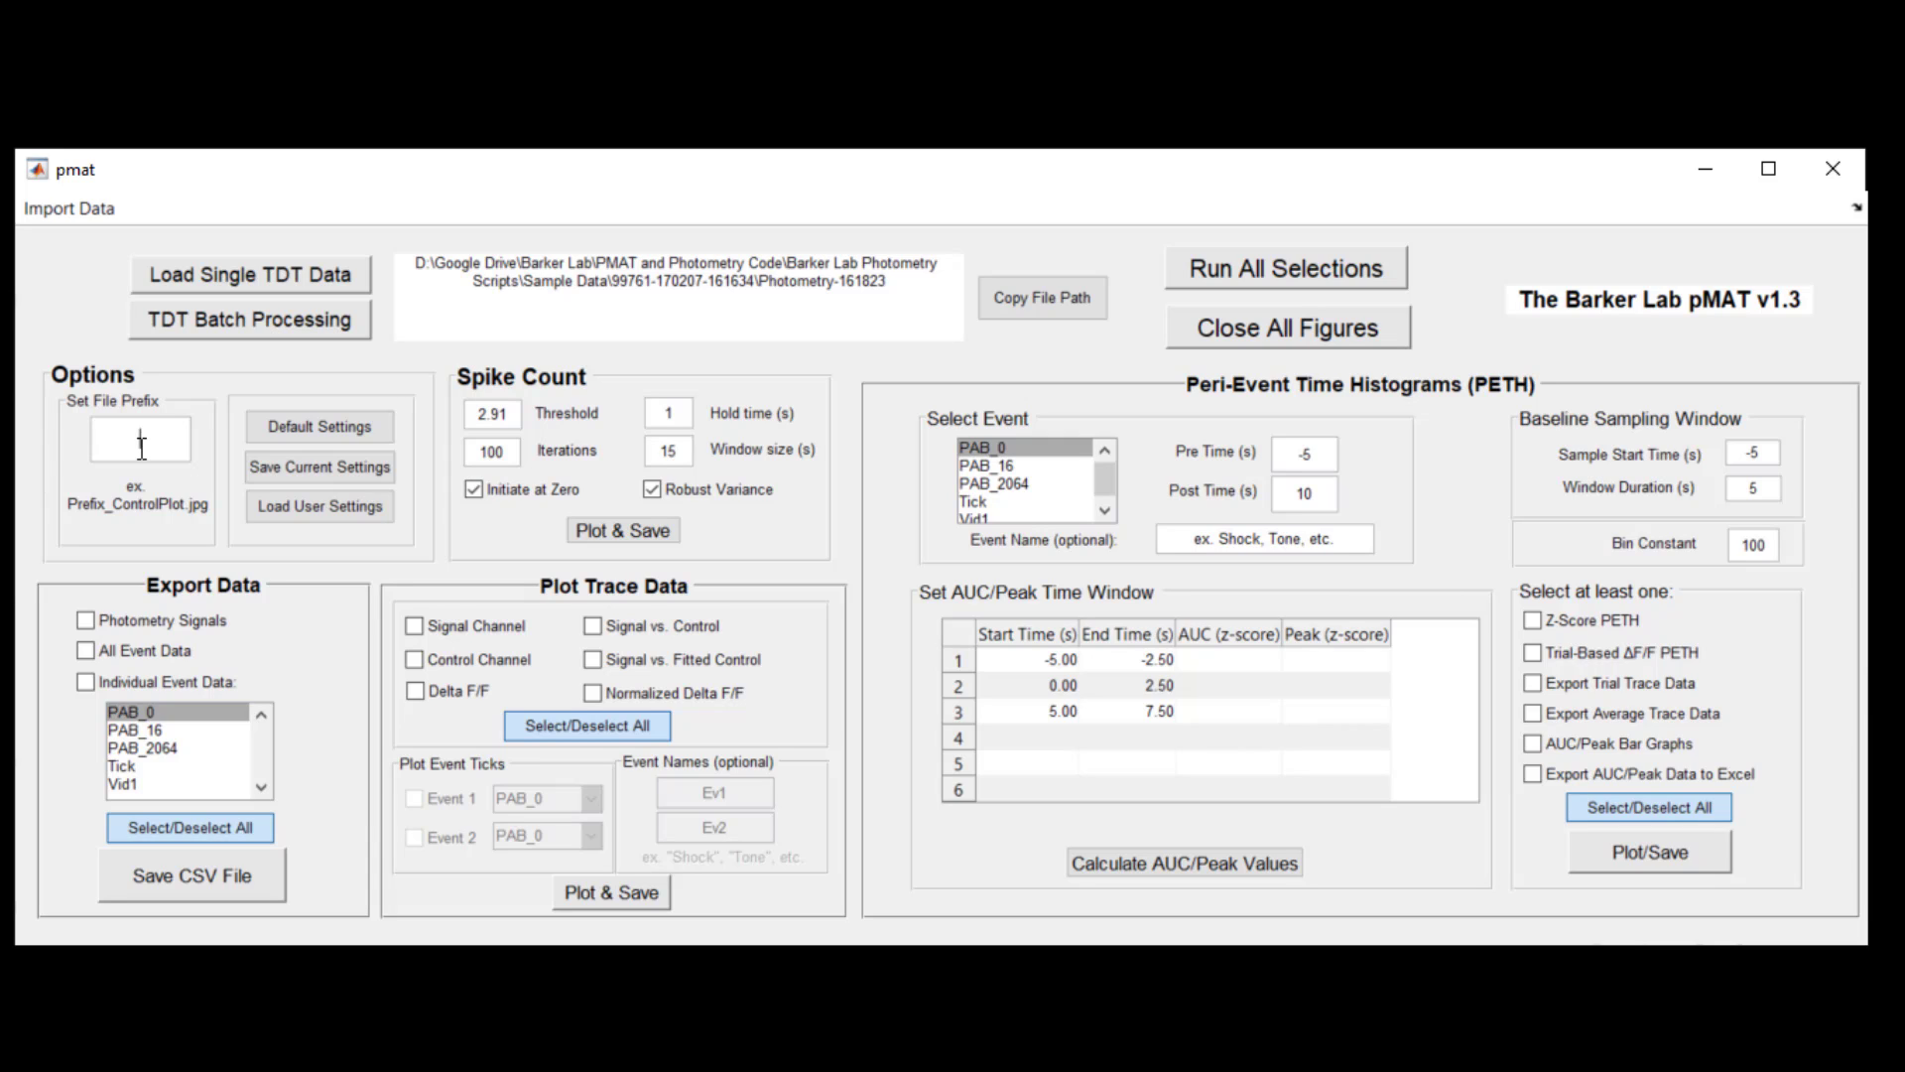
type("HelloWorld")
left_click(87, 518)
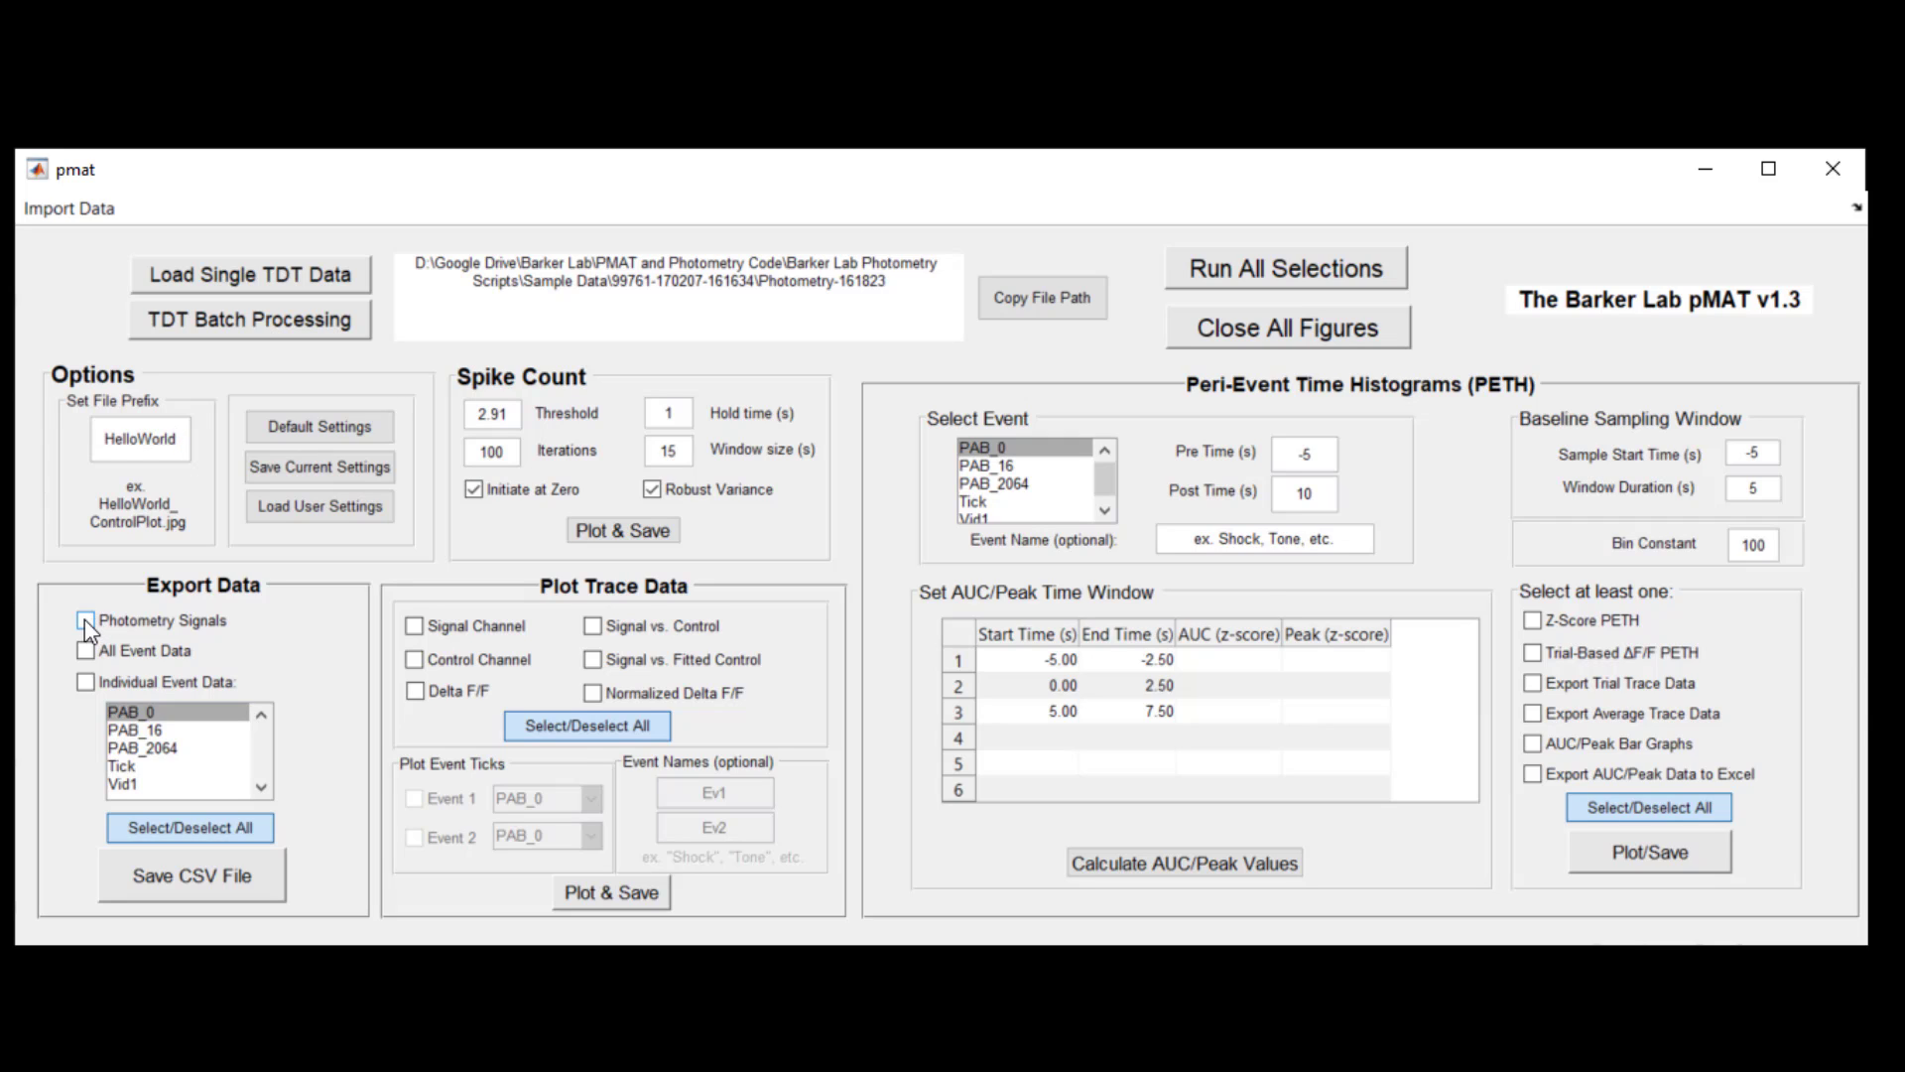
Step: Export only the photometry signals to a CSV file and dismiss the save confirmation
left_click(85, 619)
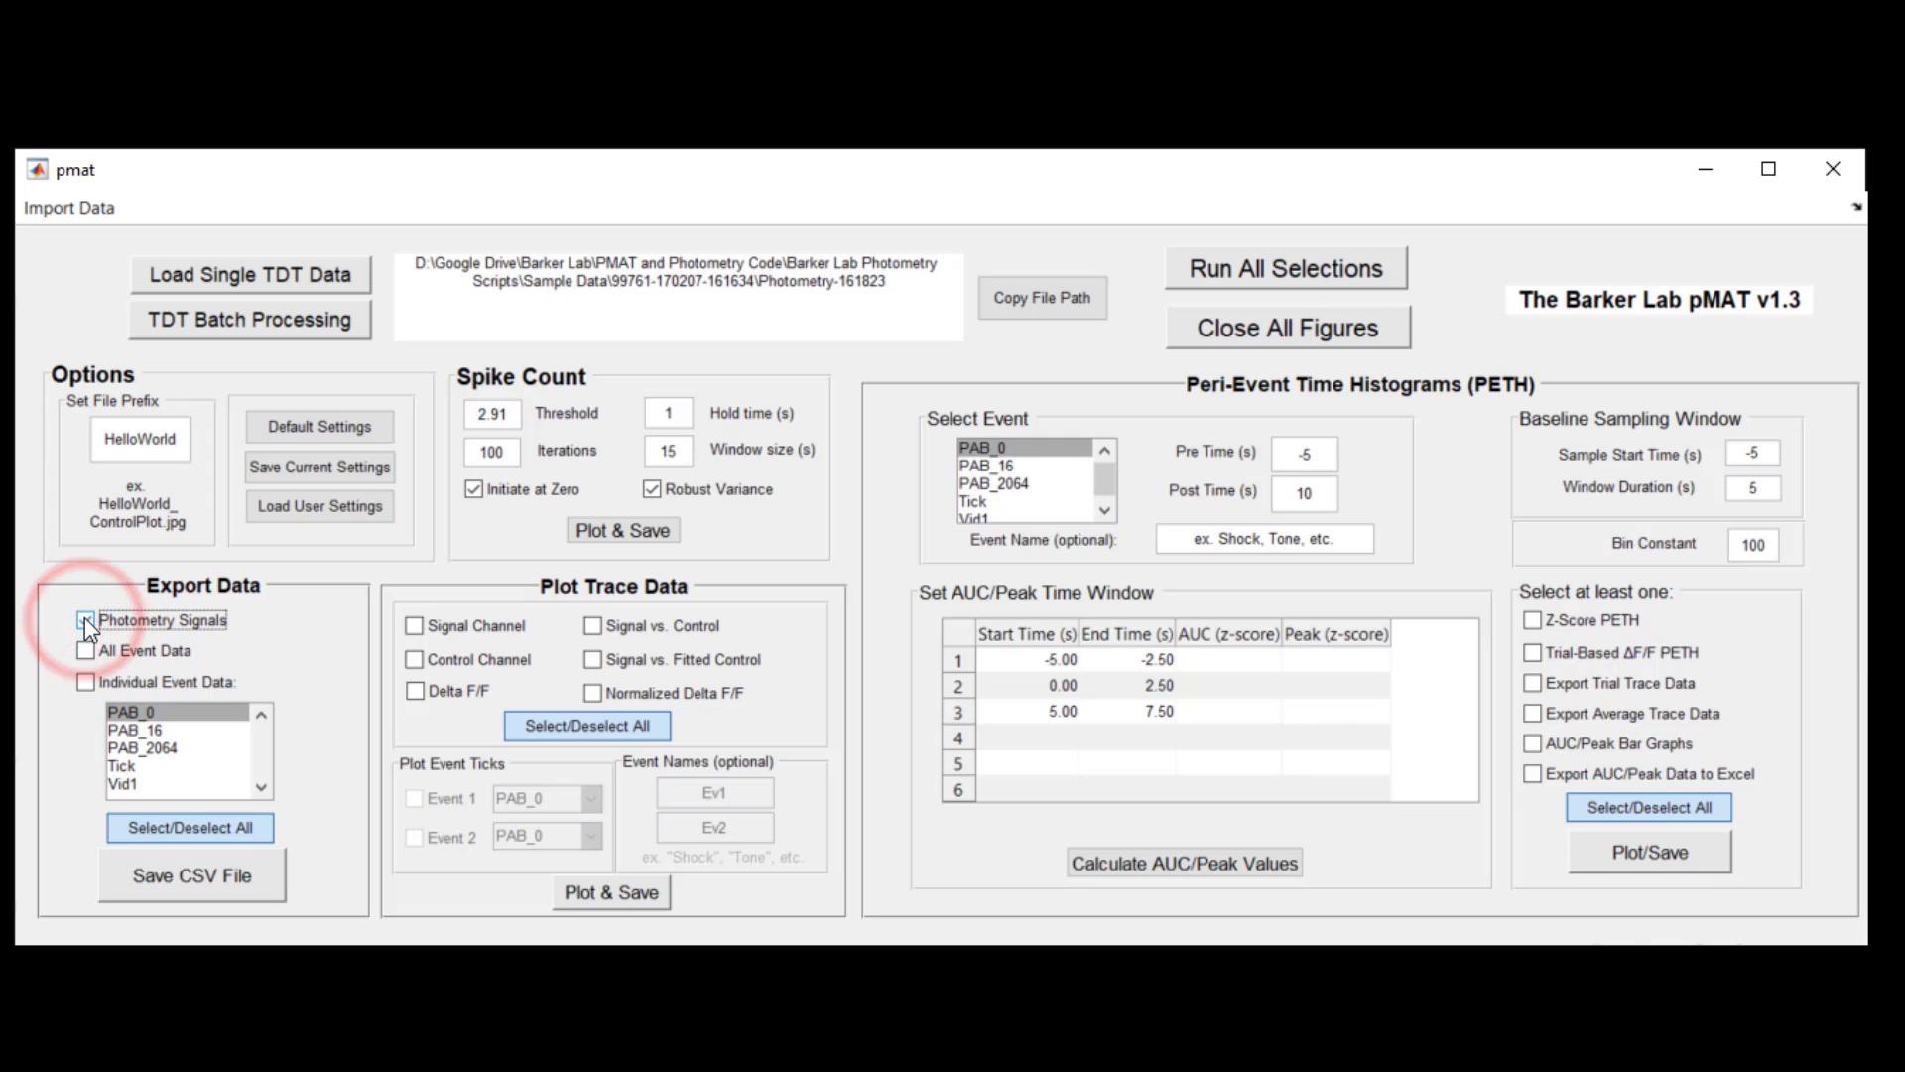
left_click(205, 883)
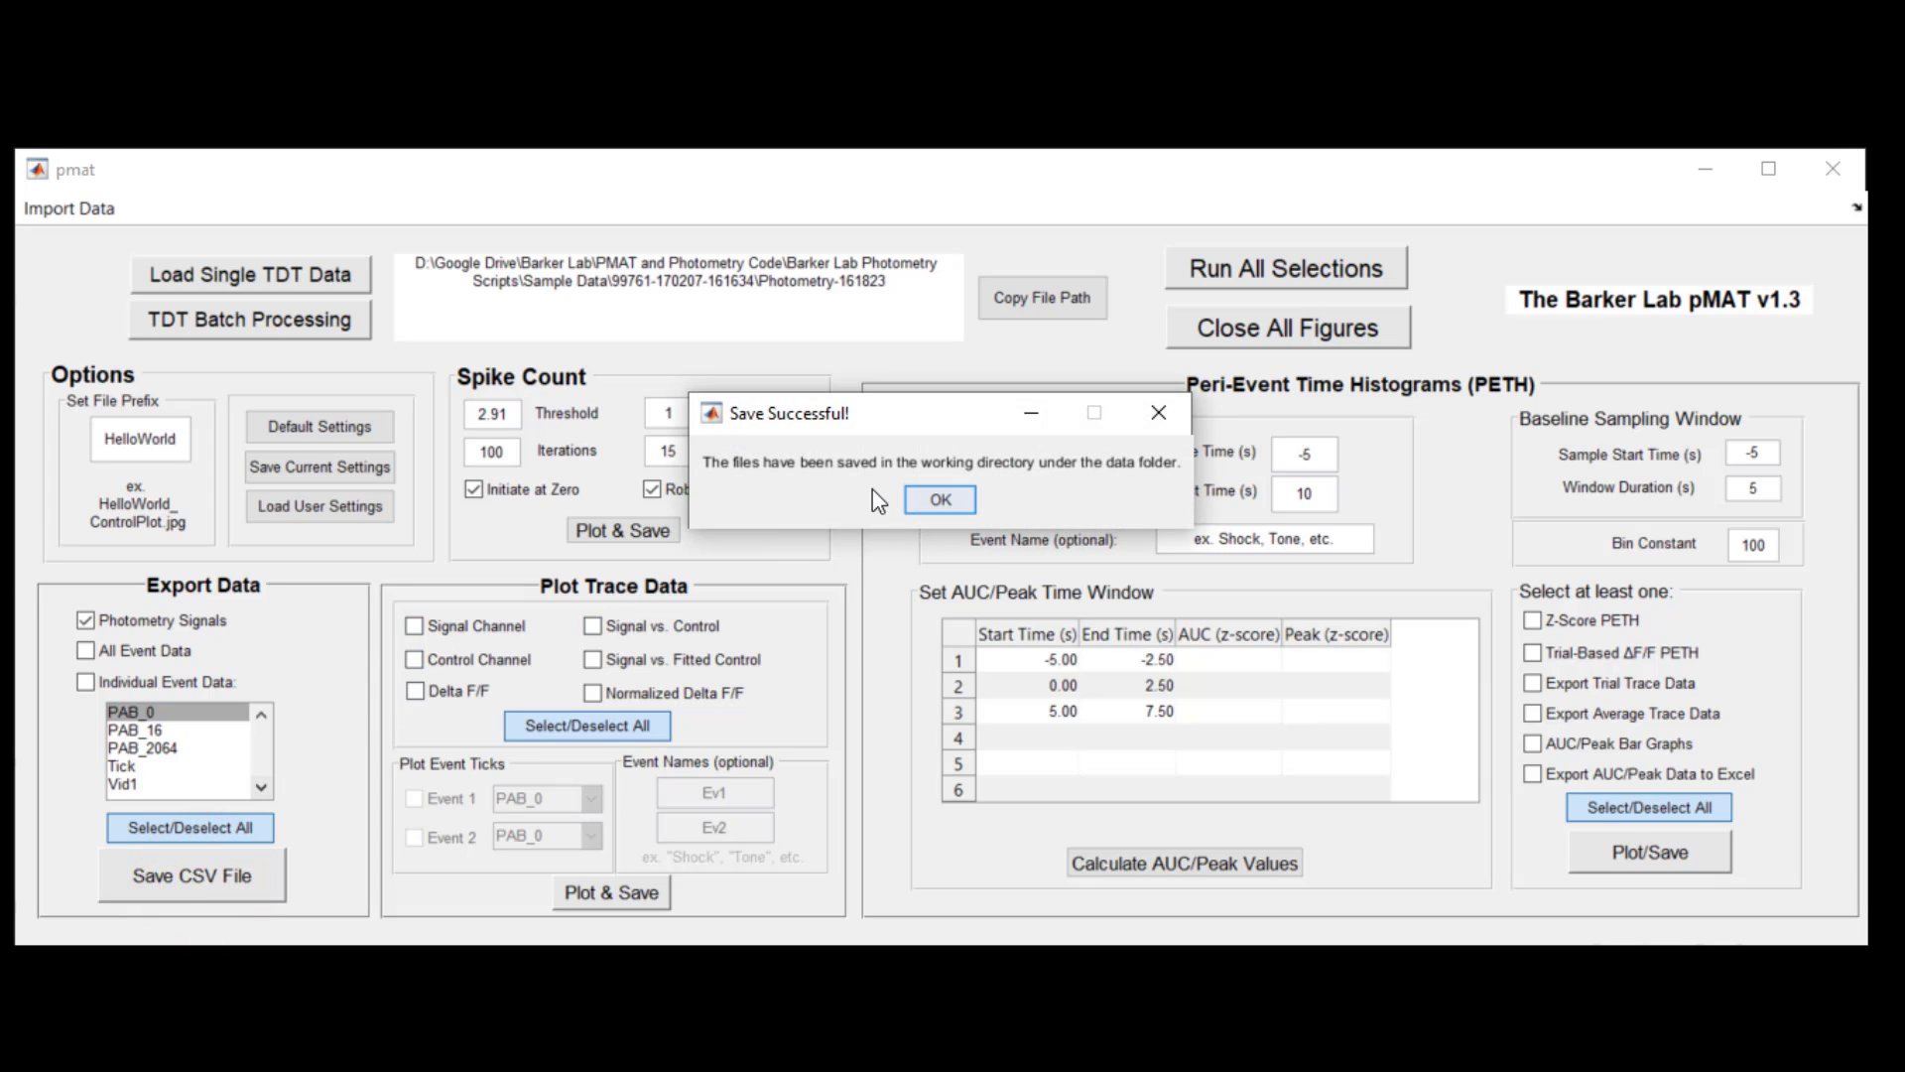
left_click(938, 502)
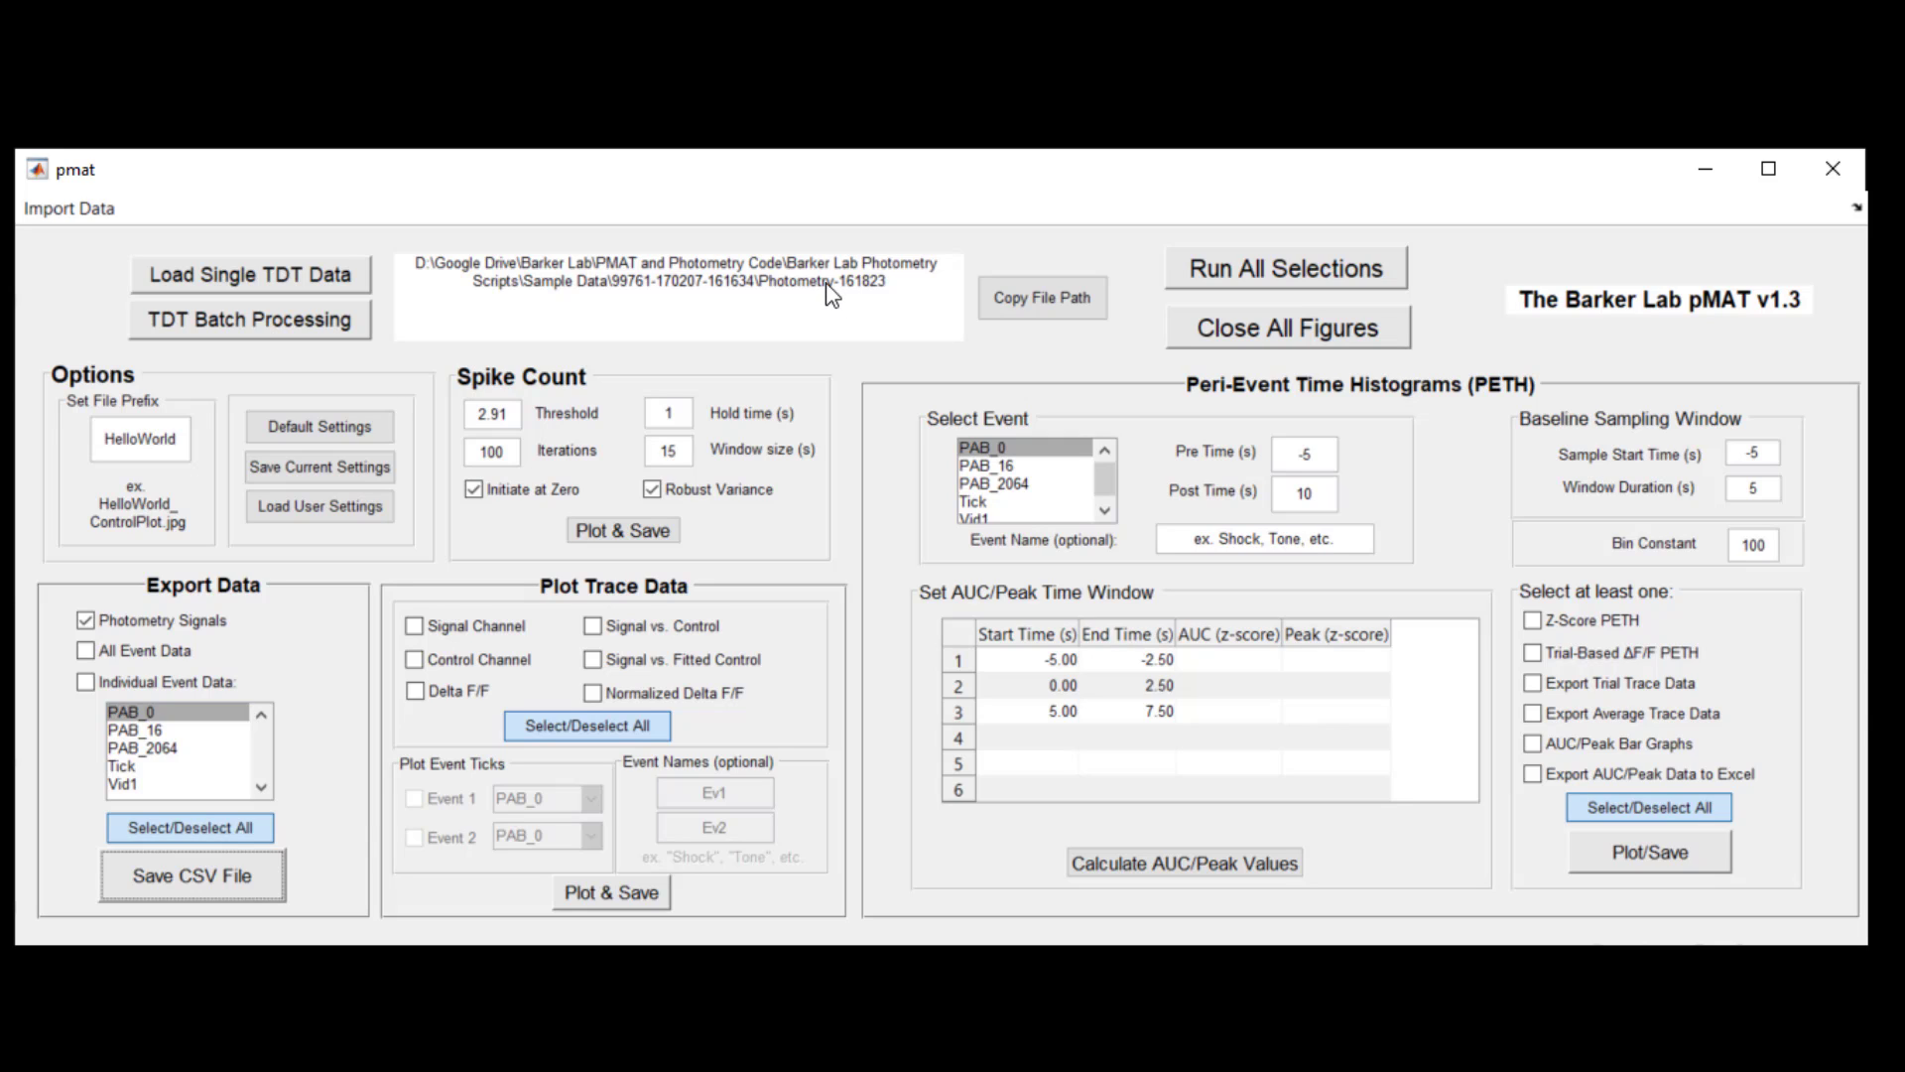
Step: Copy the data file path, switch to File Explorer, and locate the HelloWorld _ Ca2Data file in the Photometry-161823 folder's Data subfolder
left_click(1047, 302)
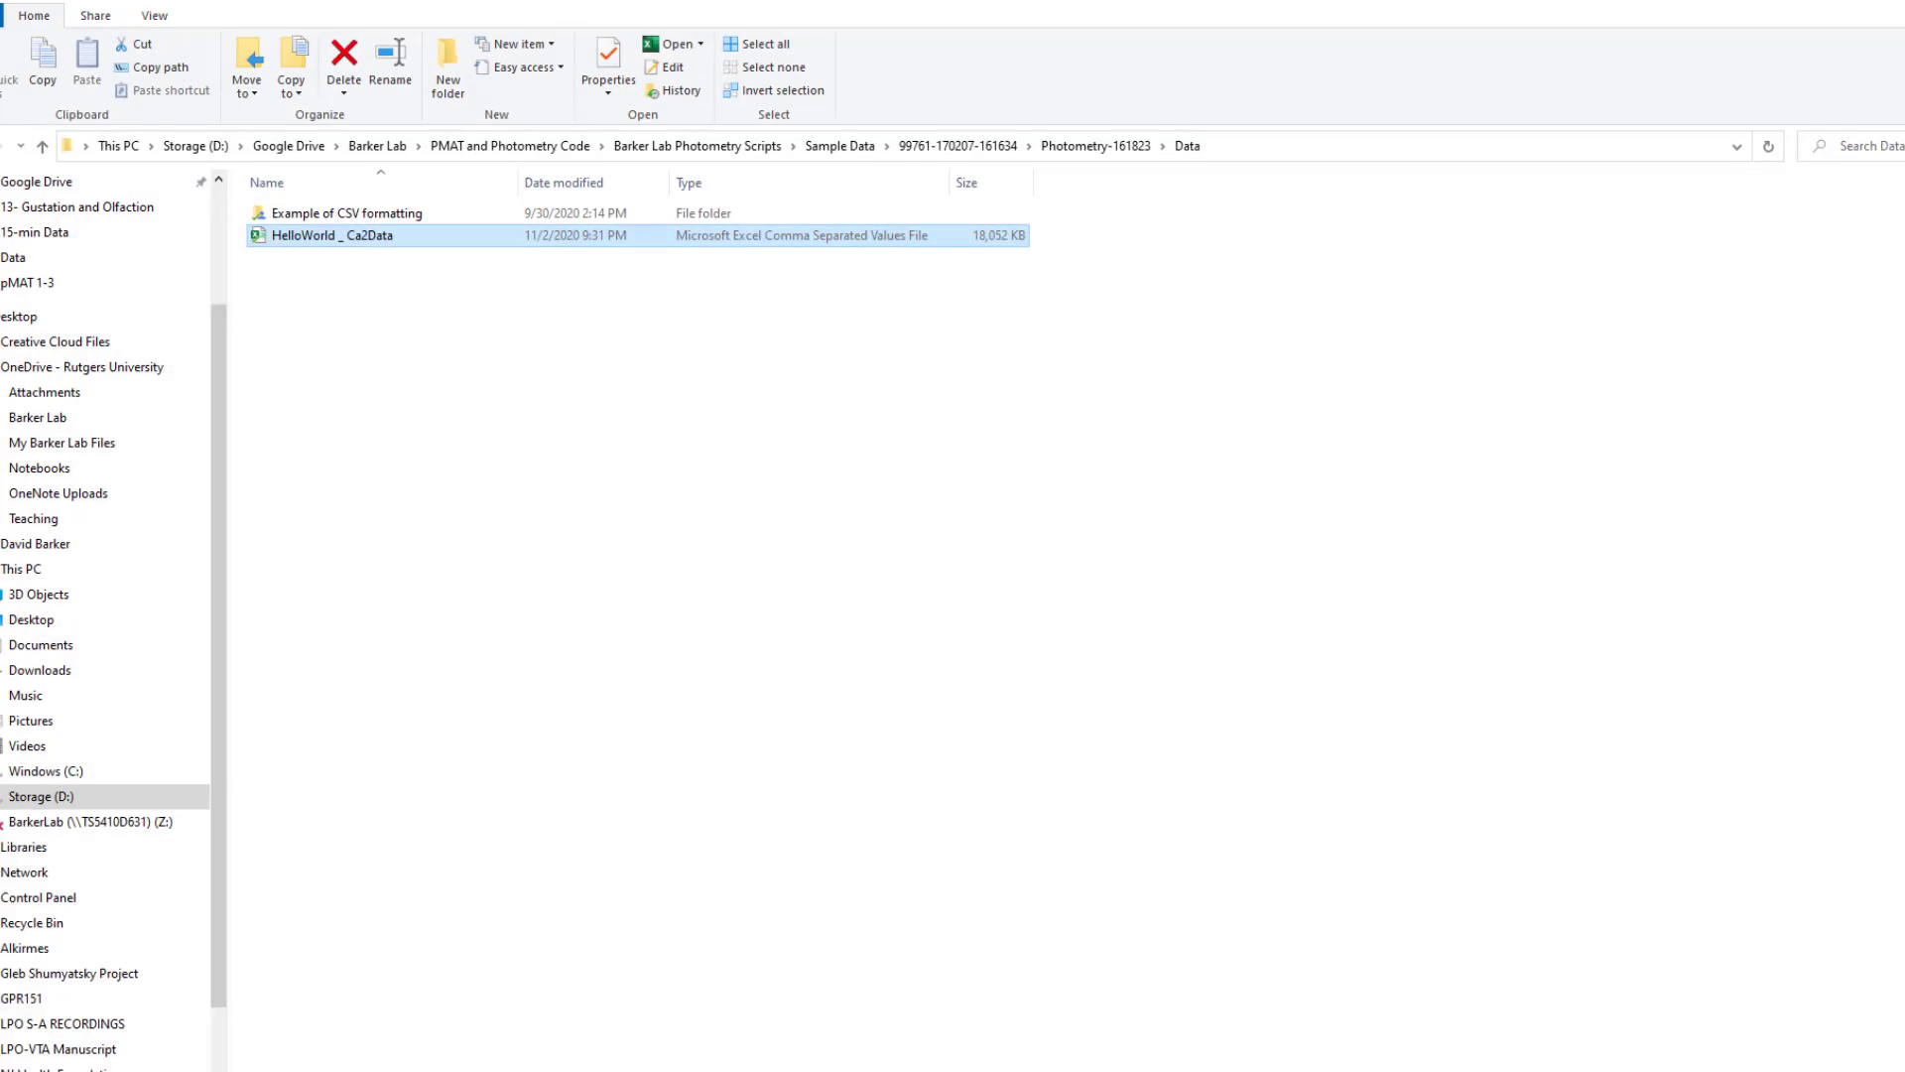
left_click(1245, 157)
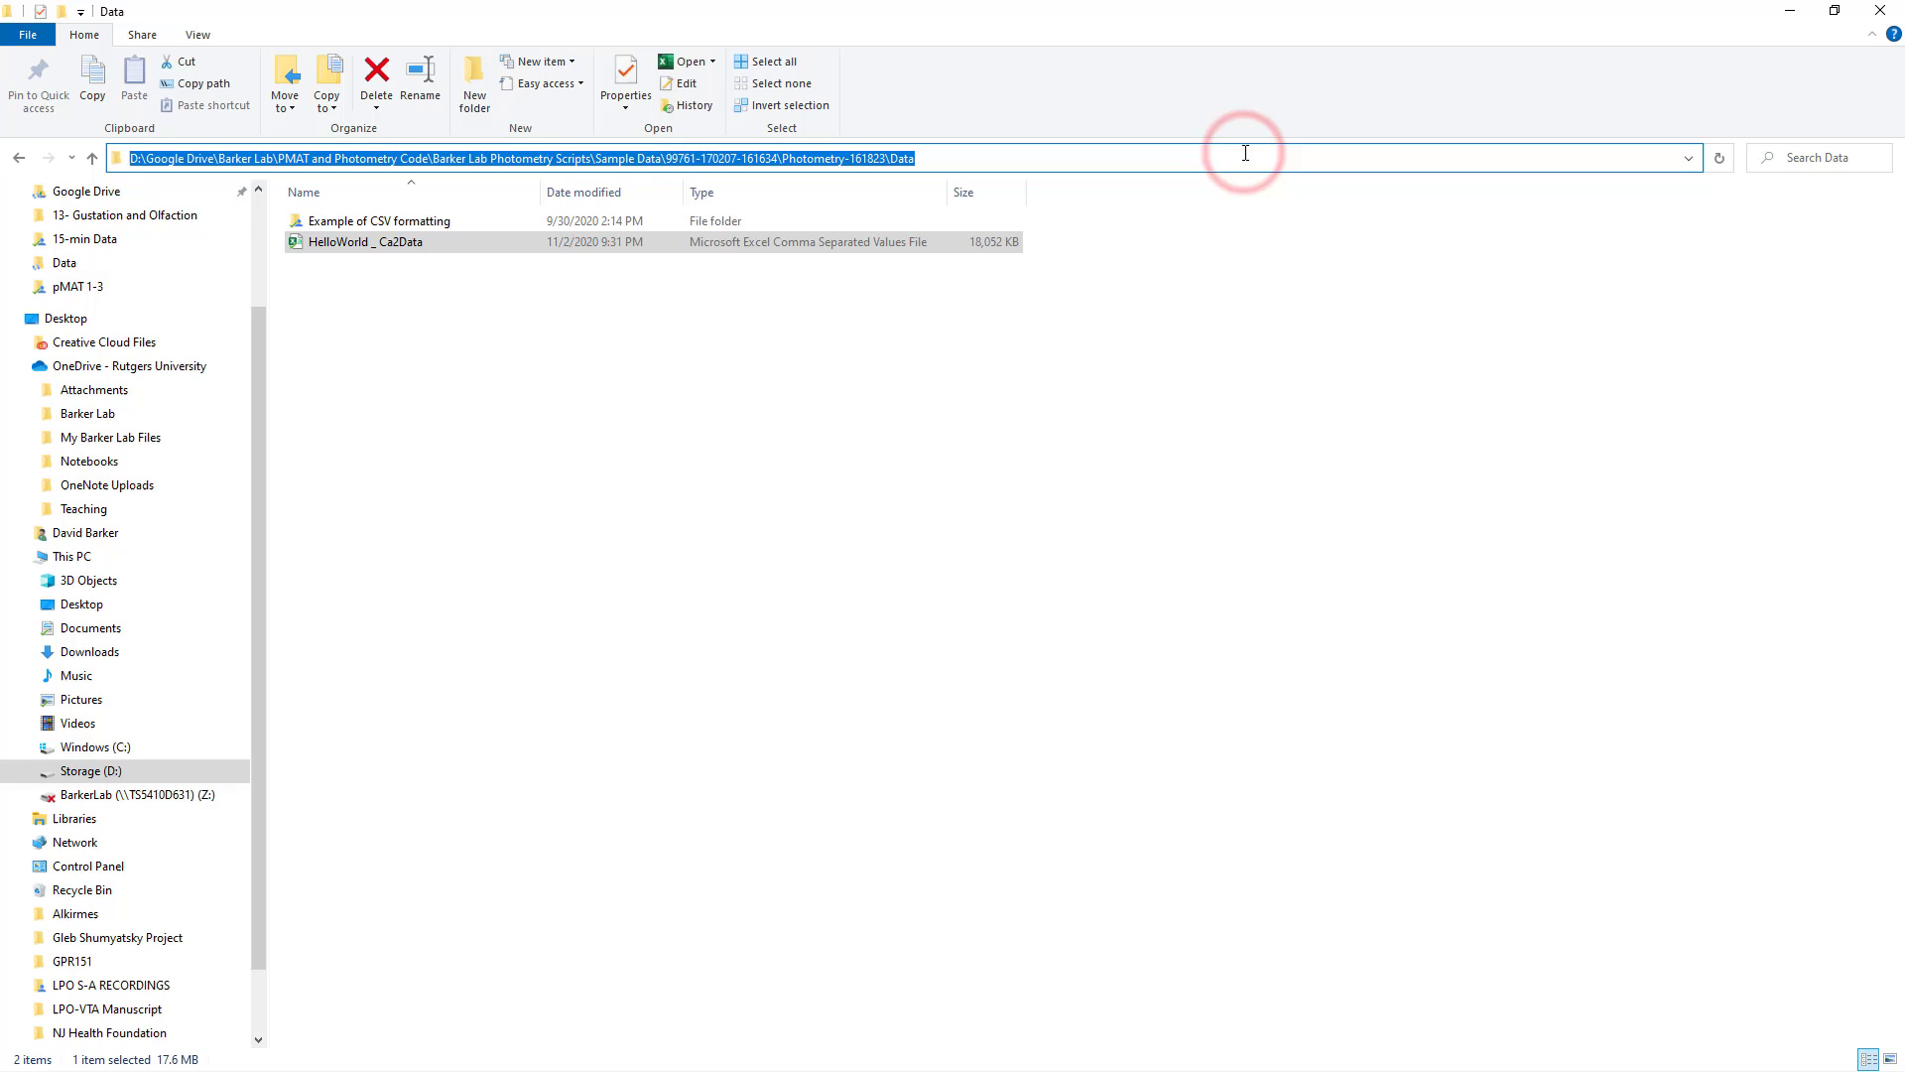
key("End")
key("BackSpace")
key("BackSpace")
key("BackSpace")
key("BackSpace")
key("BackSpace")
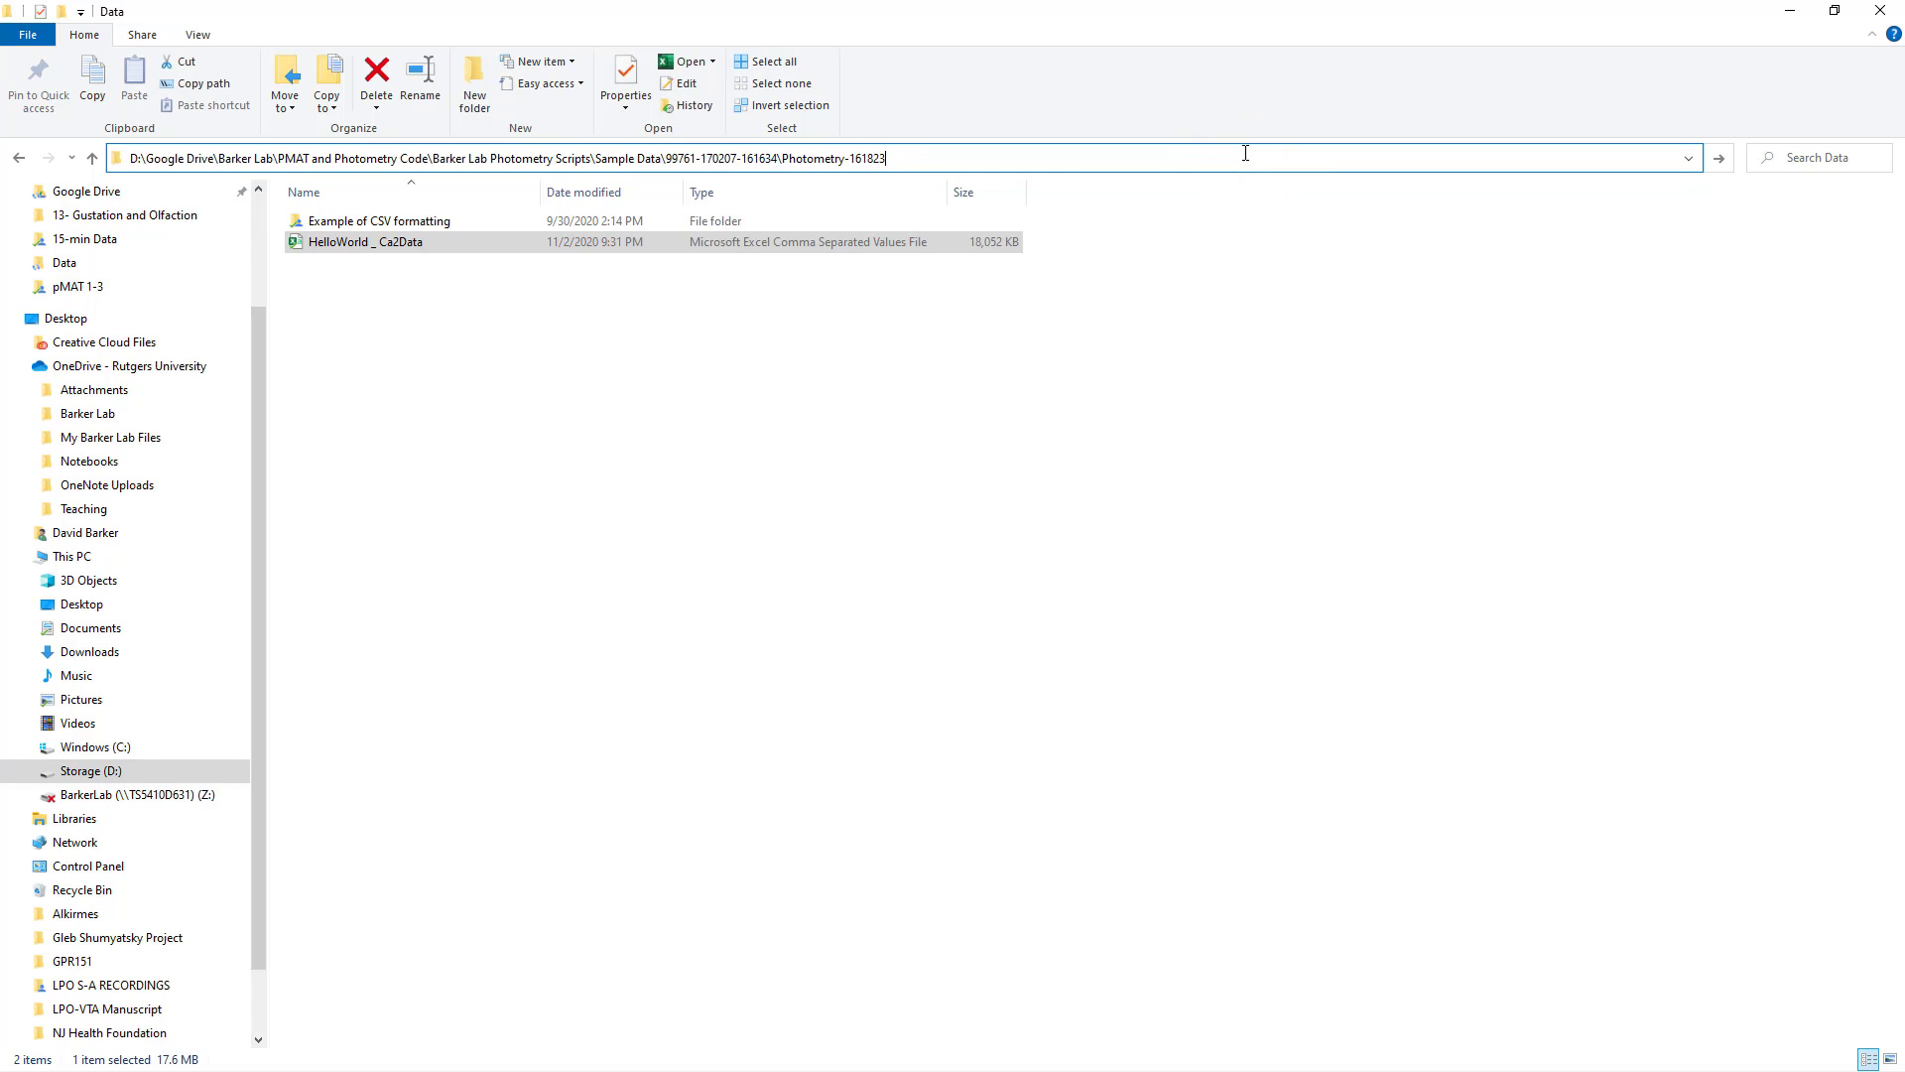
key("Return")
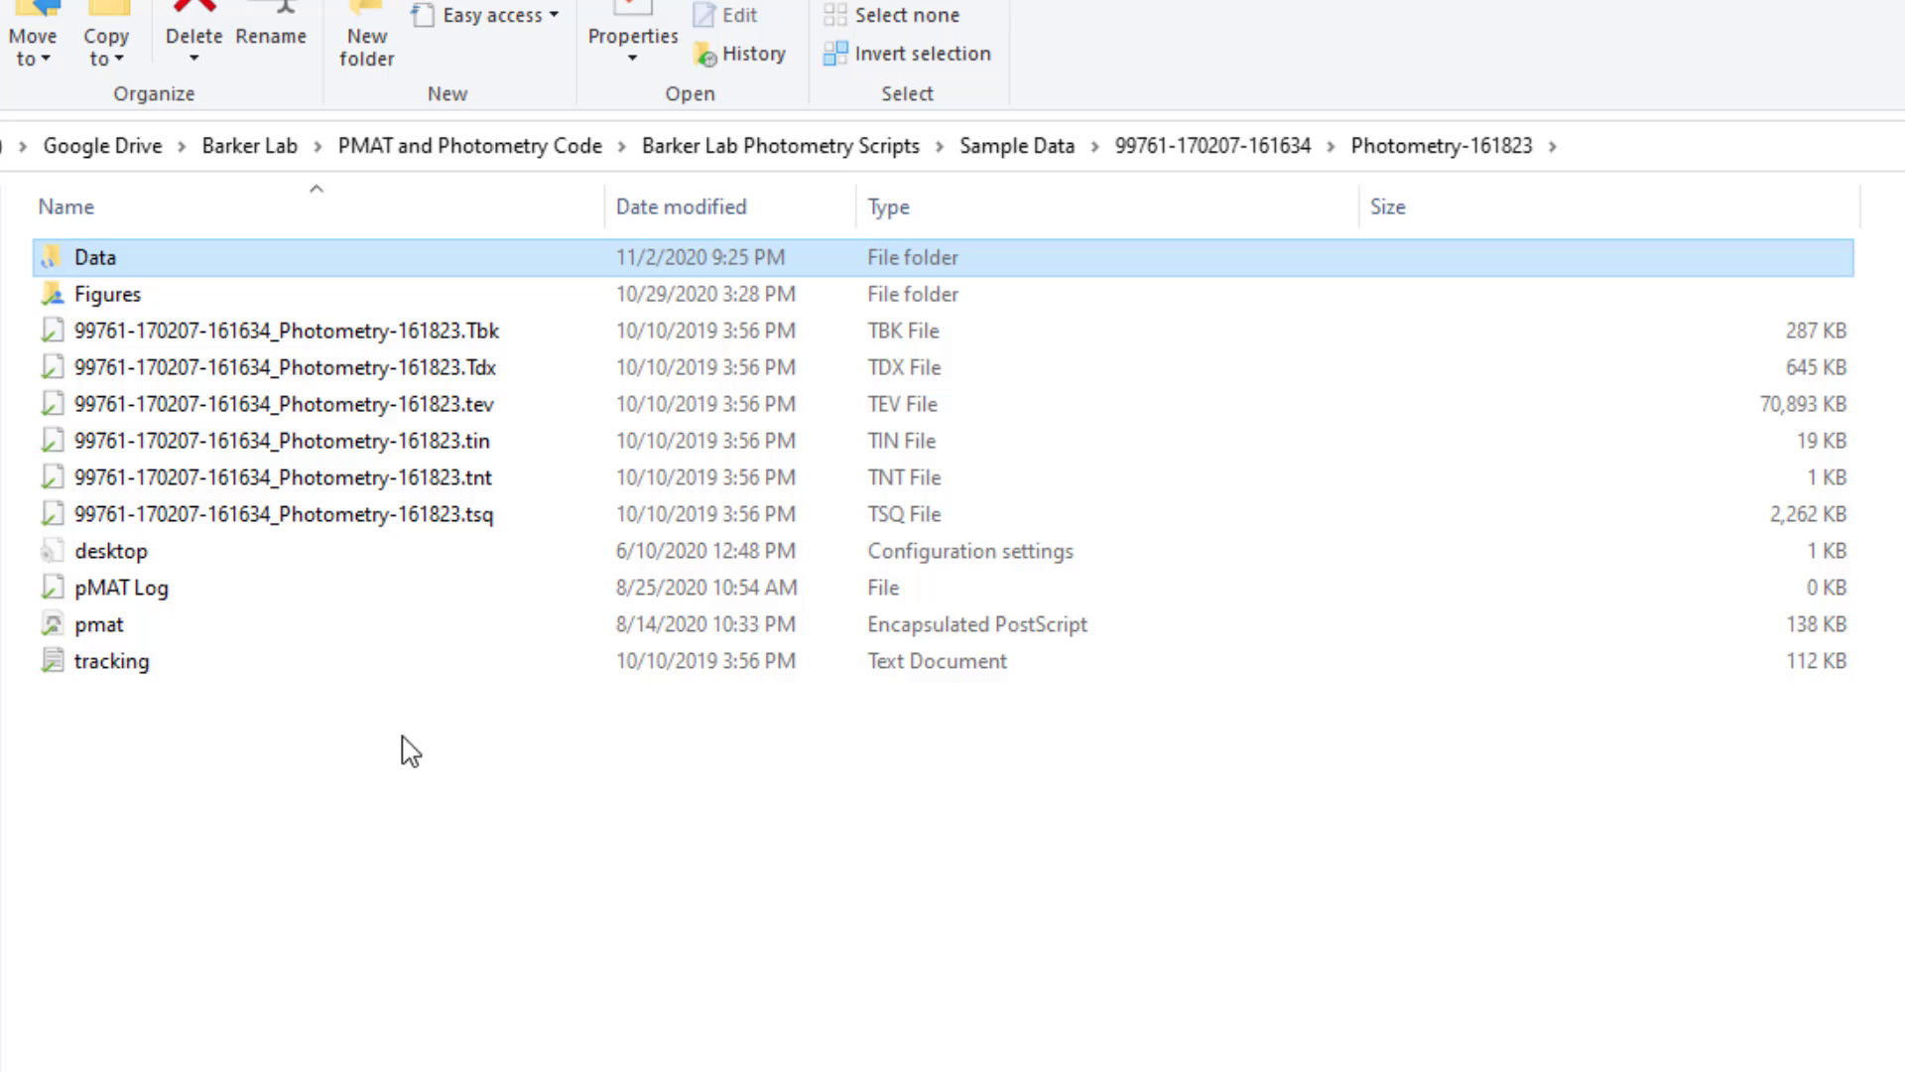
double_click(134, 258)
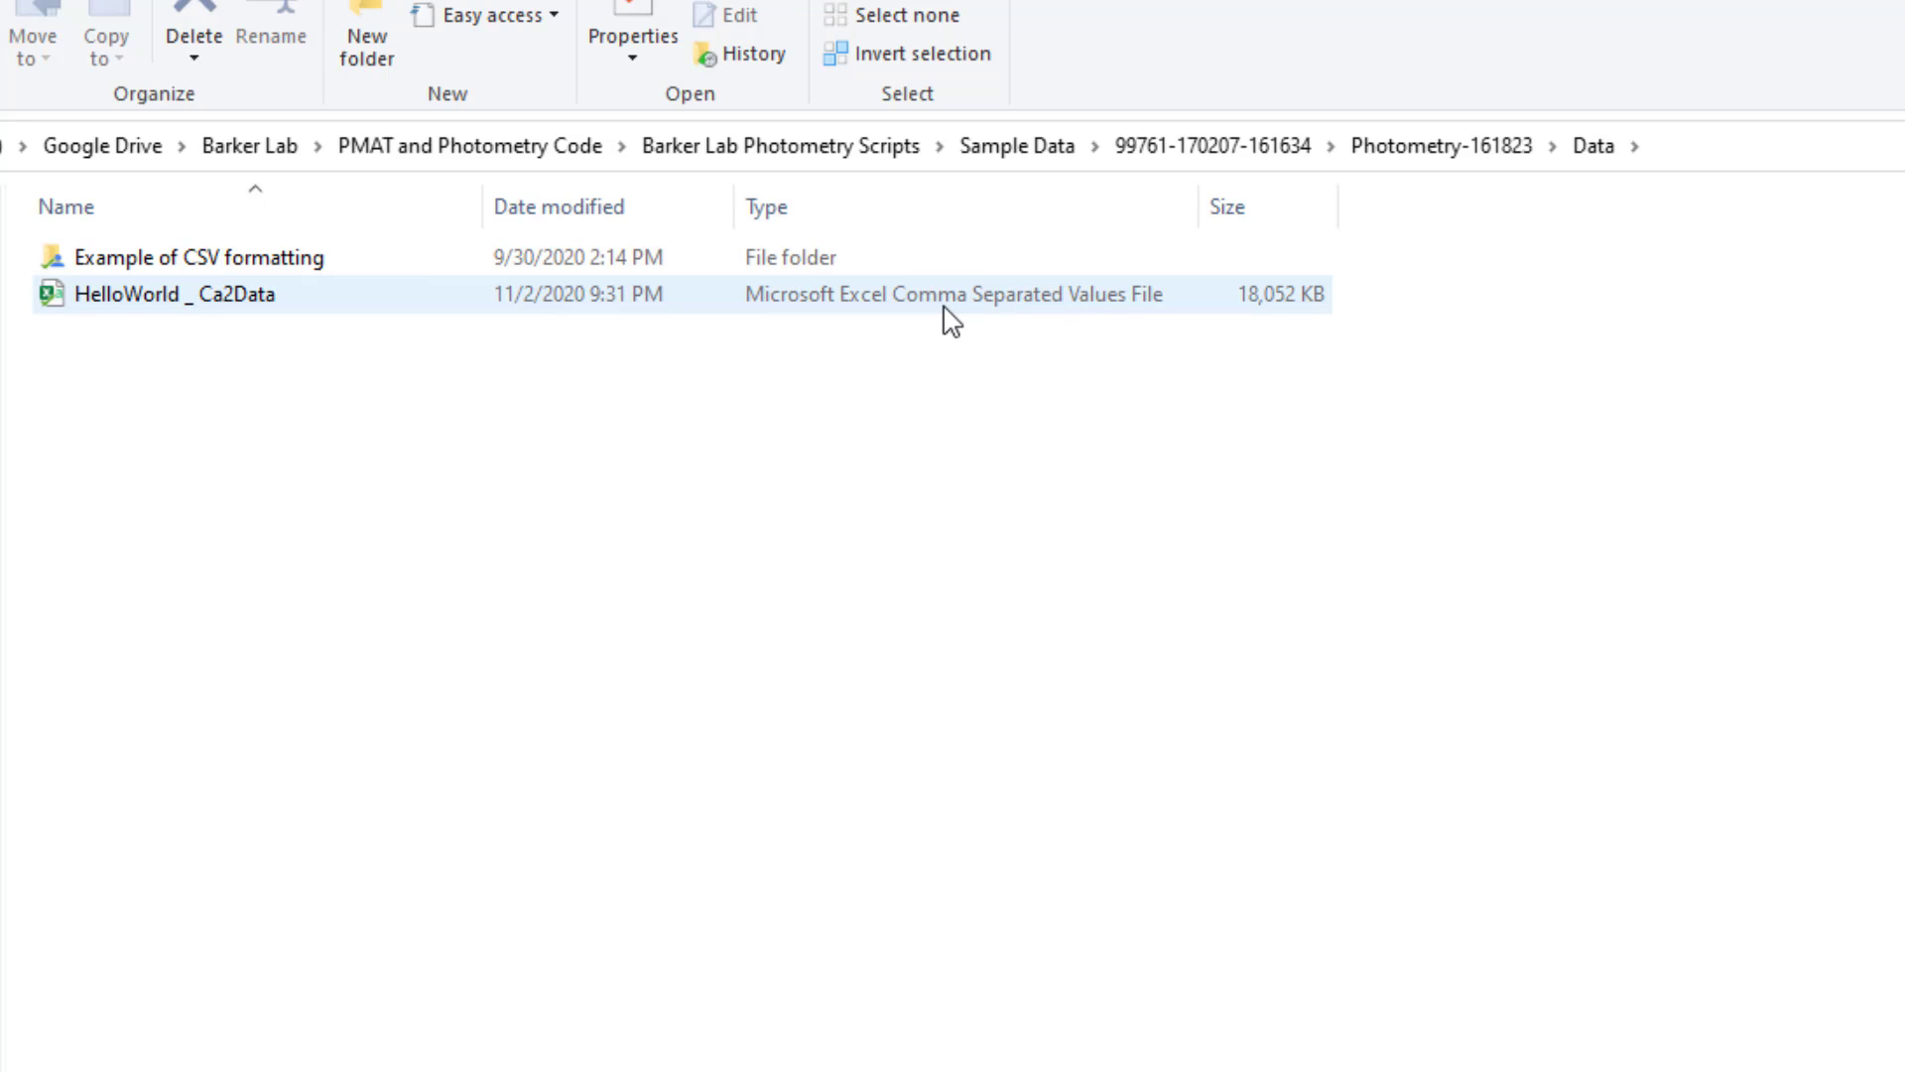
left_click(139, 307)
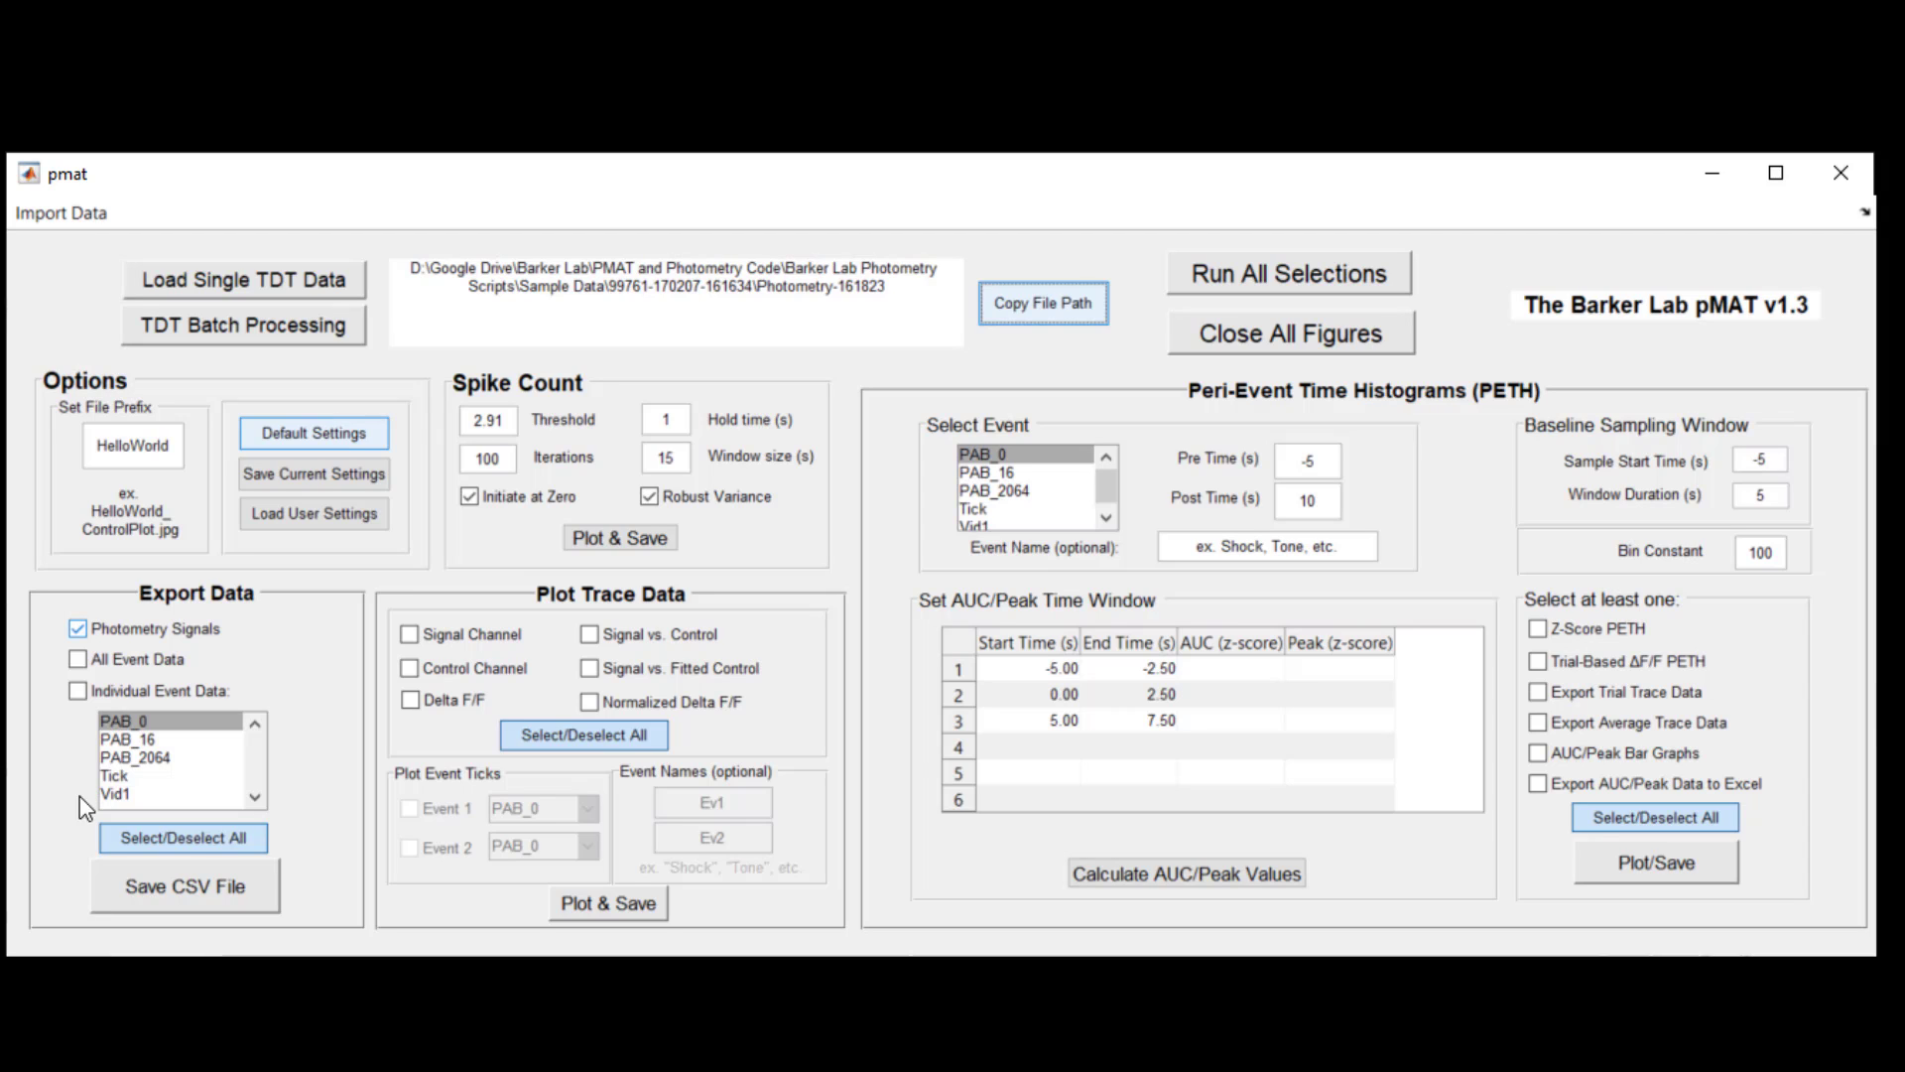
Step: Back in pMAT, include all event data and individual event data in the export and select every trace plot
left_click(79, 659)
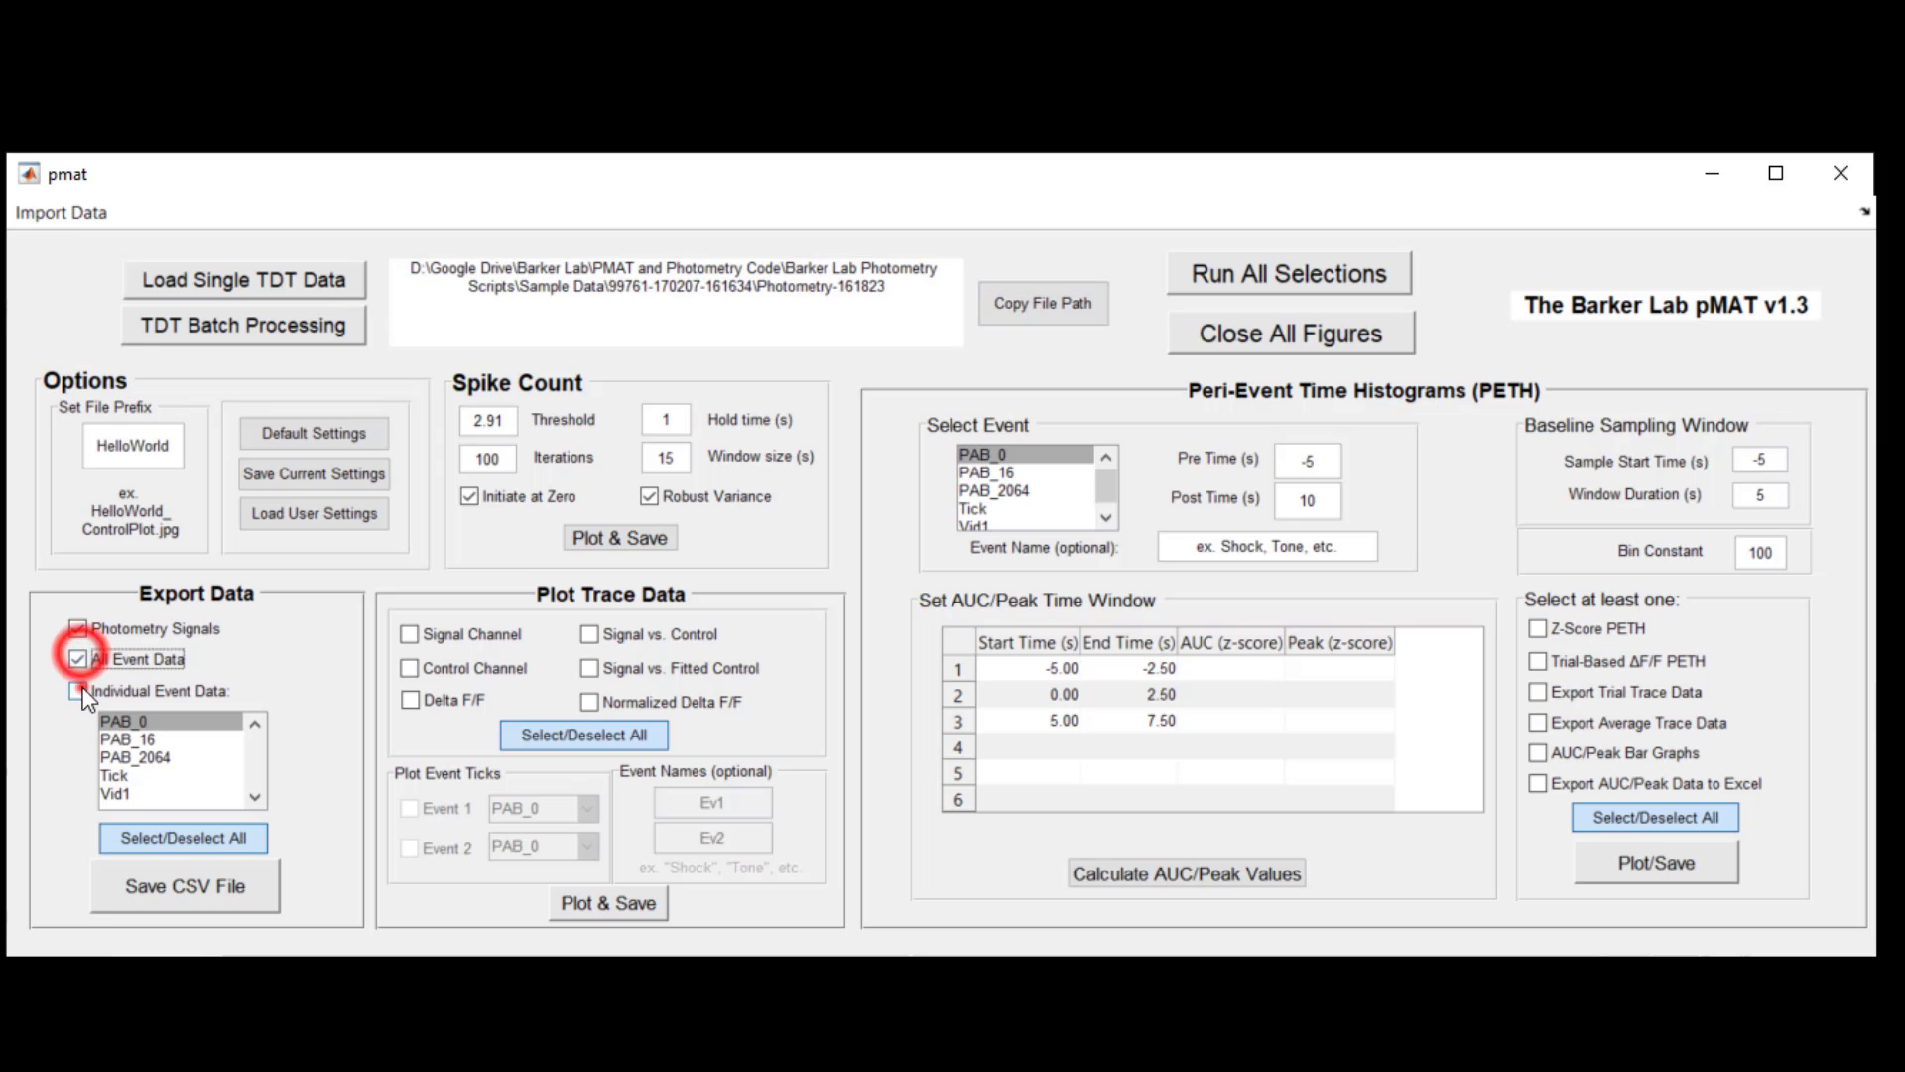
left_click(570, 734)
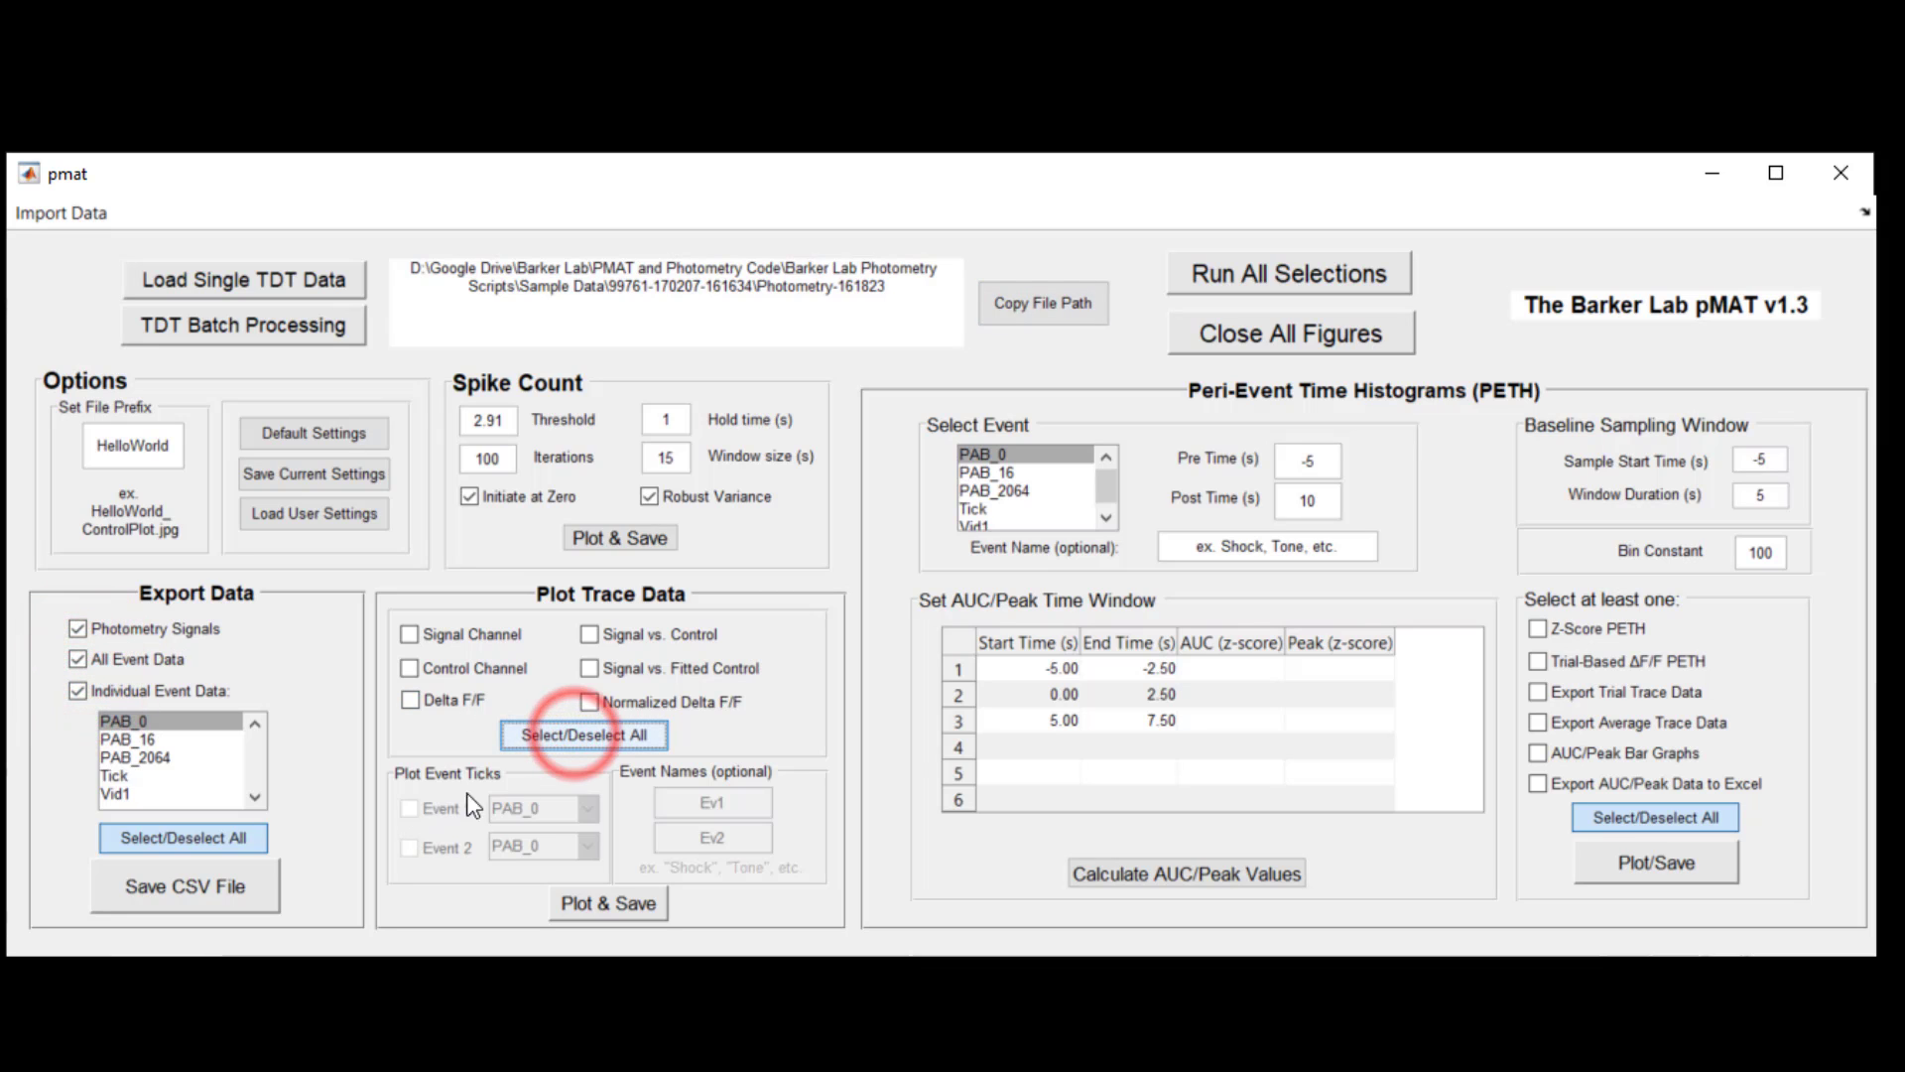
left_click(590, 736)
Step: Enable both plot event ticks, assigning PAB_2064 to Event 1 and PAB_16 to Event 2
left_click(410, 807)
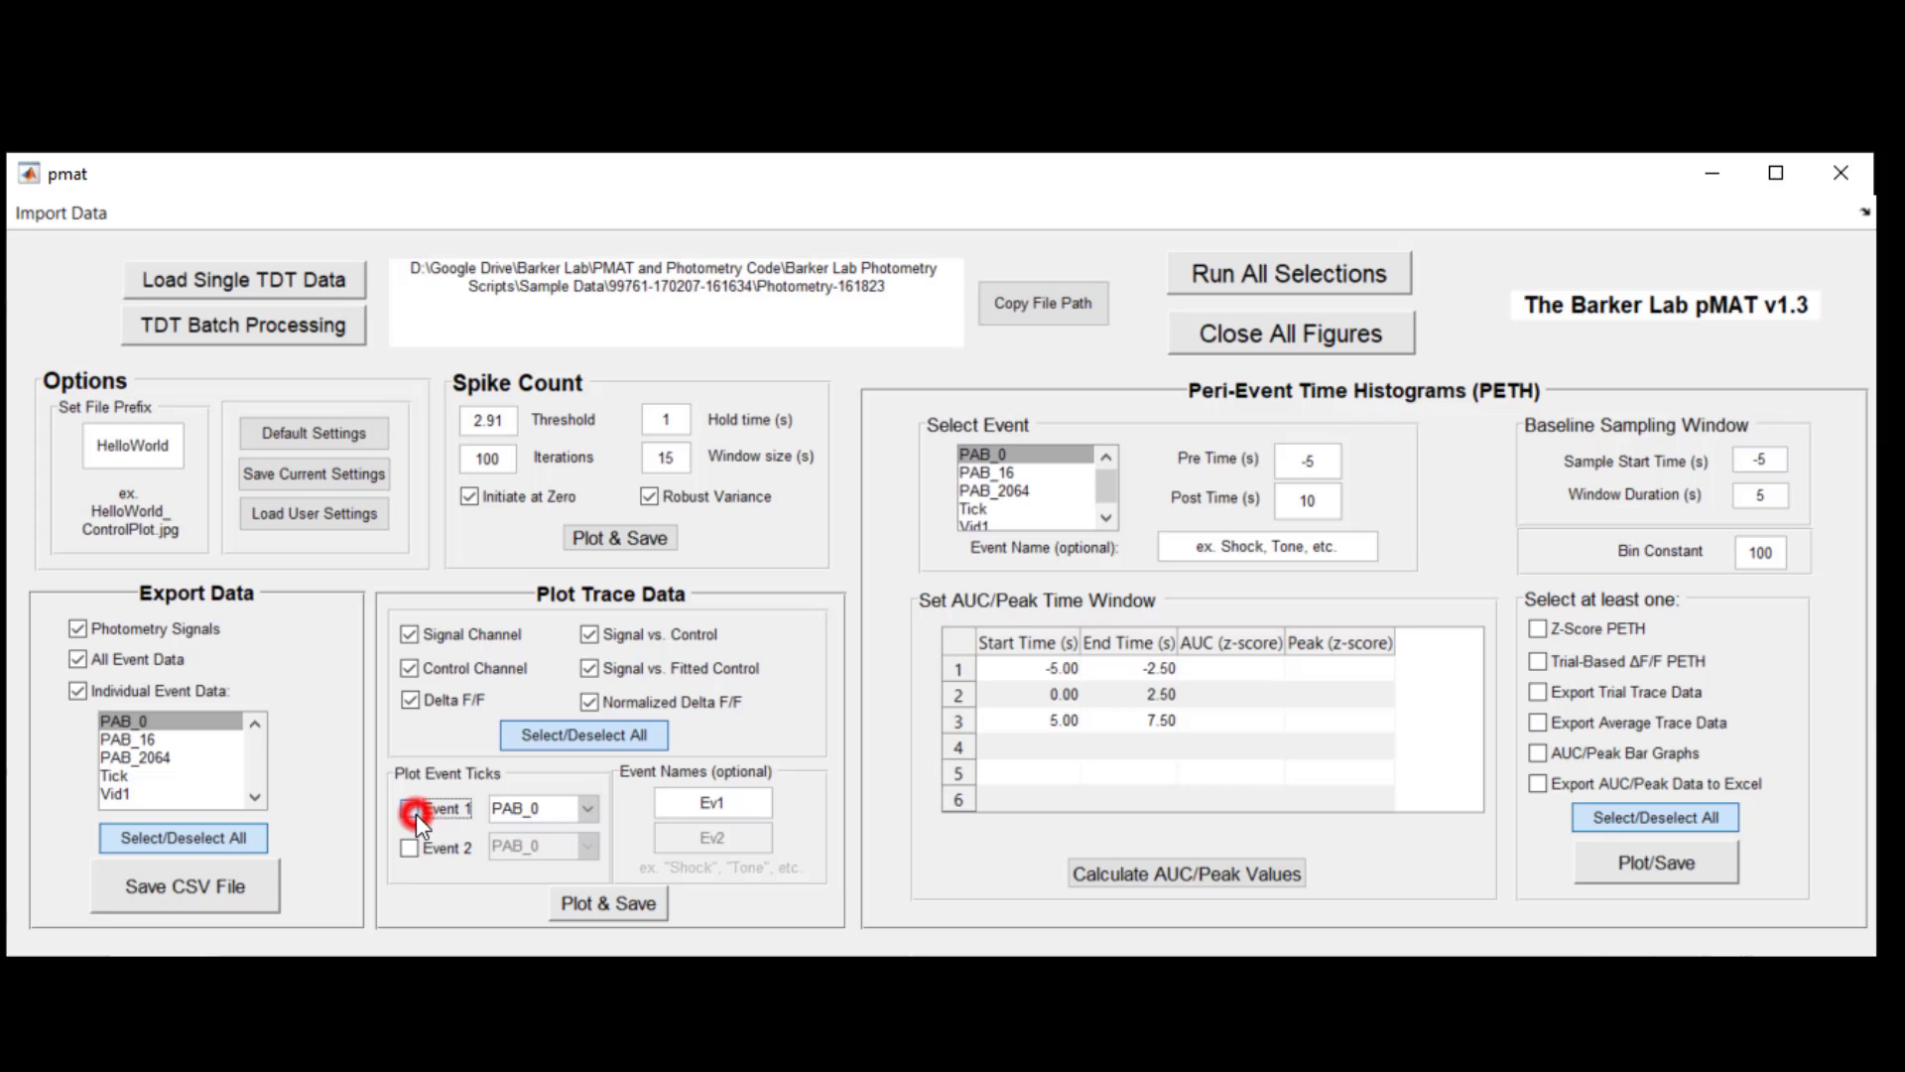
left_click(410, 848)
left_click(587, 808)
left_click(556, 879)
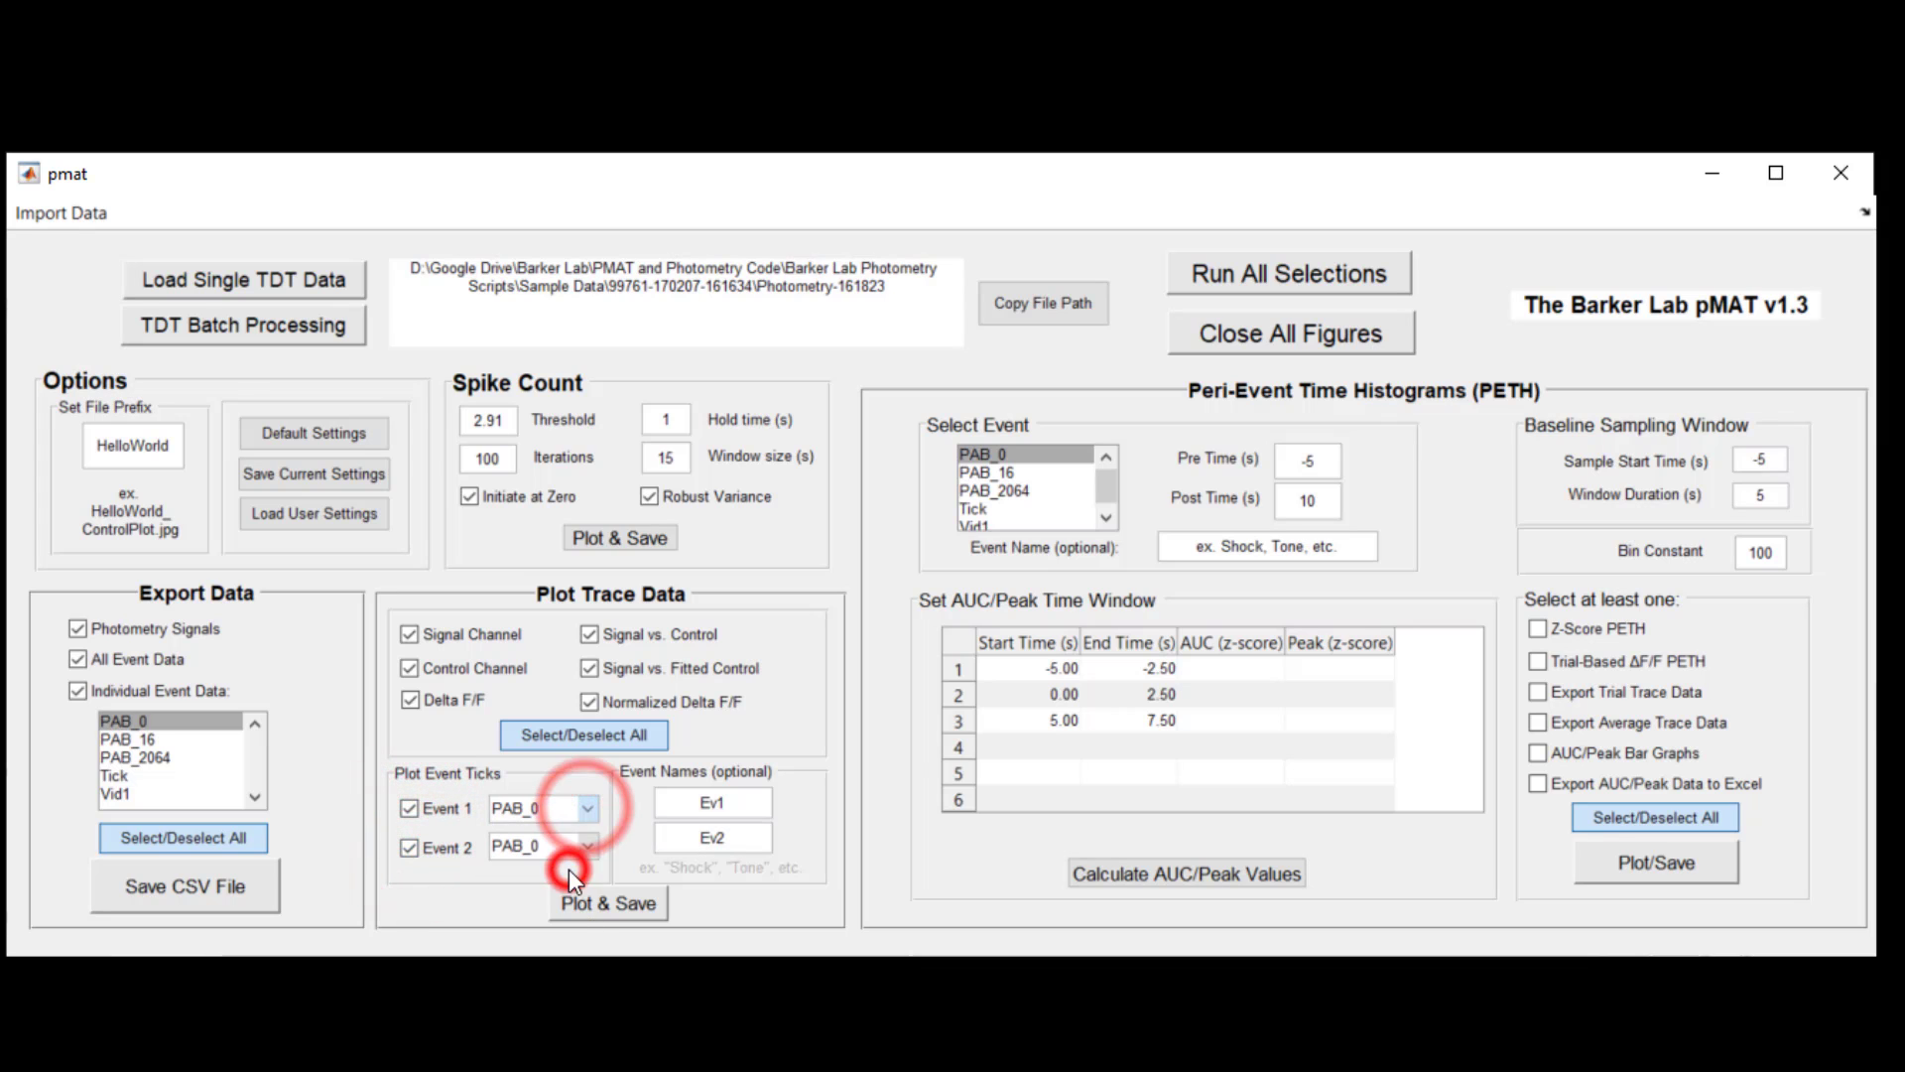
left_click(587, 846)
left_click(577, 896)
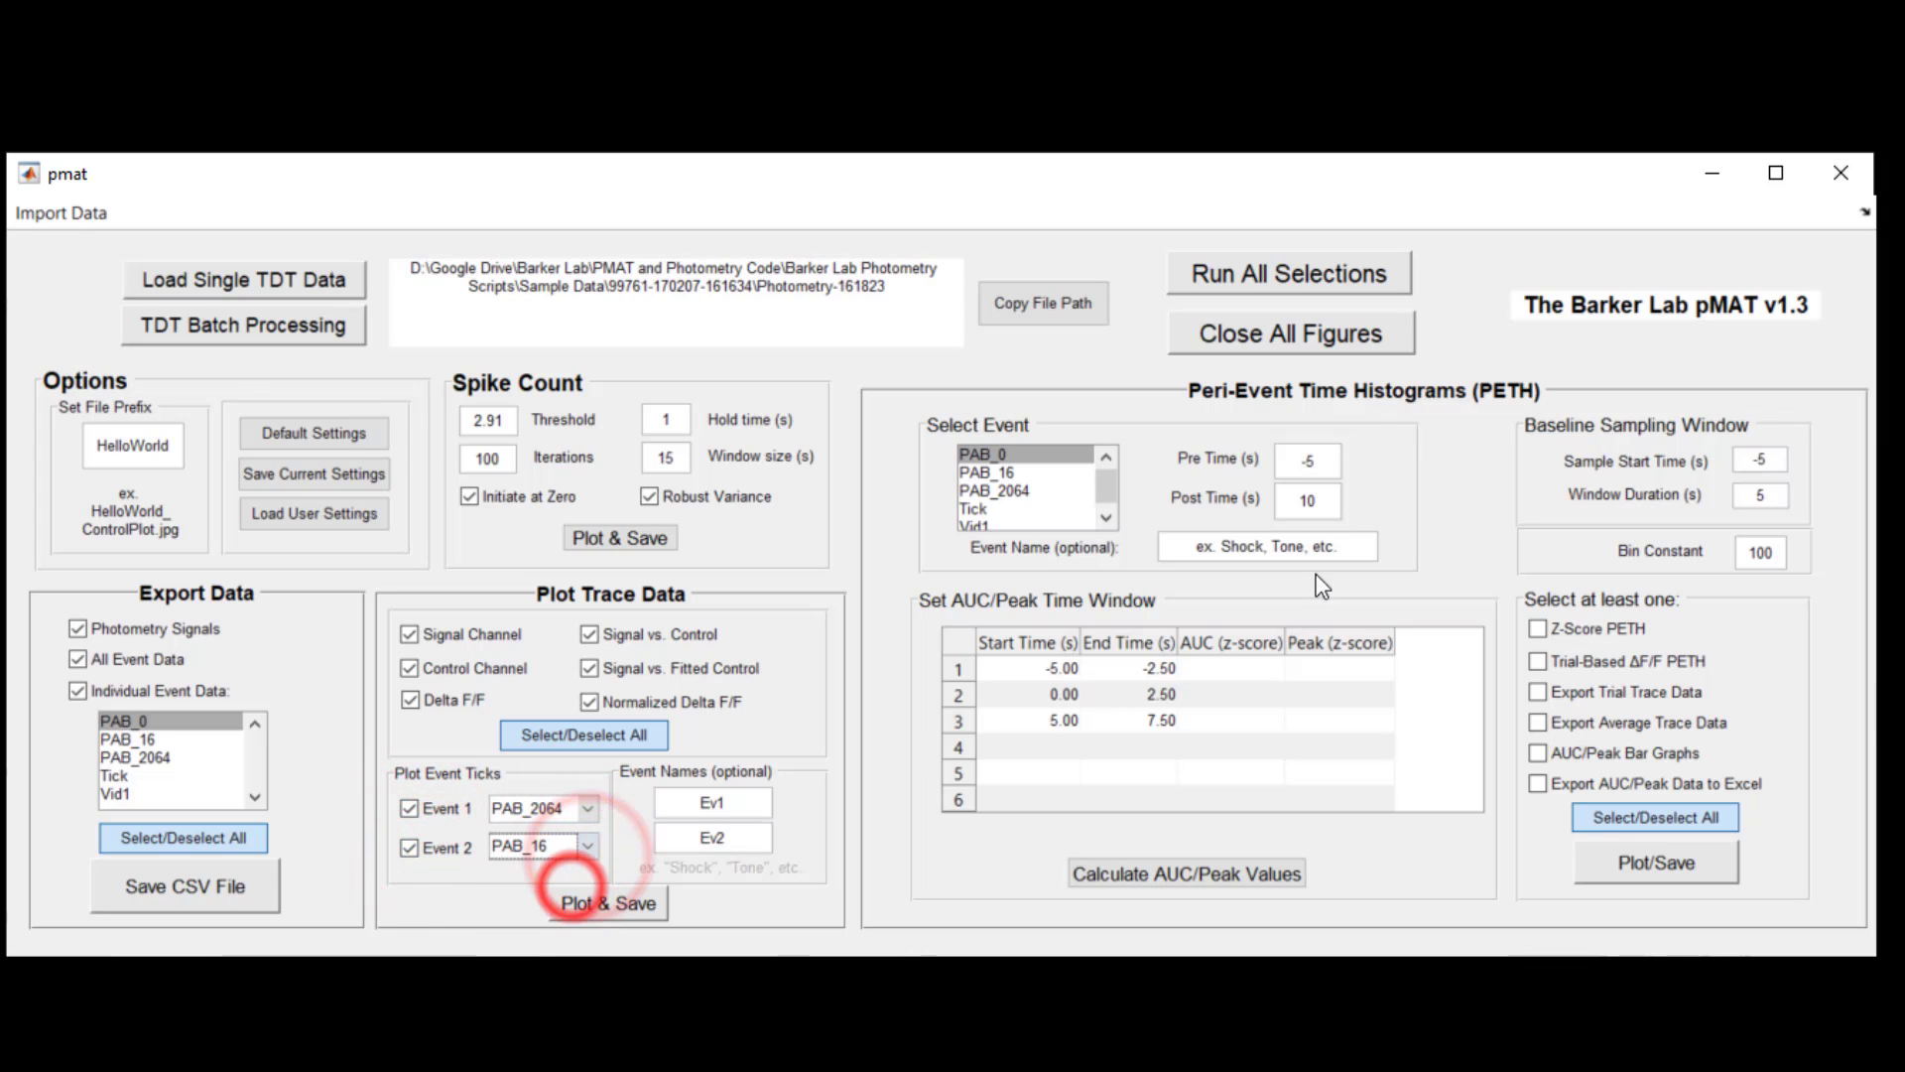
Step: Set the PETH pre time to -10 s and the spike count hold time to 5 s
left_click(1306, 474)
key("BackSpace")
key("BackSpace")
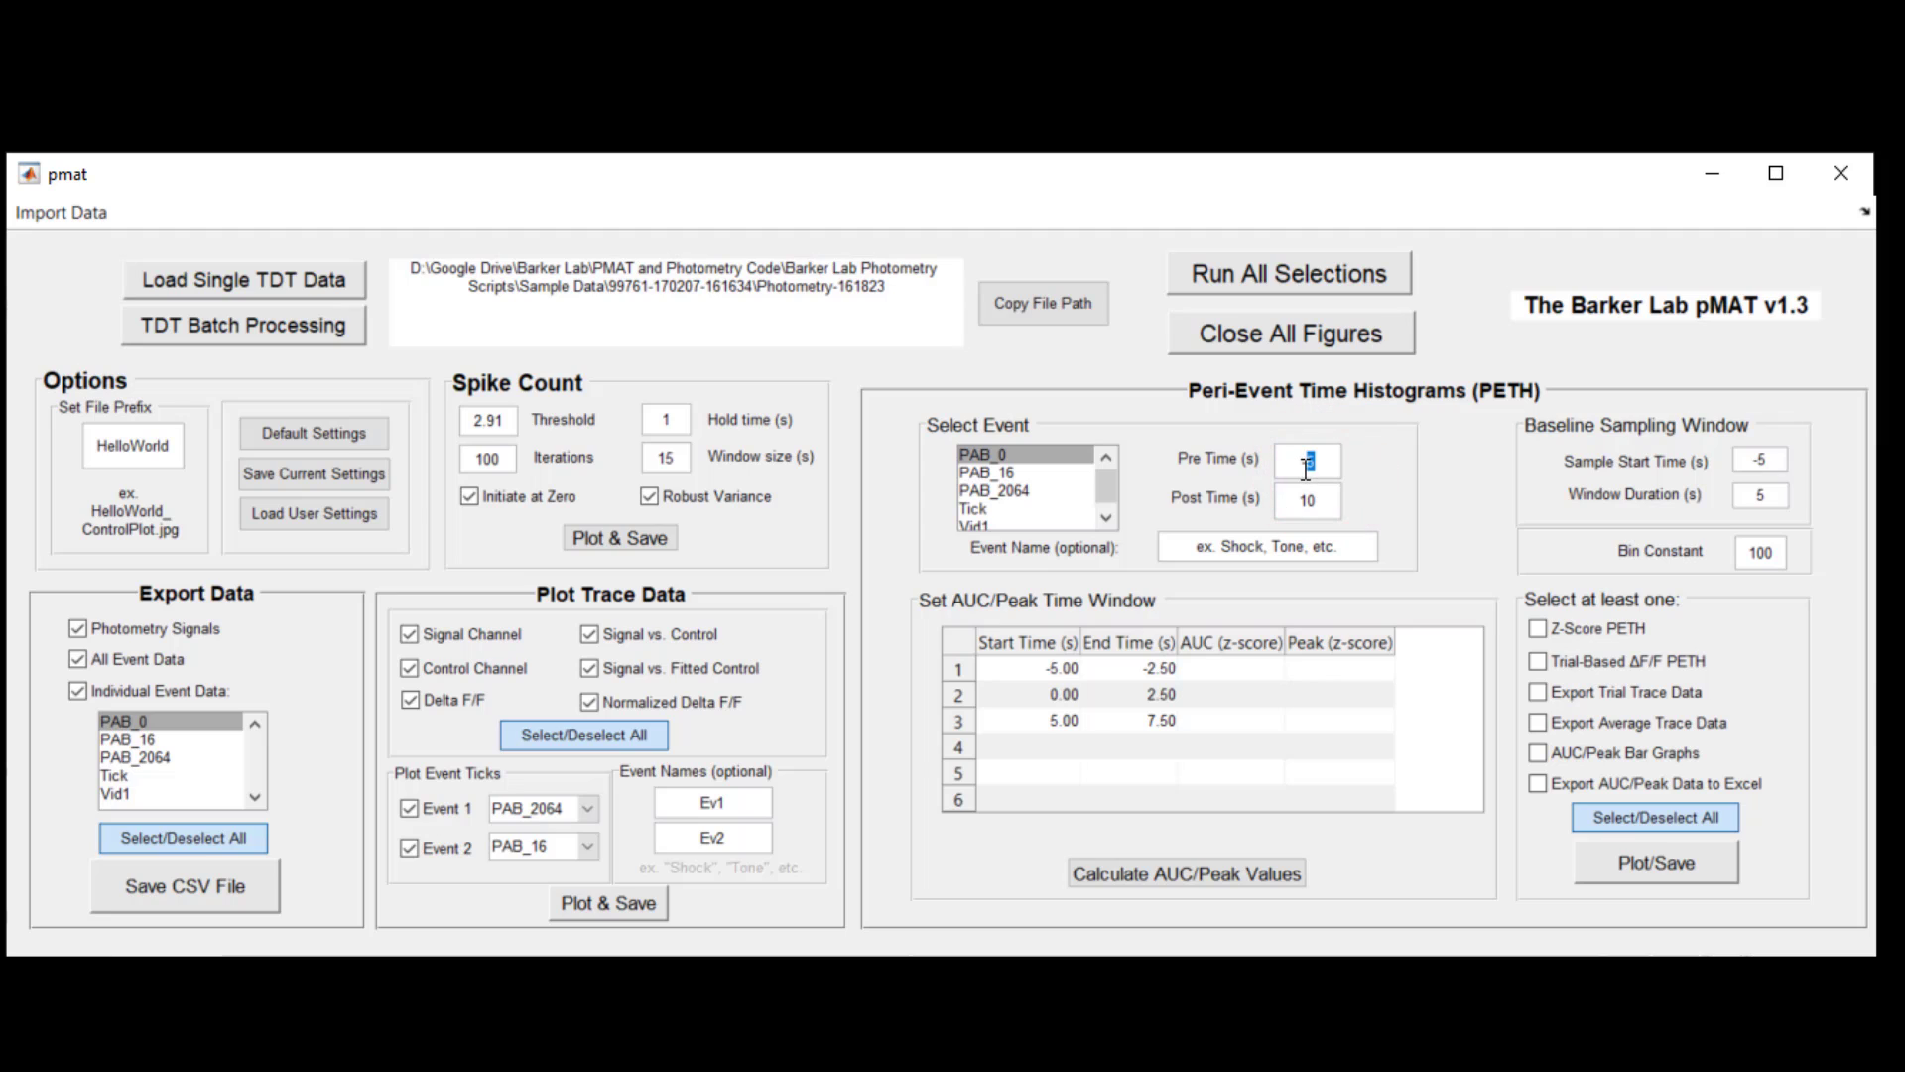
type("-10")
left_click(666, 419)
key("BackSpace")
type("5")
Step: Enable all six PETH outputs, from Z-Score PETH through Export AUC/Peak Data to Excel
left_click(1540, 629)
left_click(1539, 661)
left_click(1555, 689)
left_click(1566, 722)
left_click(1578, 753)
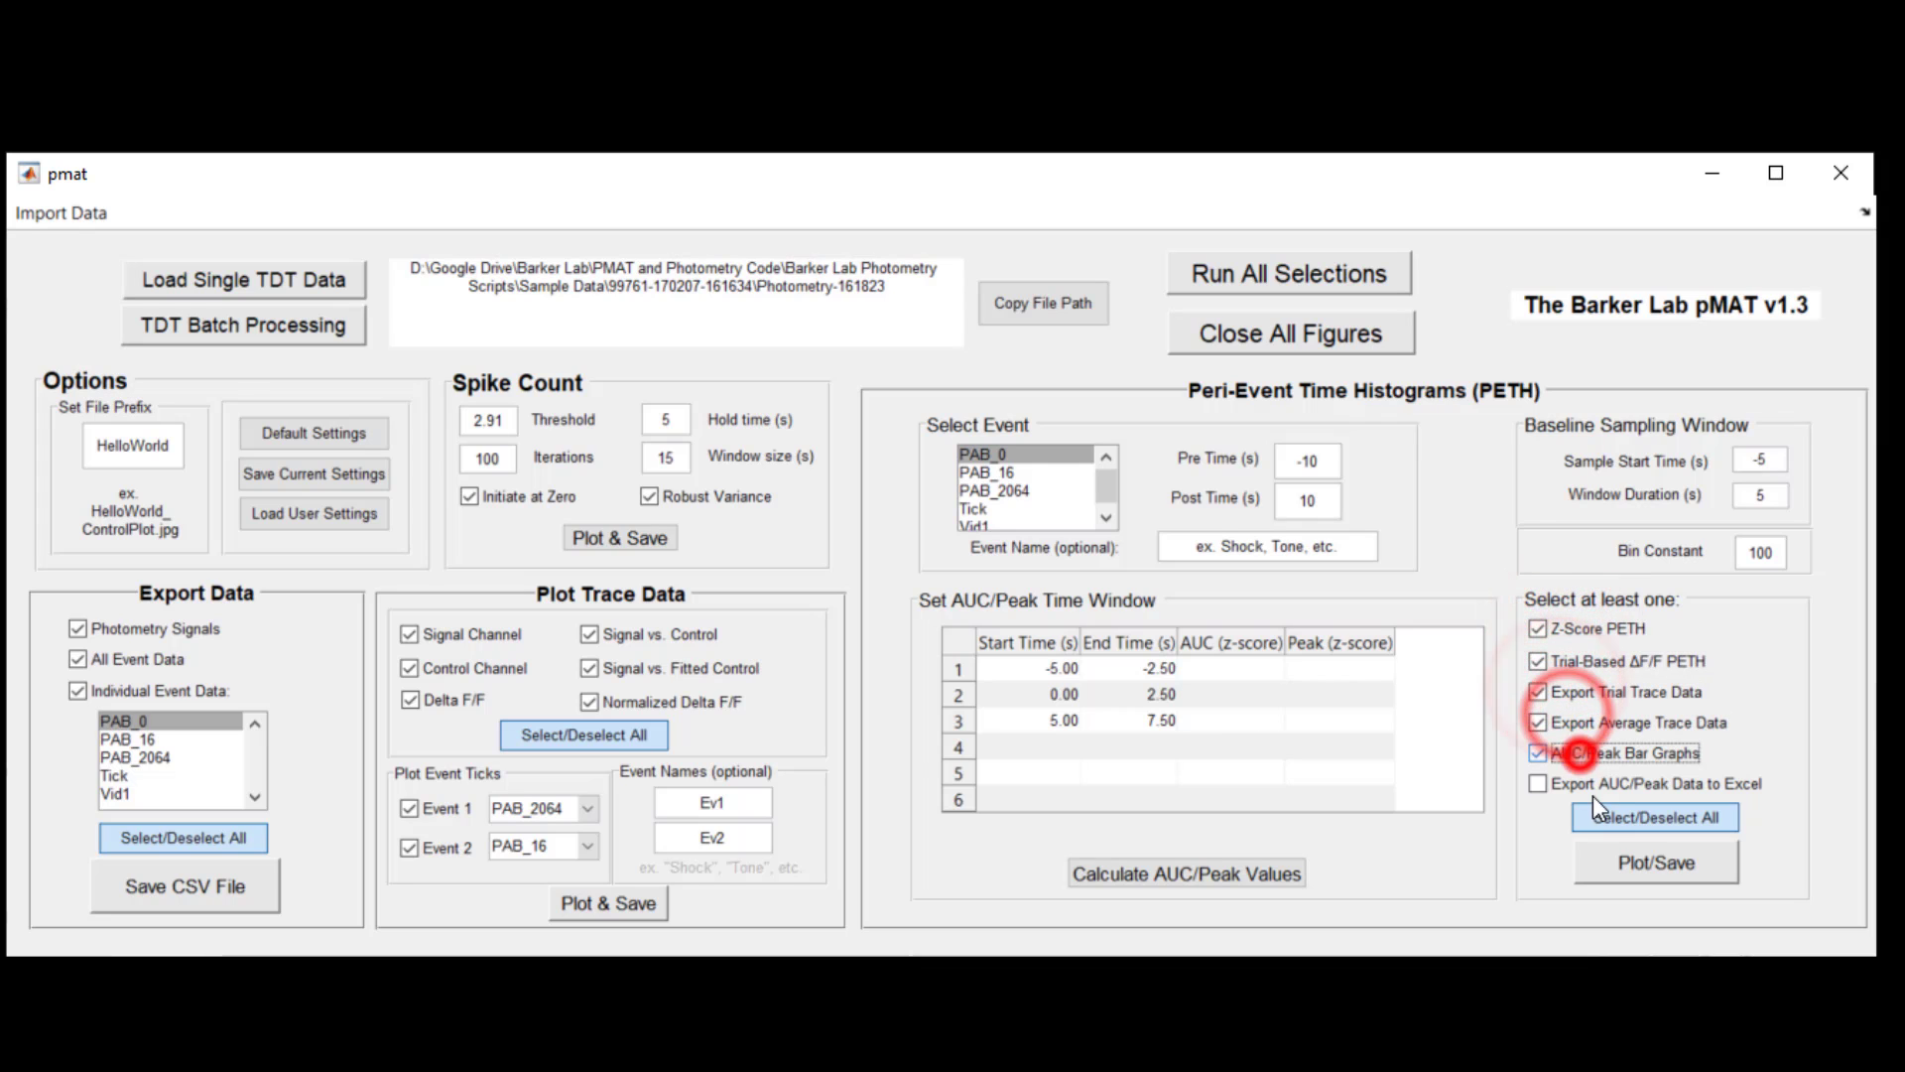
left_click(1590, 784)
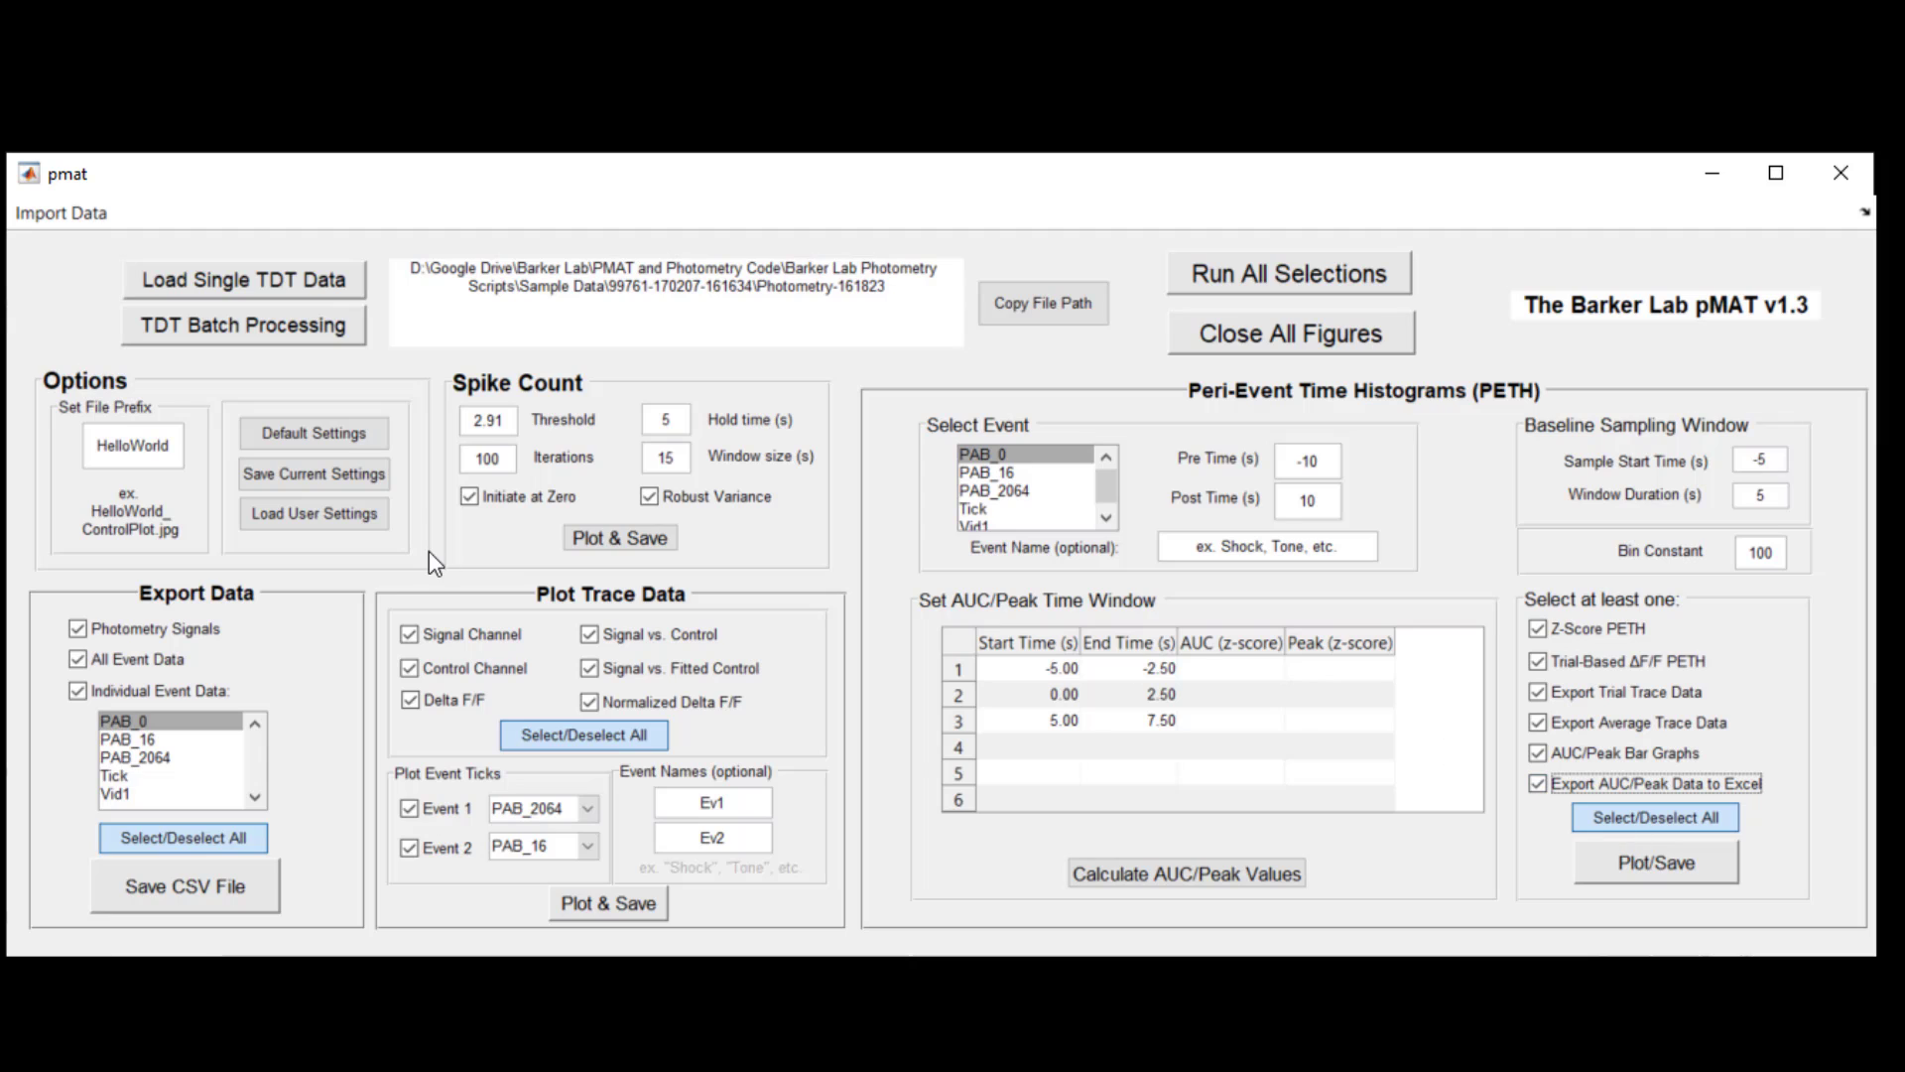
Step: Restore the default settings and select all export data options, all individual events and all trace plots
left_click(353, 439)
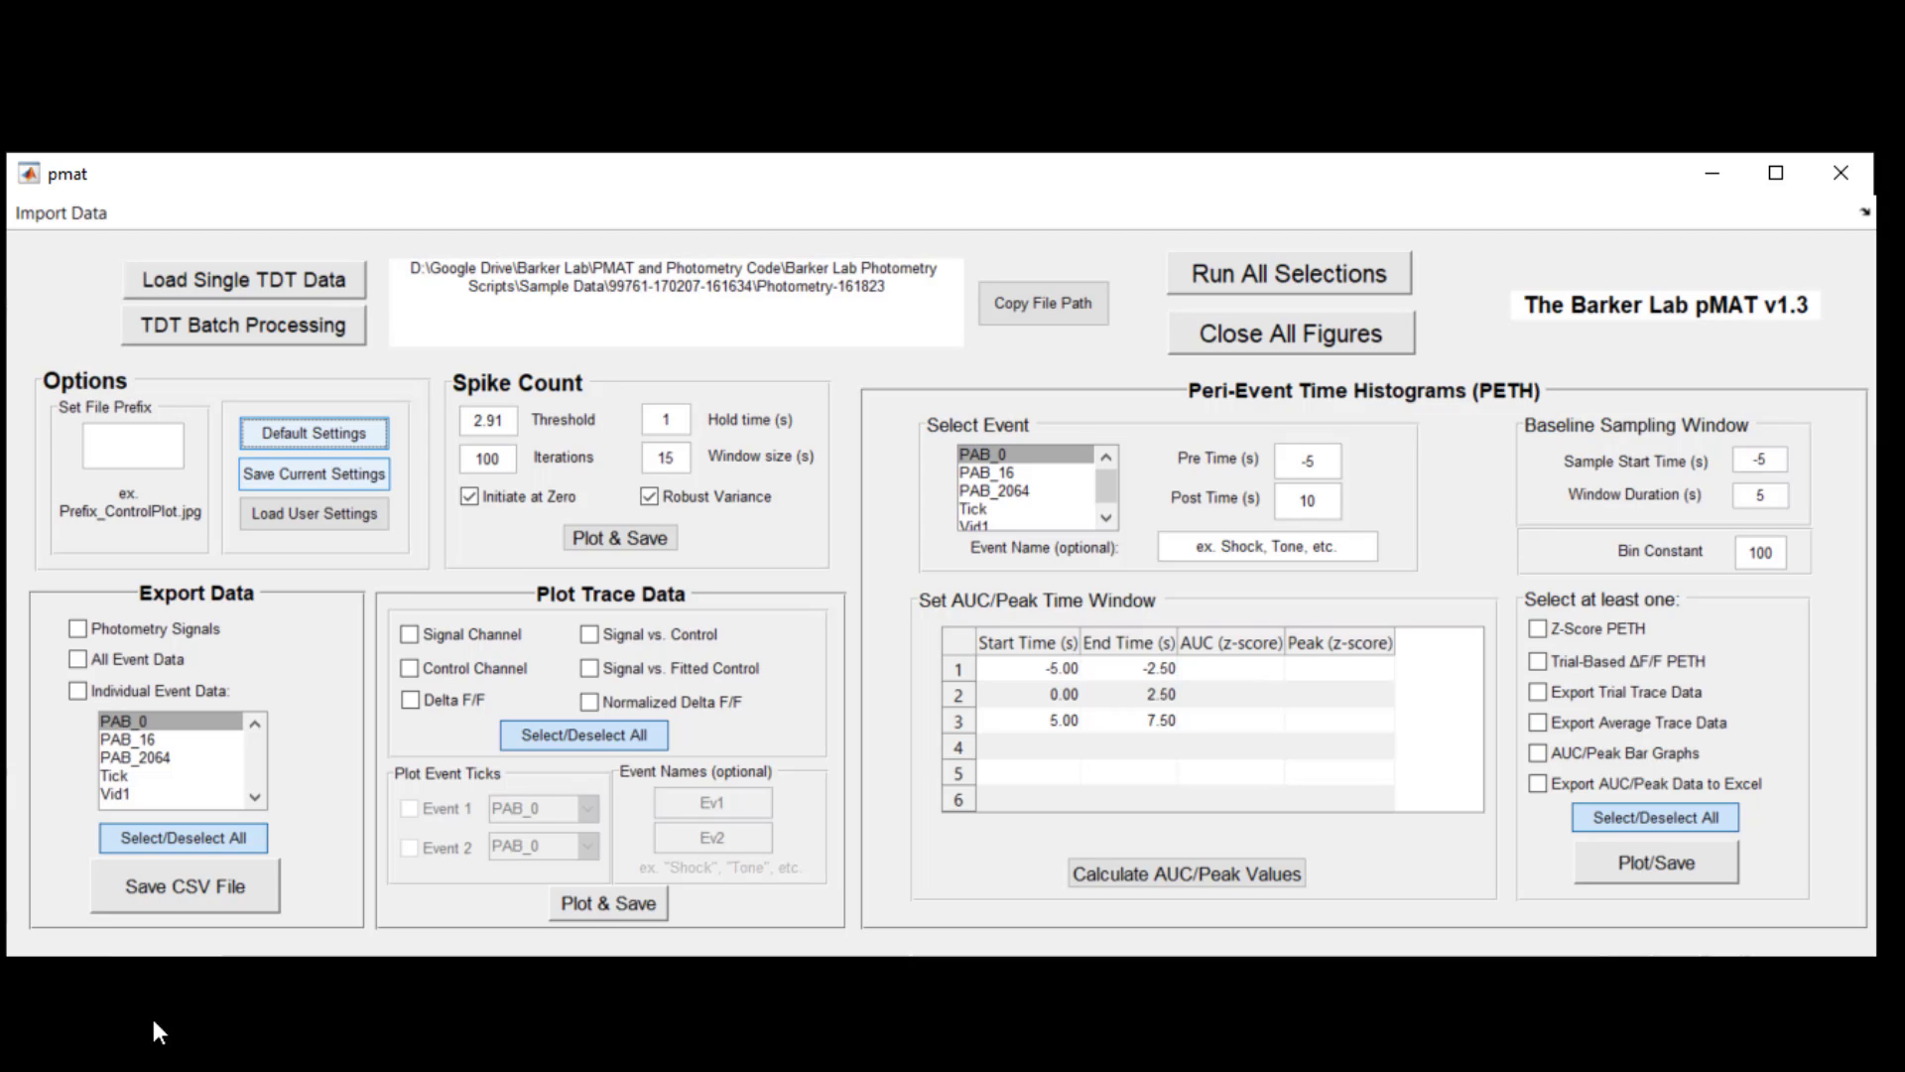
left_click(187, 844)
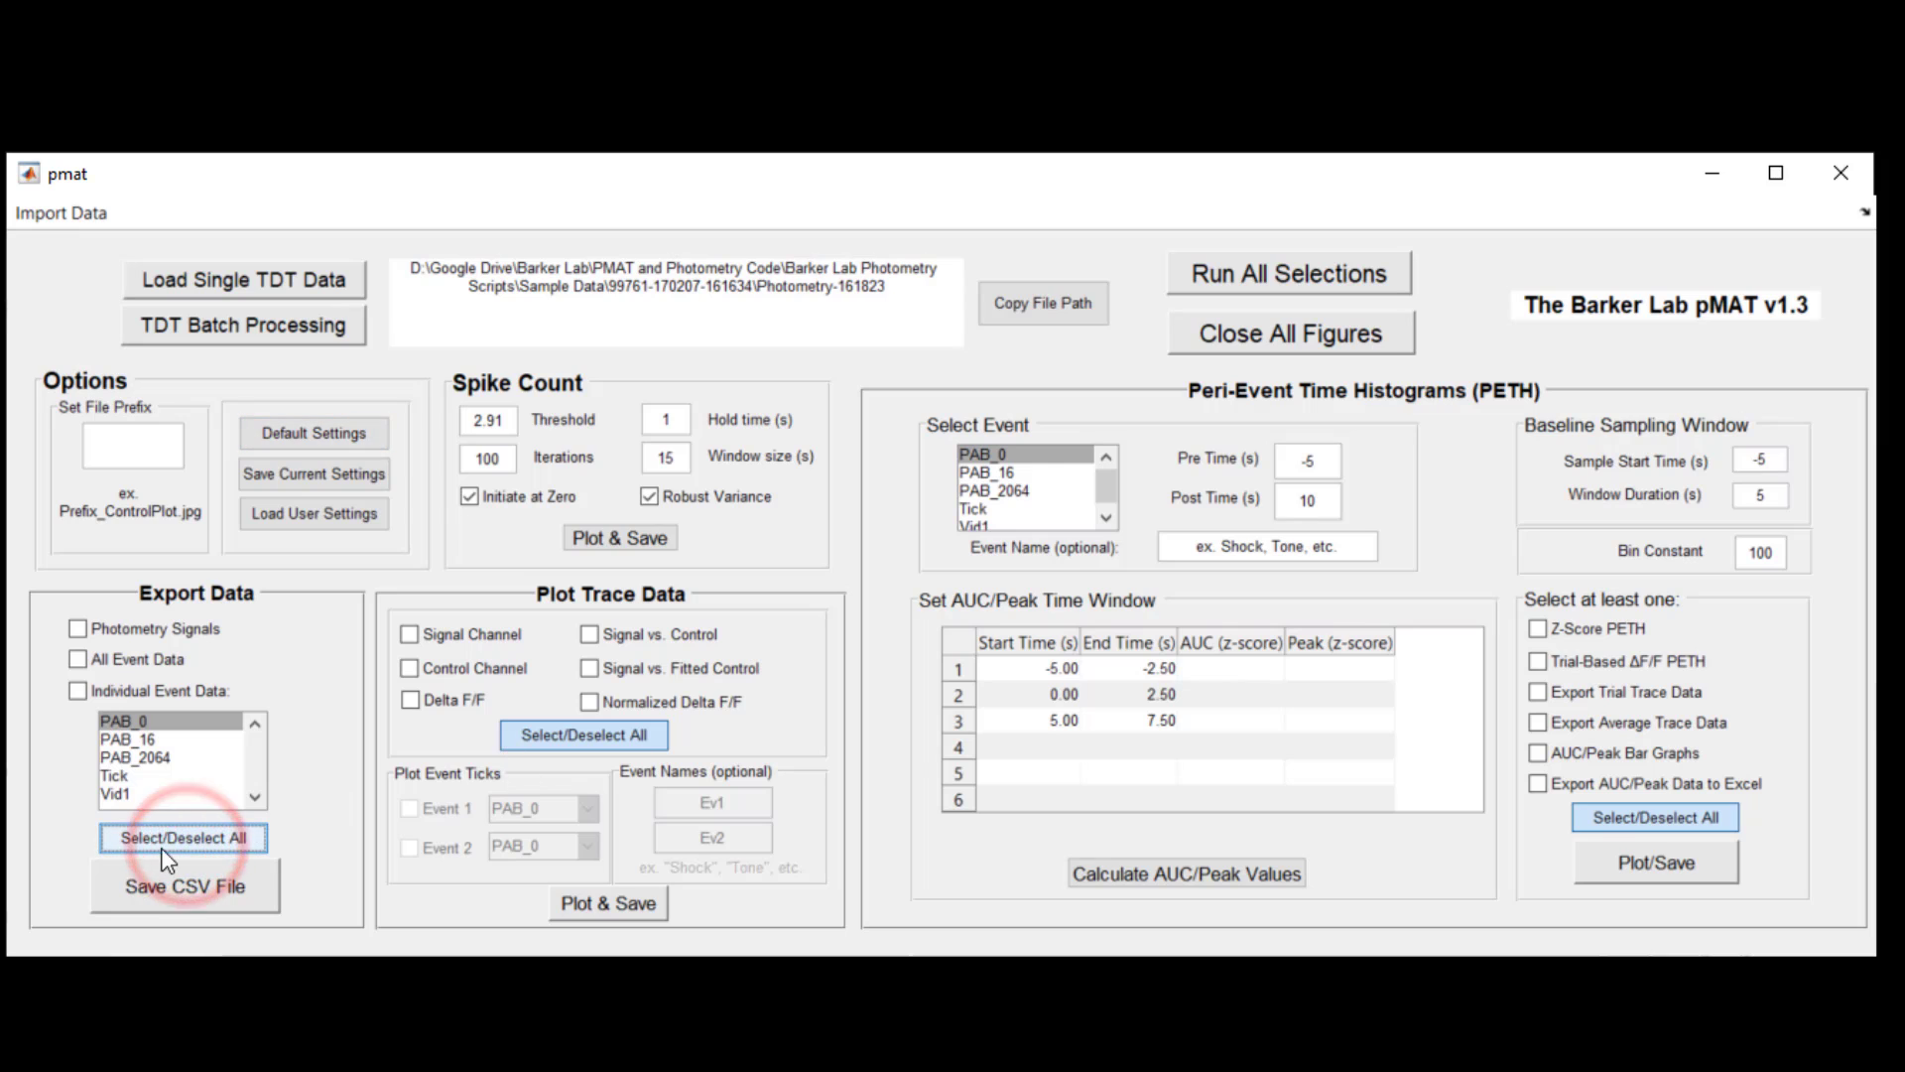
left_click(171, 834)
left_click(552, 735)
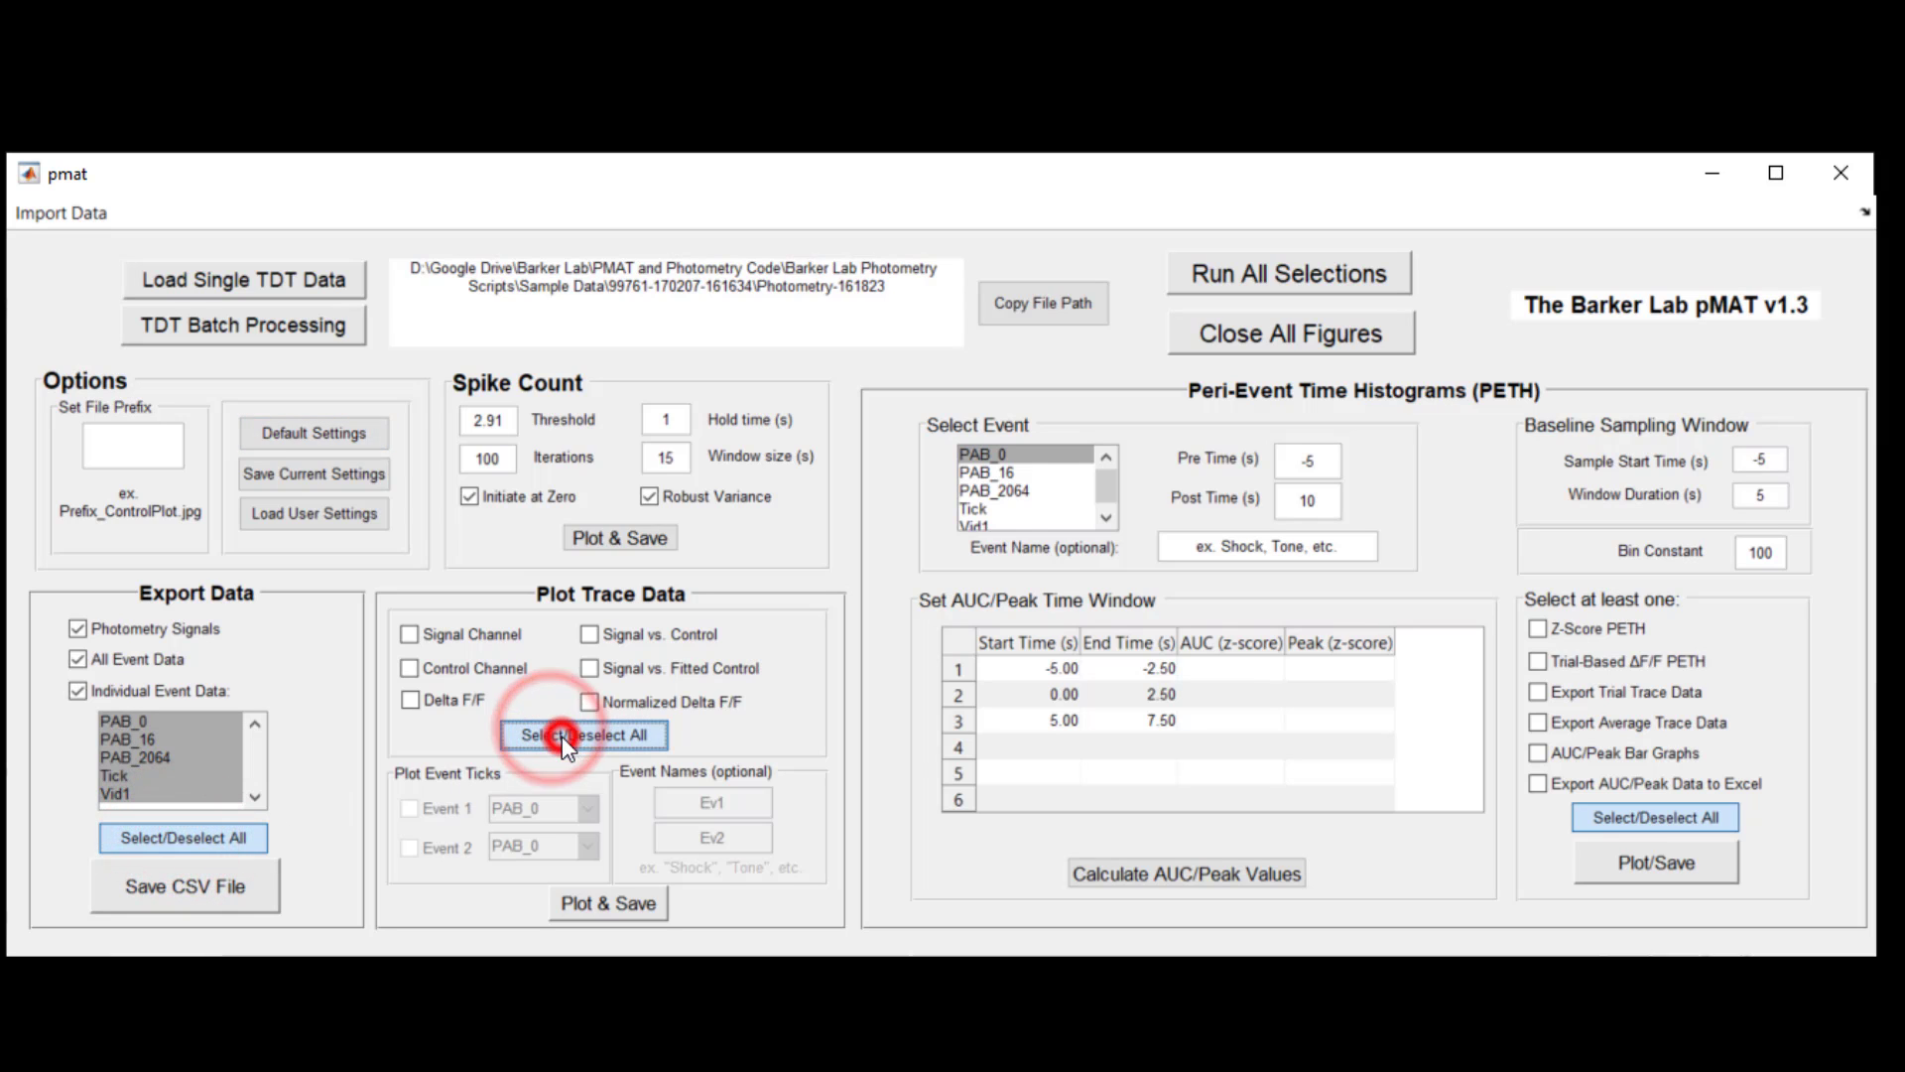
Step: Choose PAB_2064 as the PETH event, with a pre time of -20 s and a post time of 20 s
left_click(1017, 490)
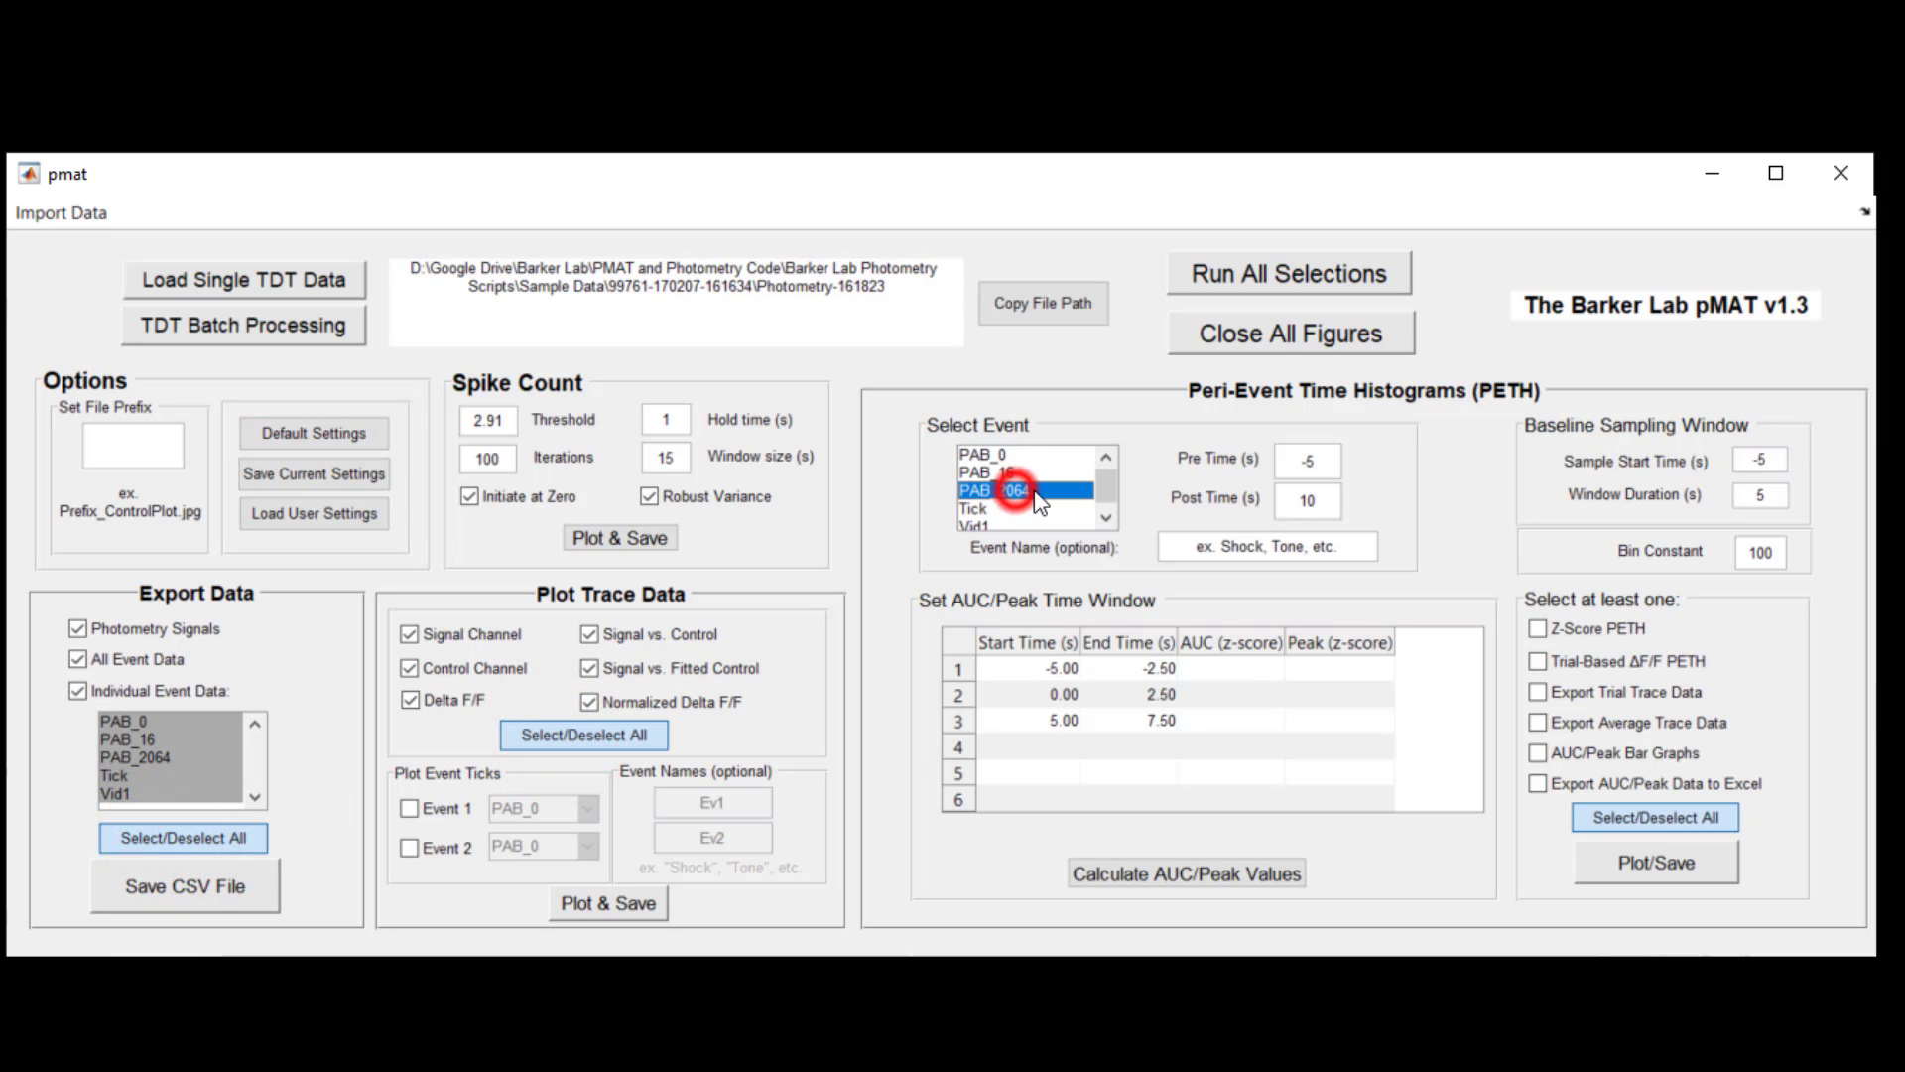
left_click(1310, 463)
type("-20")
left_click(1317, 507)
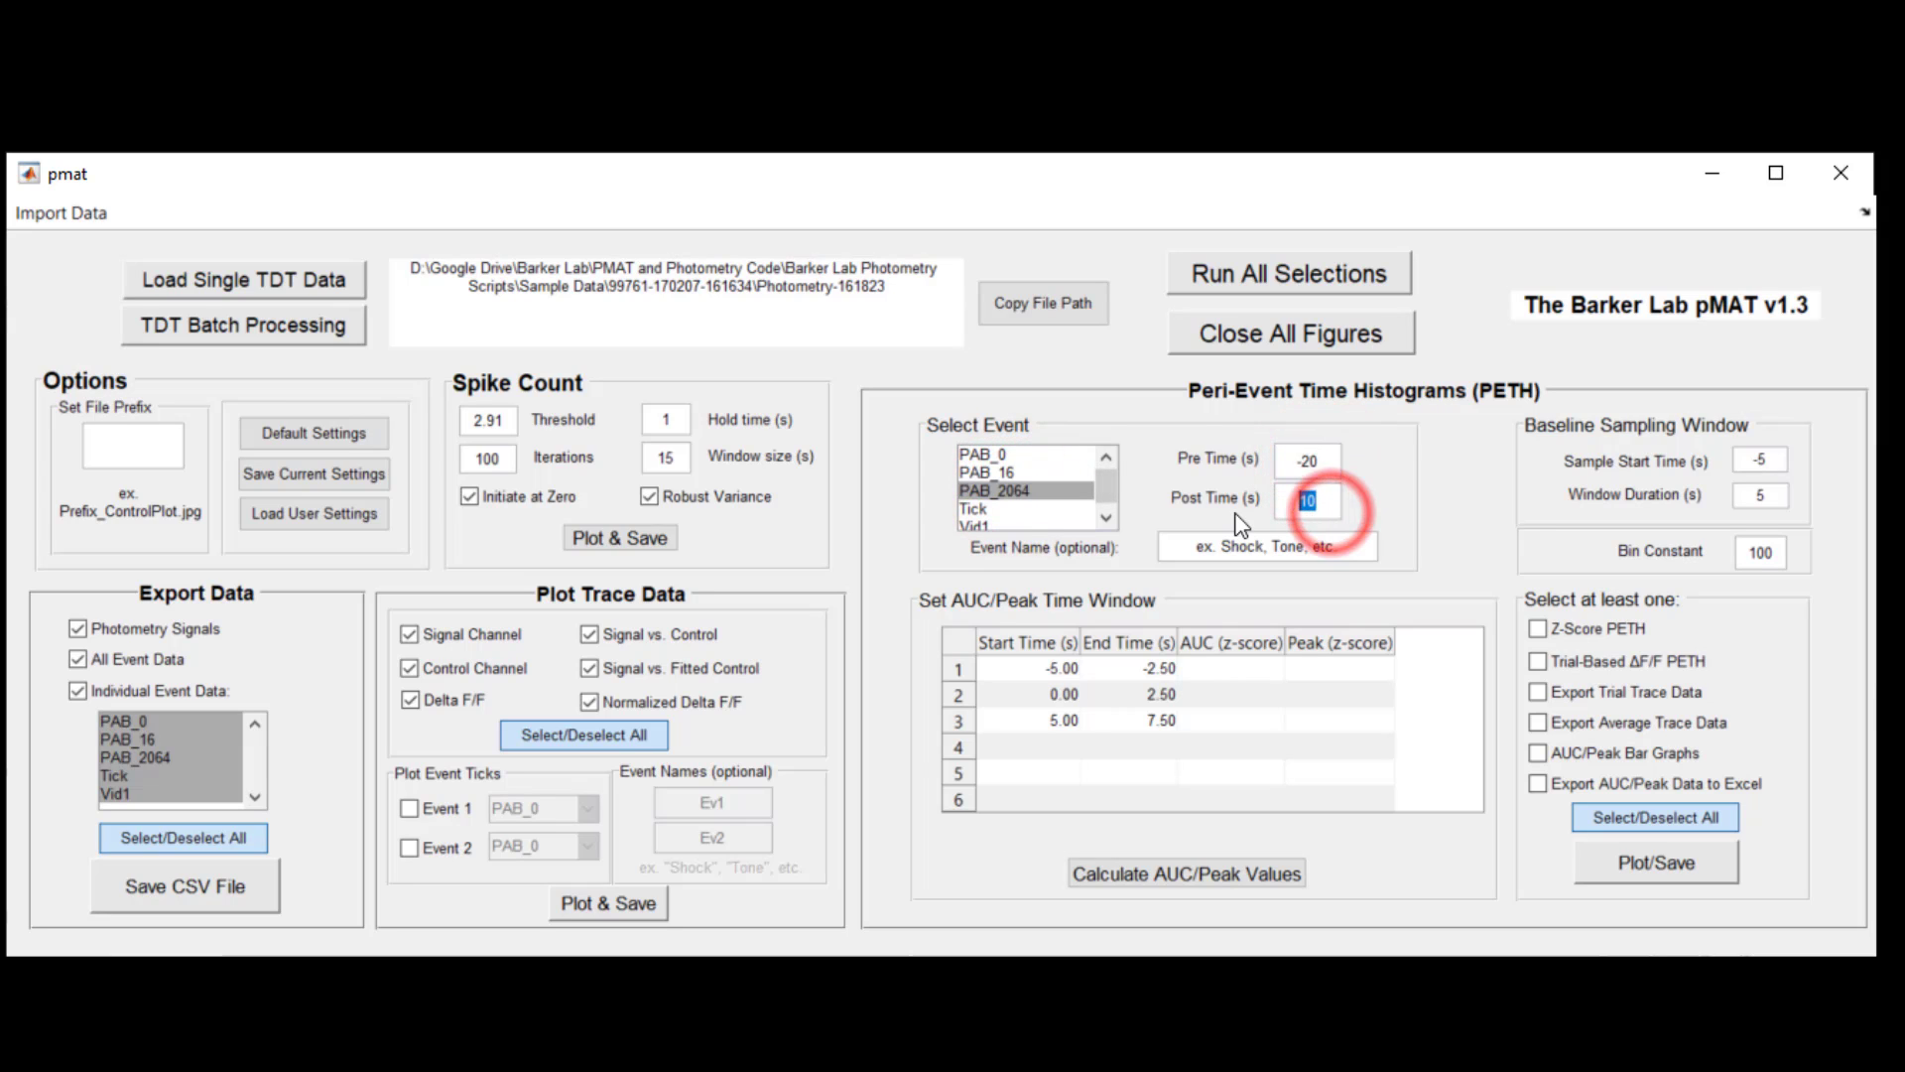
type("20")
Step: Add a fourth AUC/peak time window from 5 to 10 s and select all PETH outputs
left_click(1060, 747)
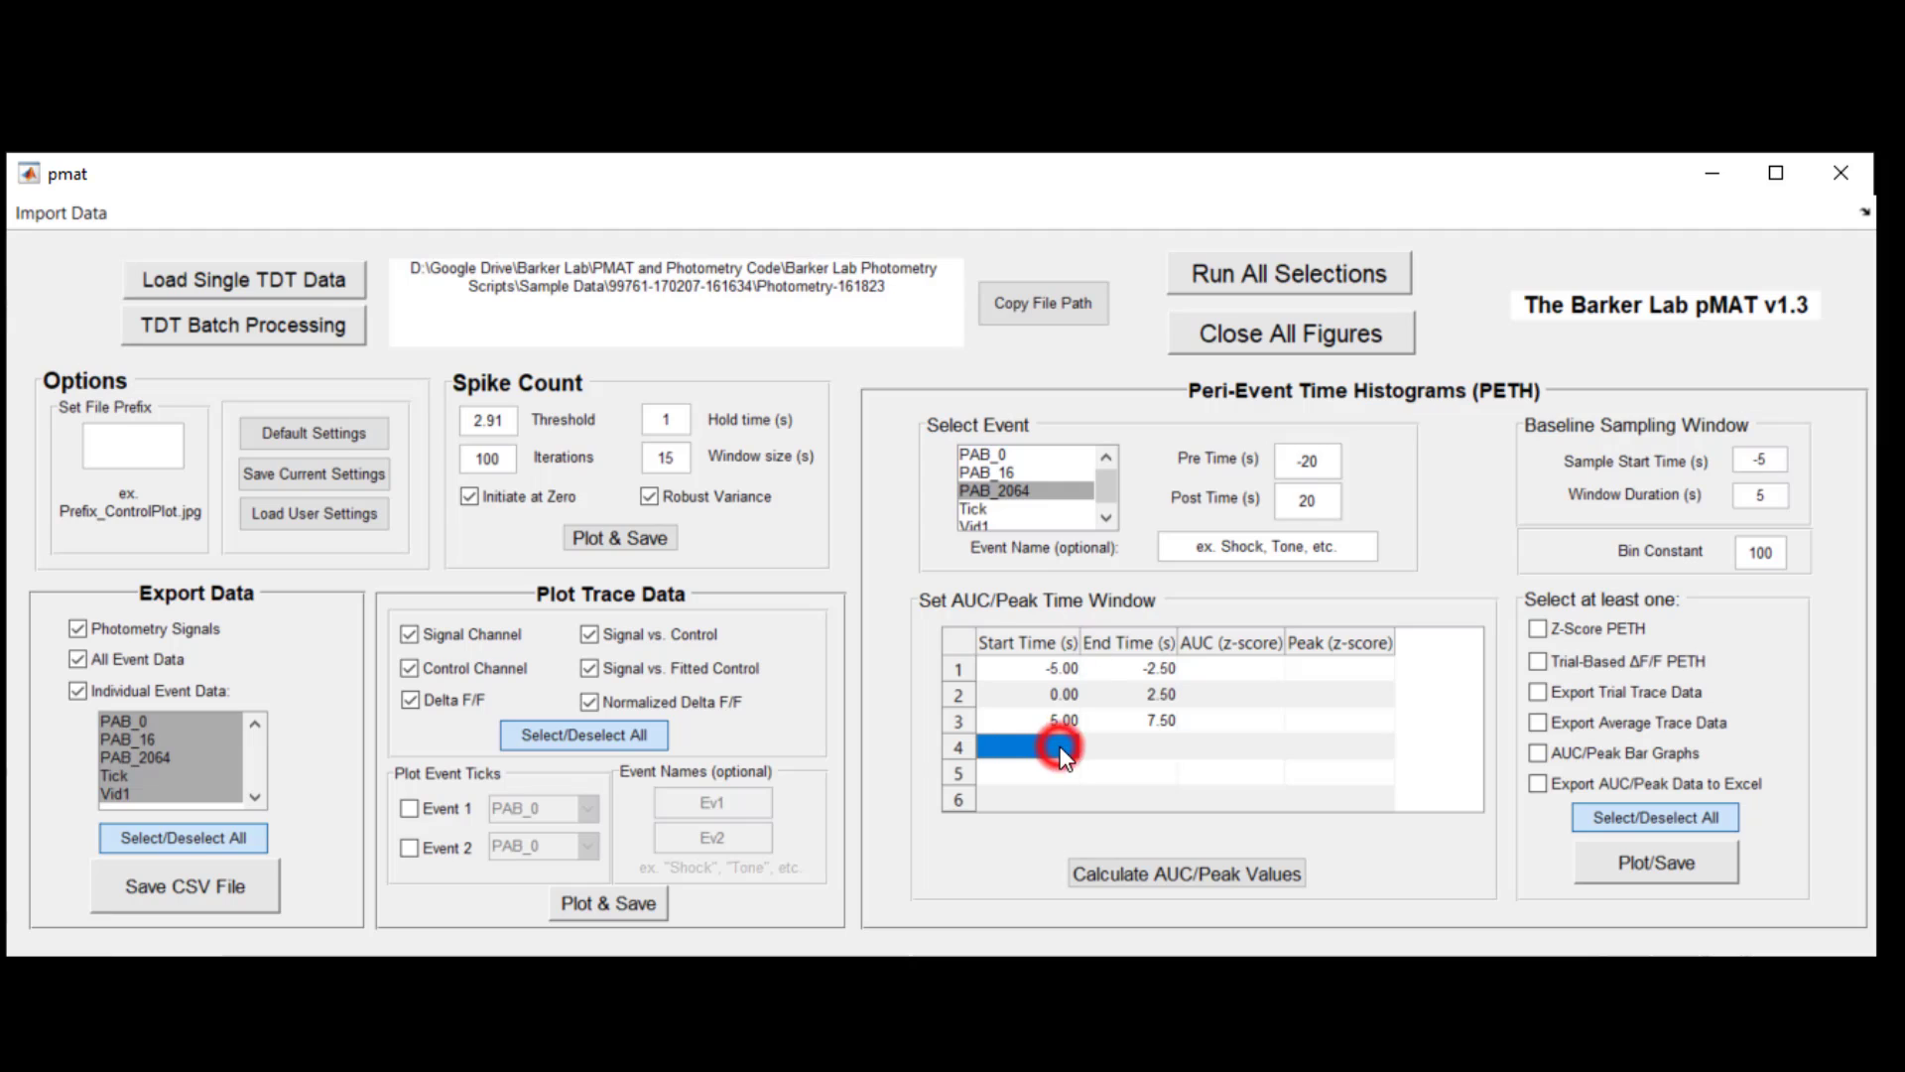
type("5")
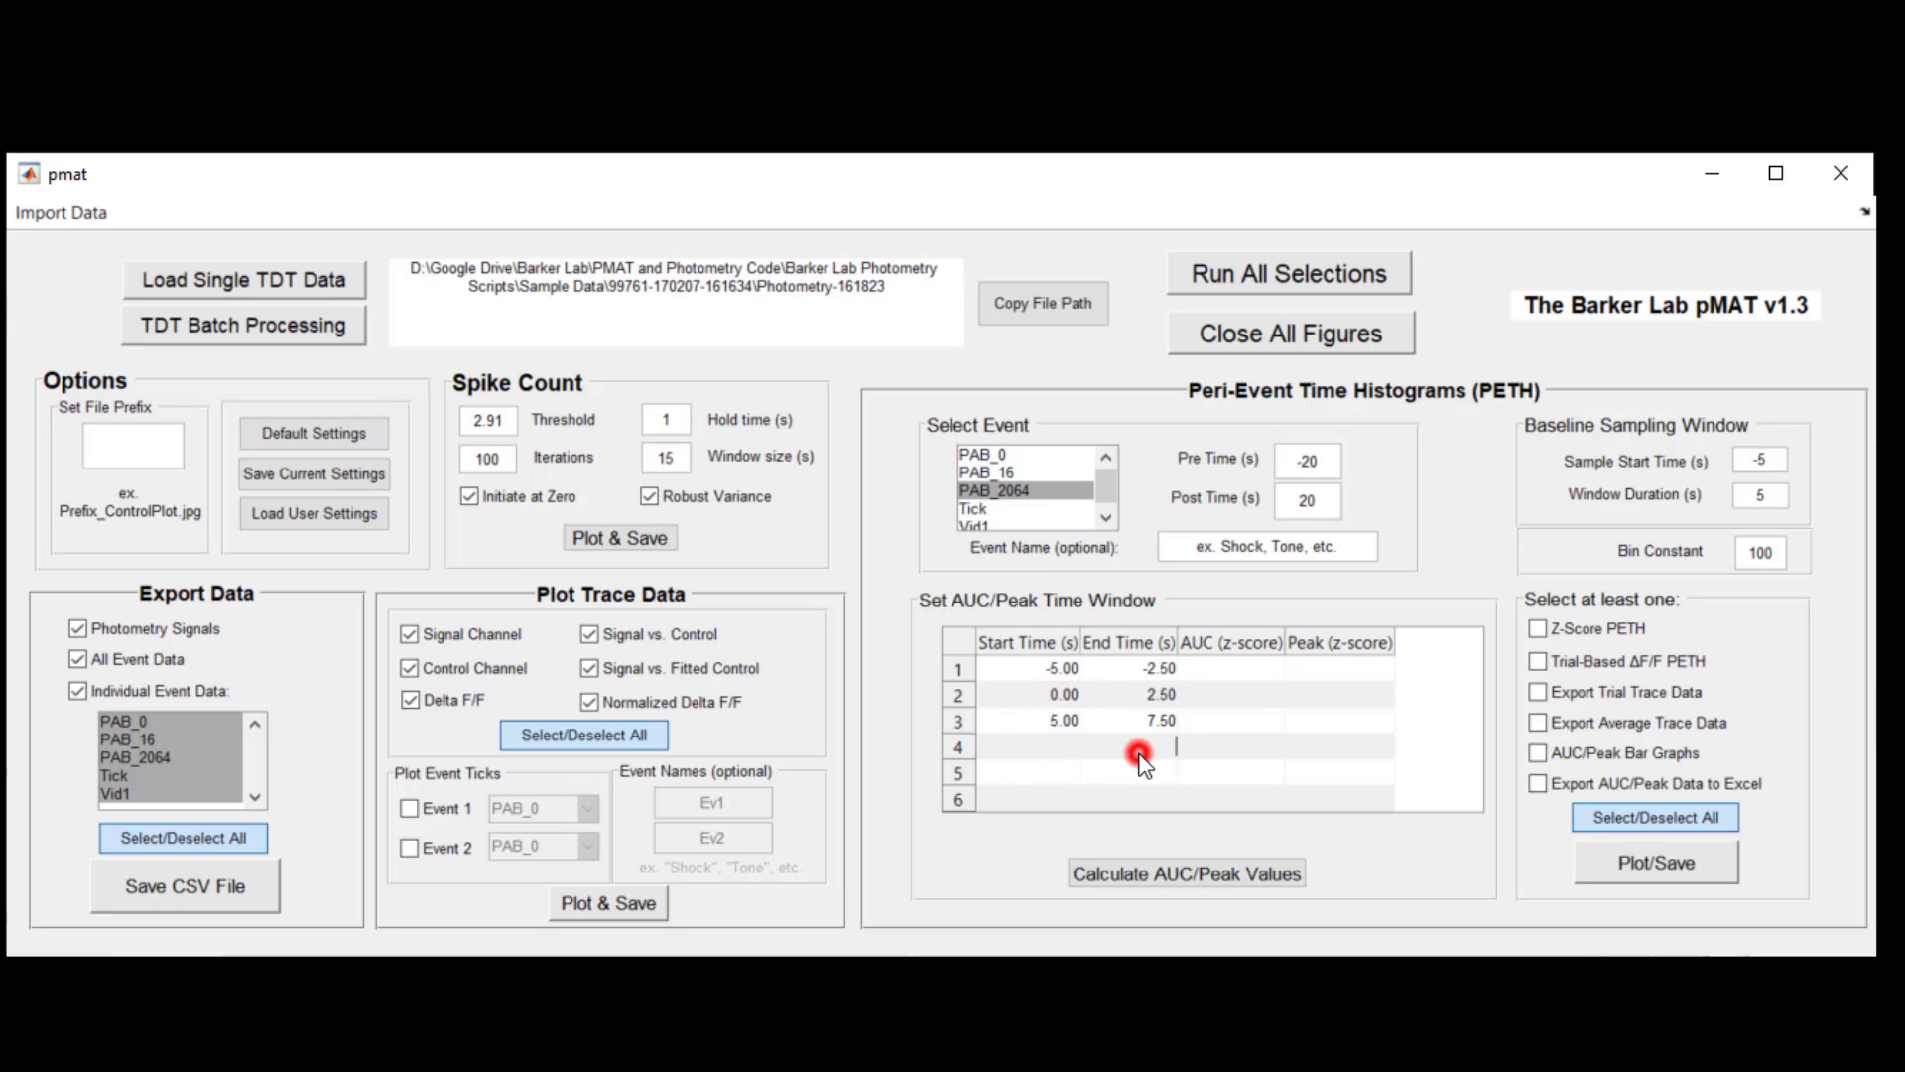
left_click(1141, 754)
type("10")
left_click(1635, 812)
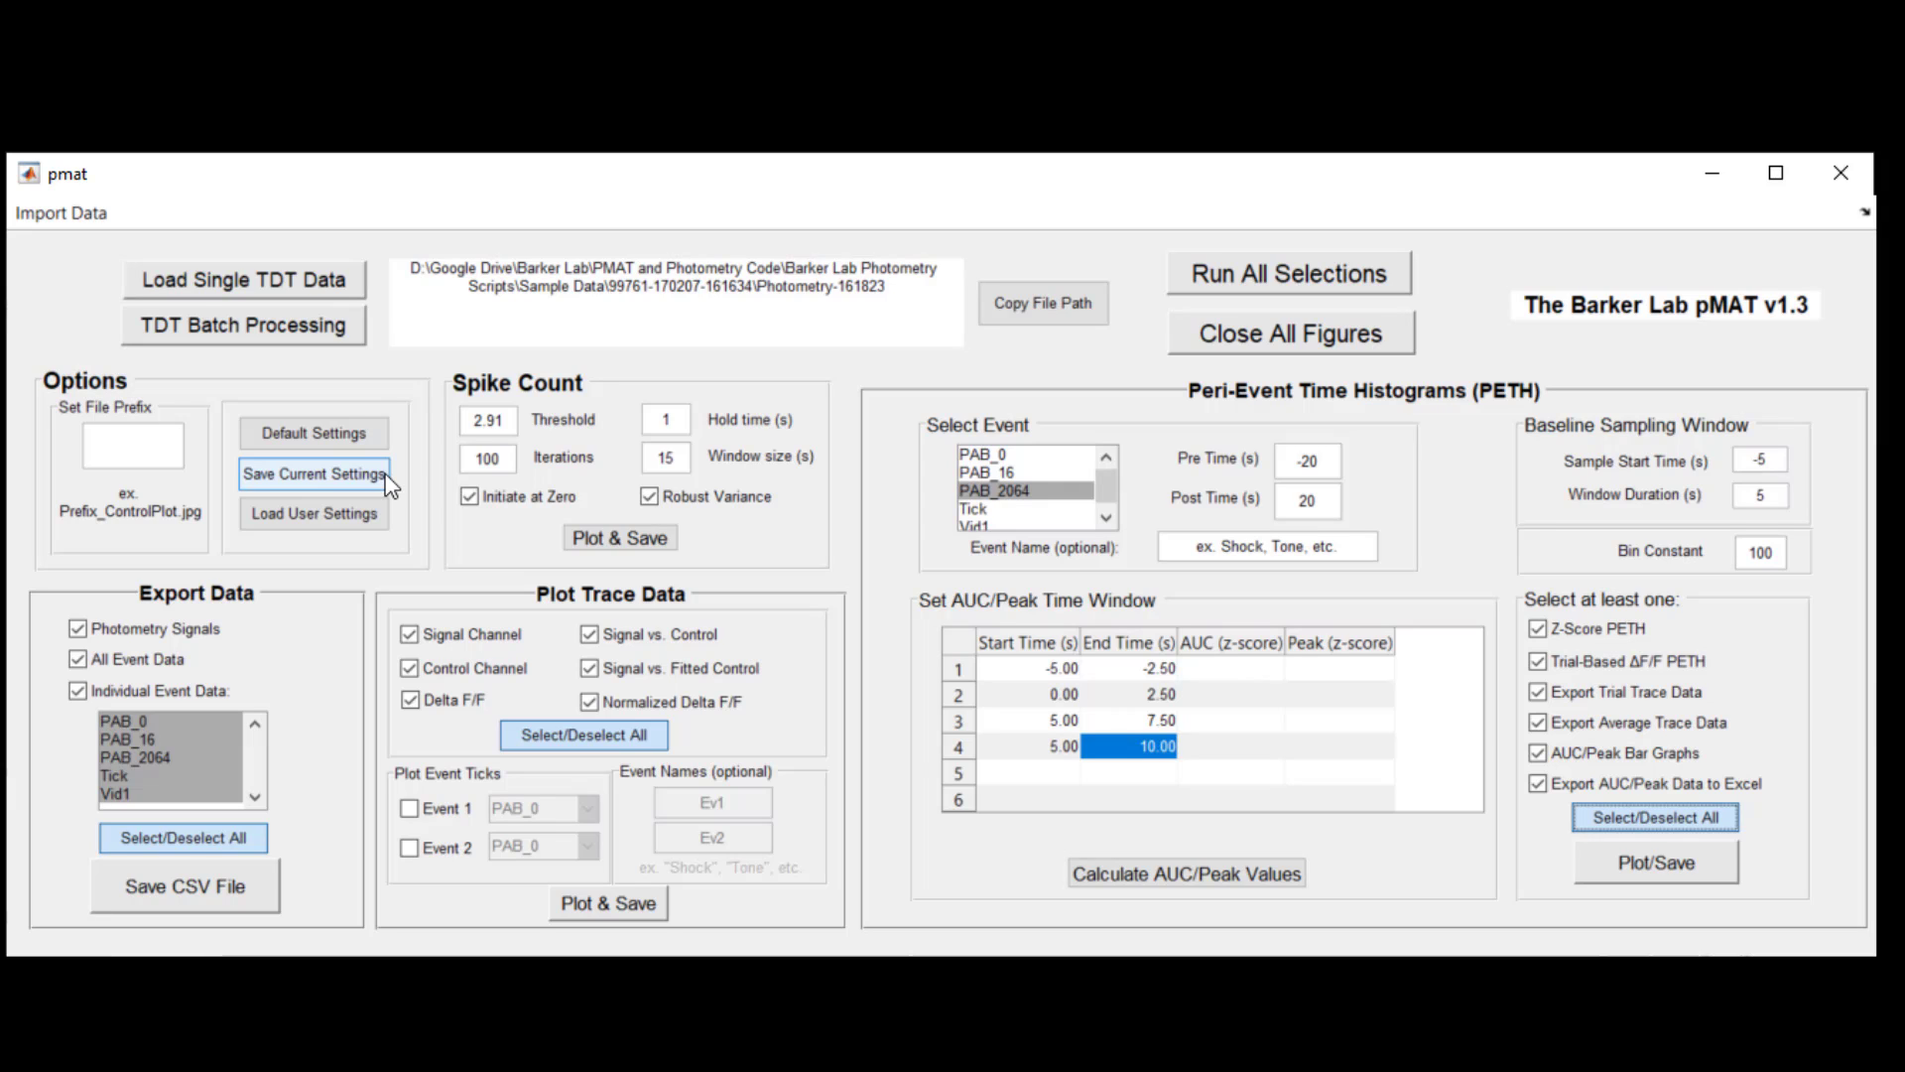
Step: Save the current settings as HelloWorldExperiment in the pmat-BarkerLab folder on the Windows (C:) drive
left_click(360, 480)
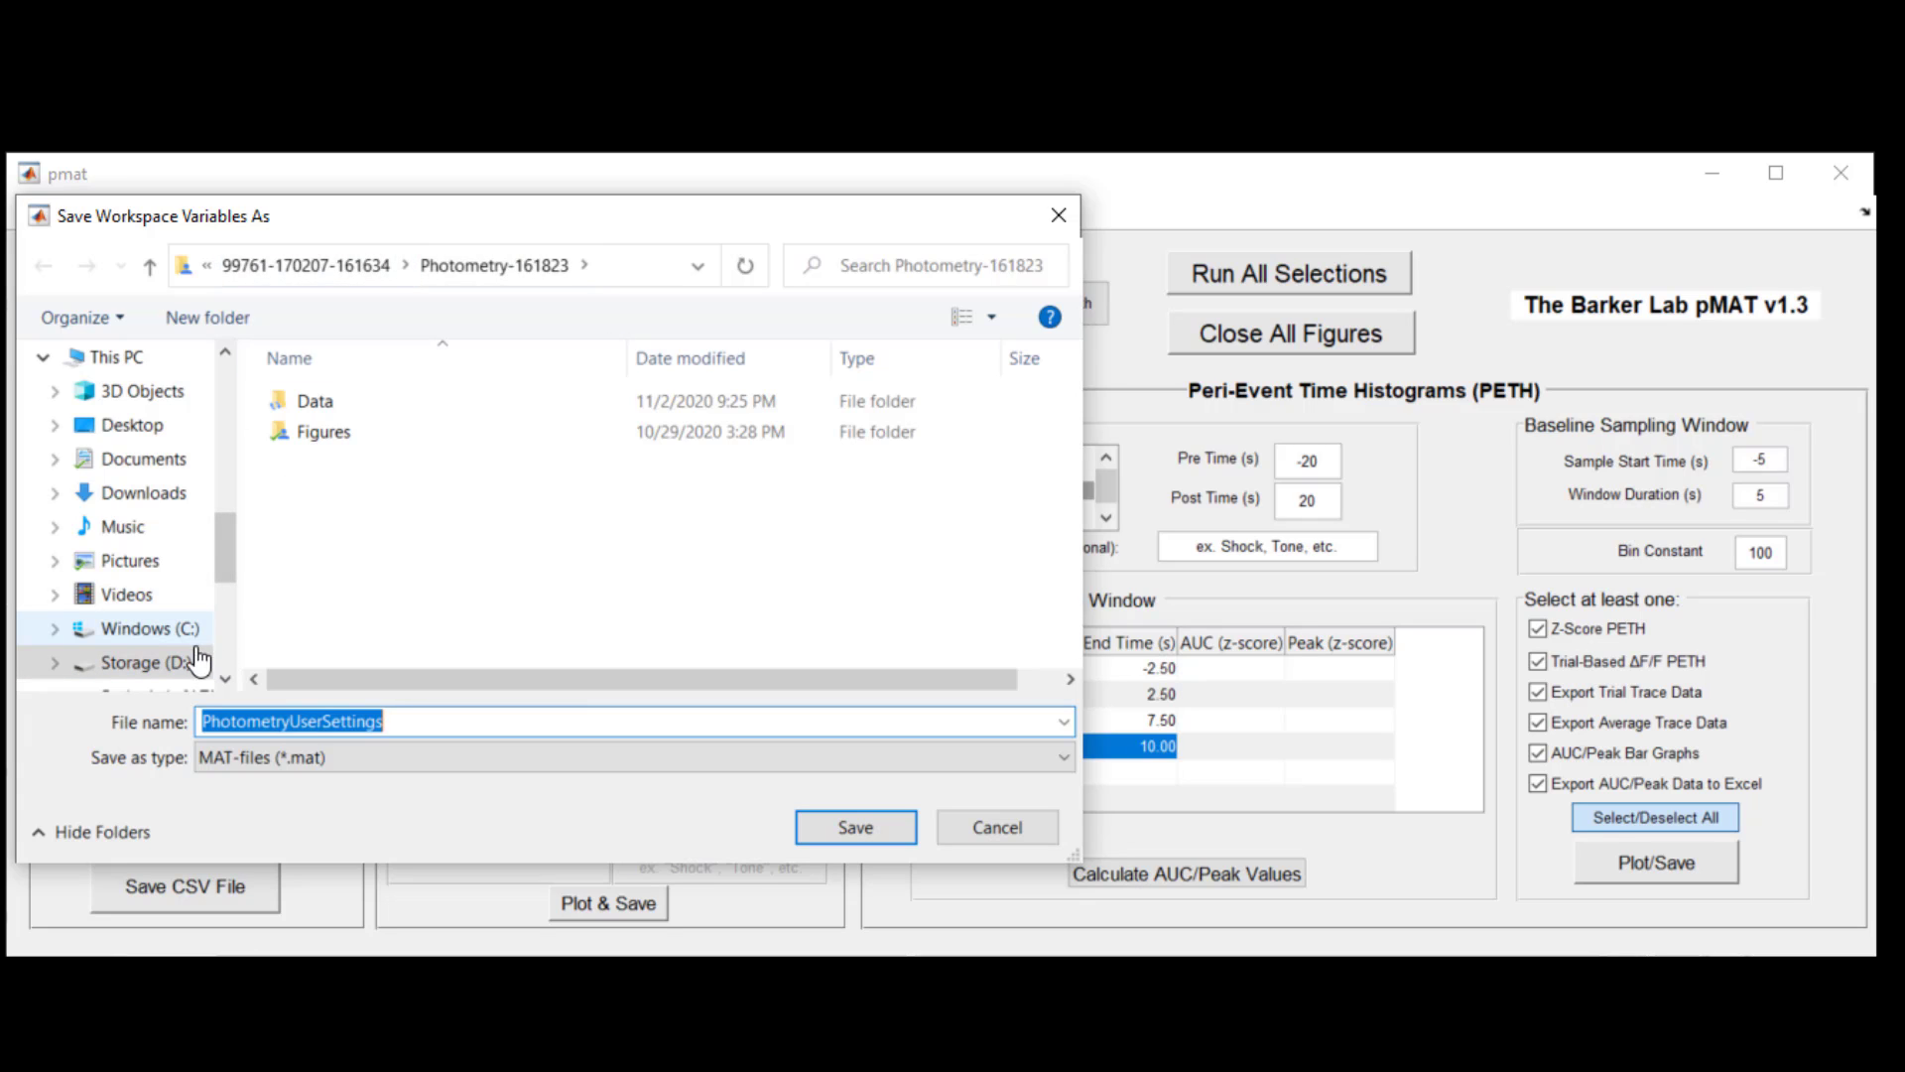
left_click(169, 627)
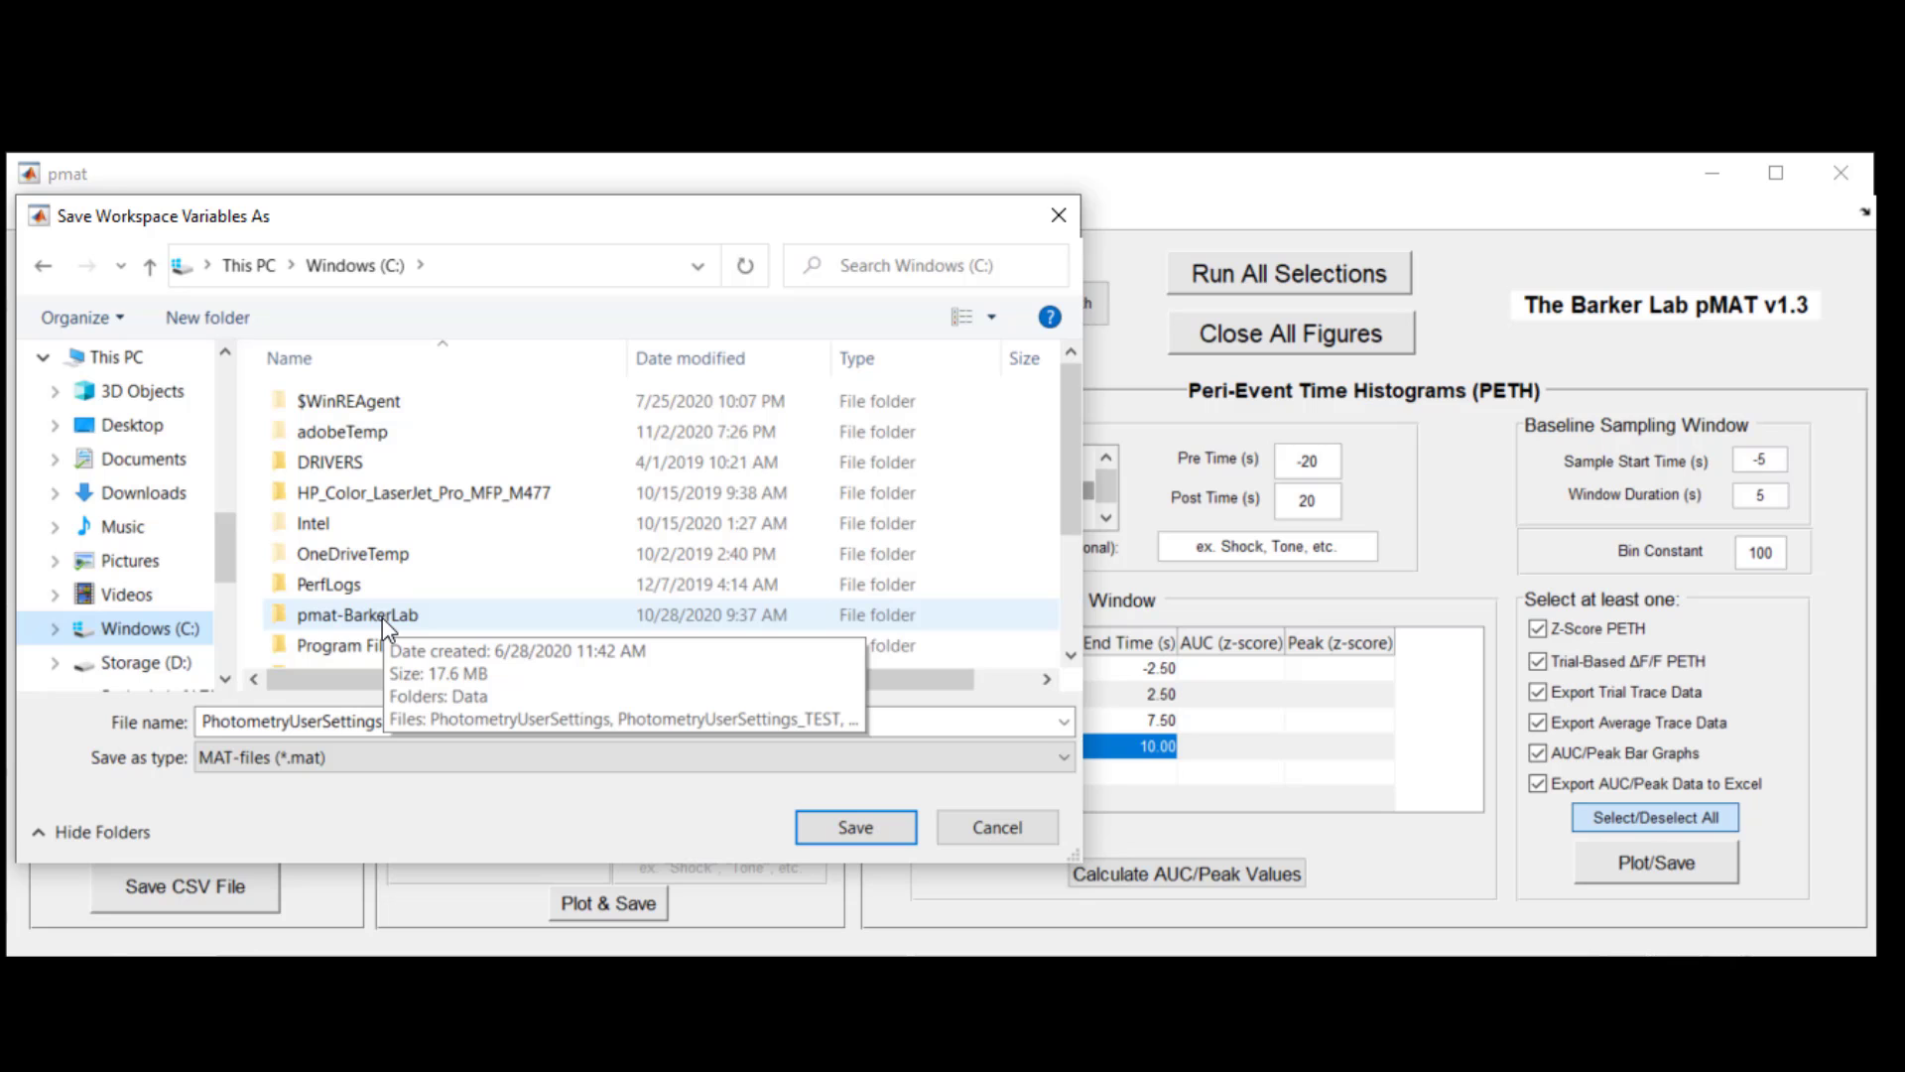
double_click(383, 617)
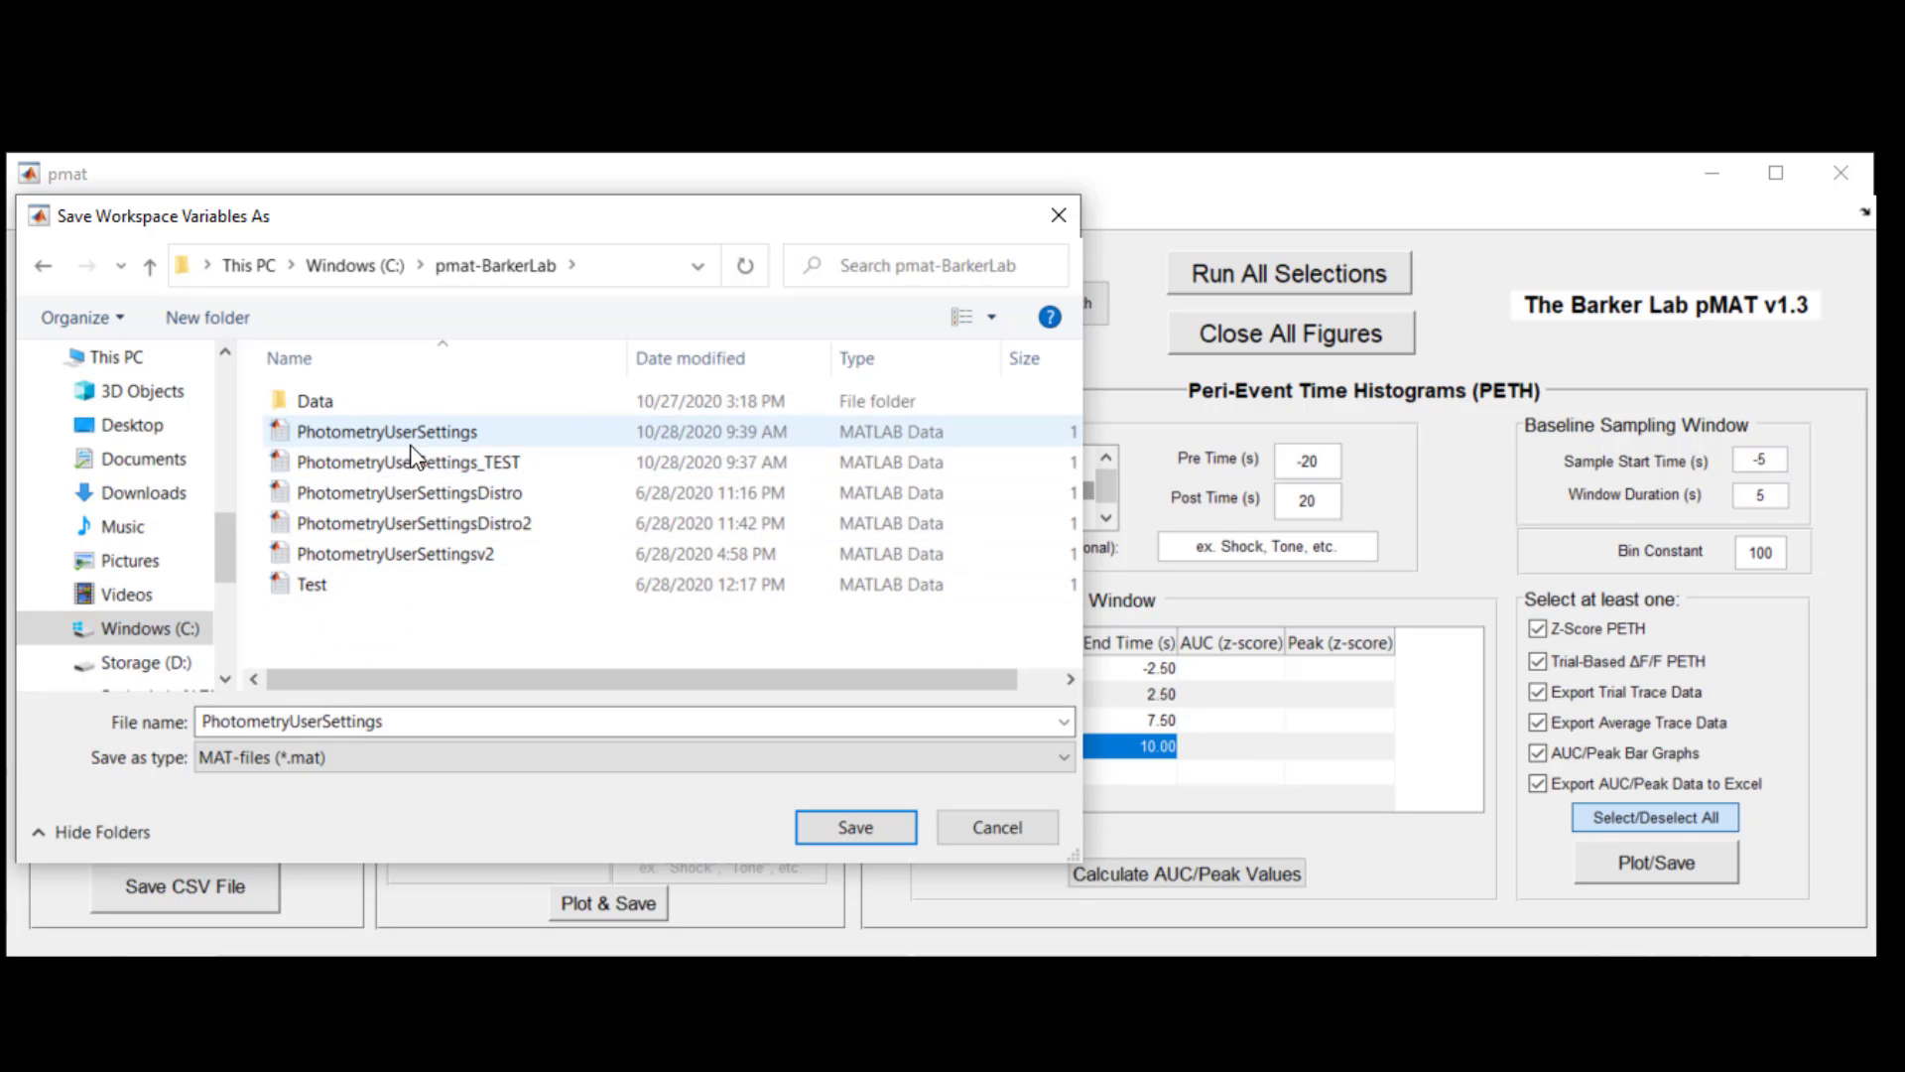
double_click(444, 723)
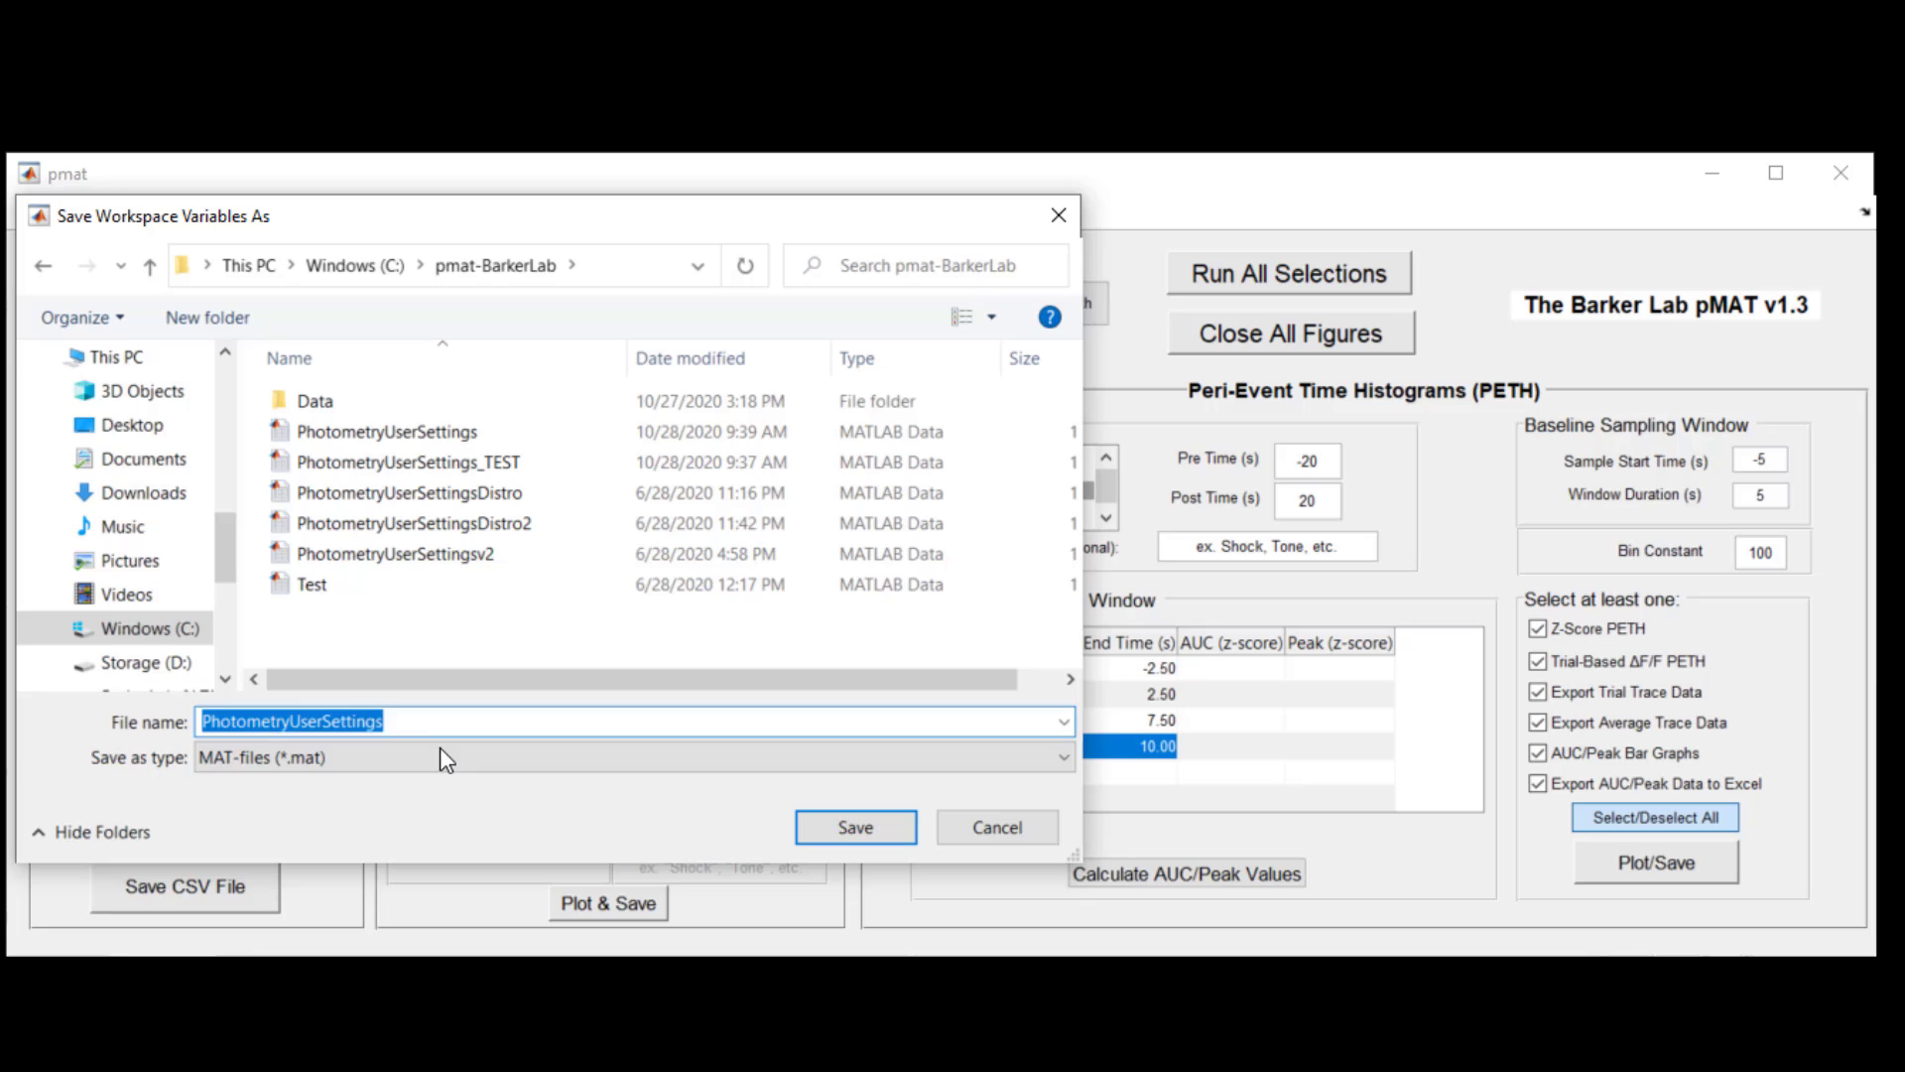
left_click(441, 722)
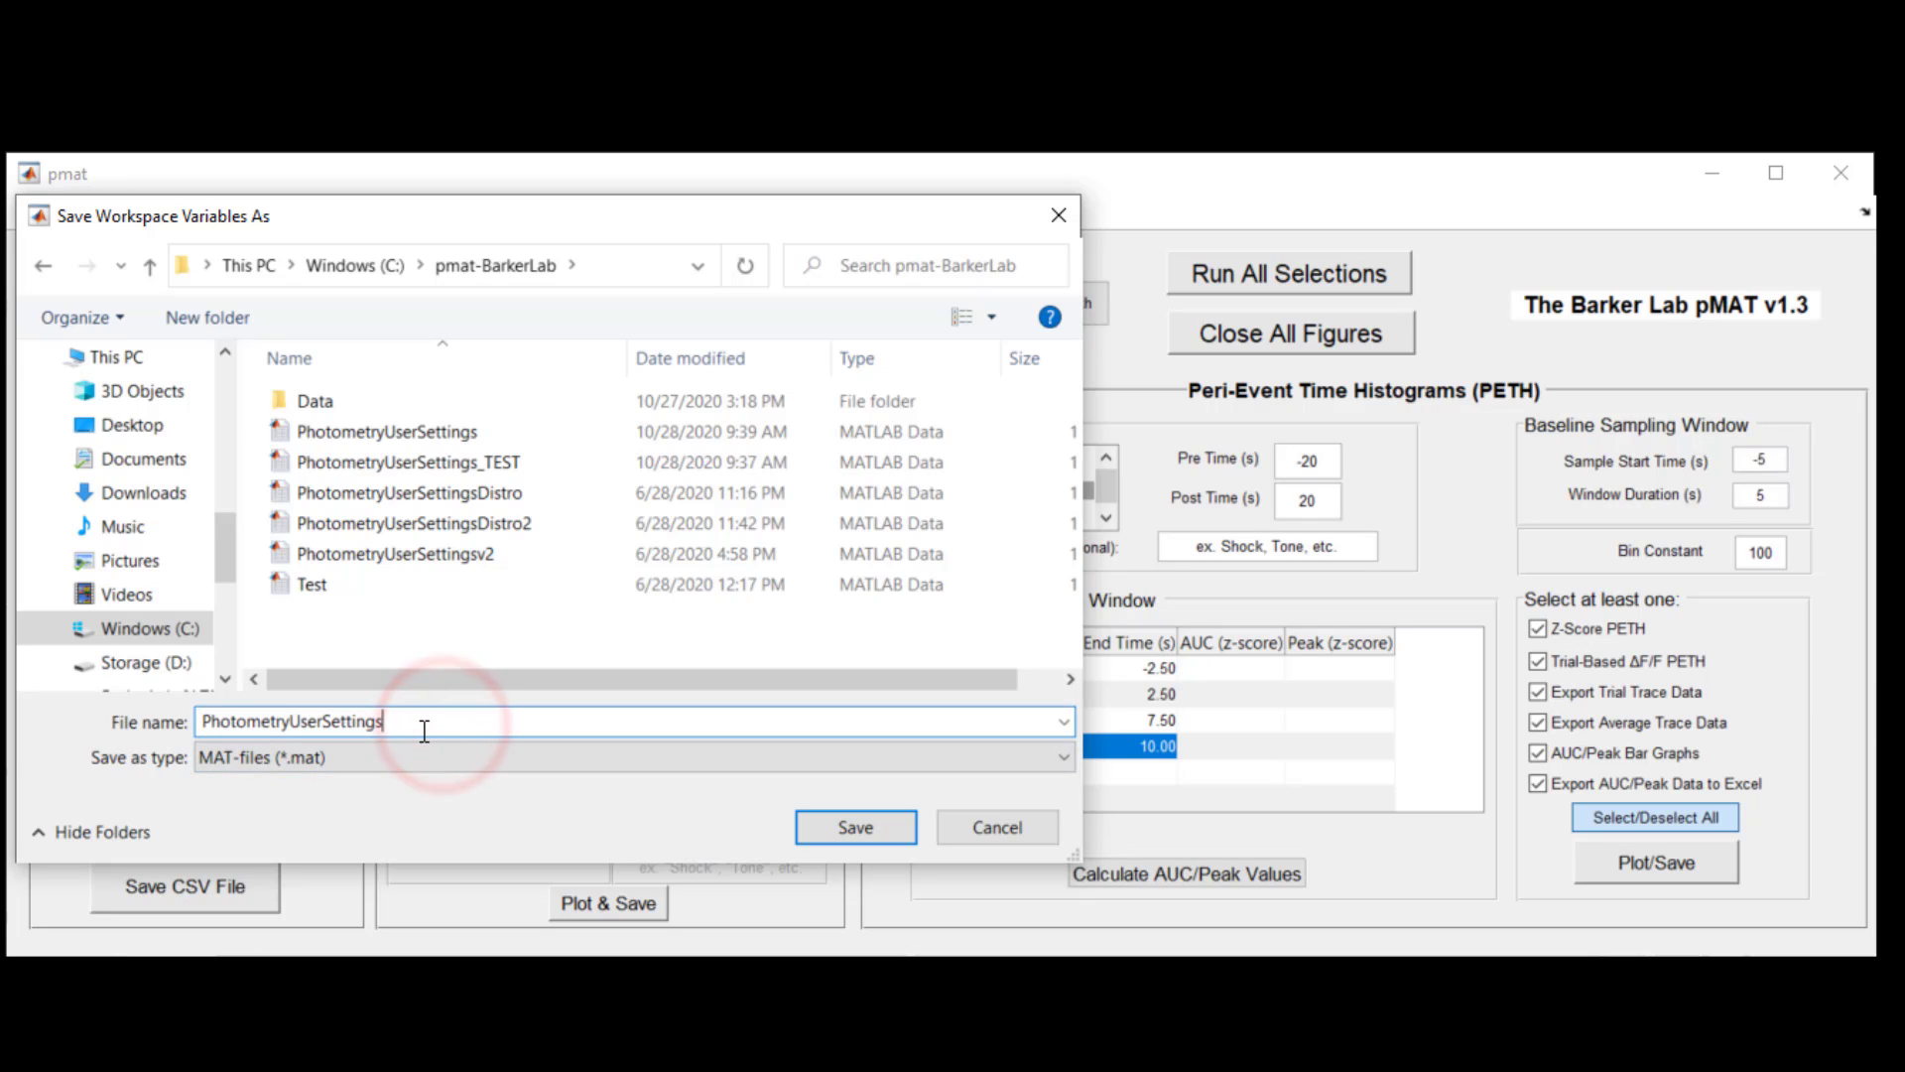
left_click_drag(424, 732, 181, 728)
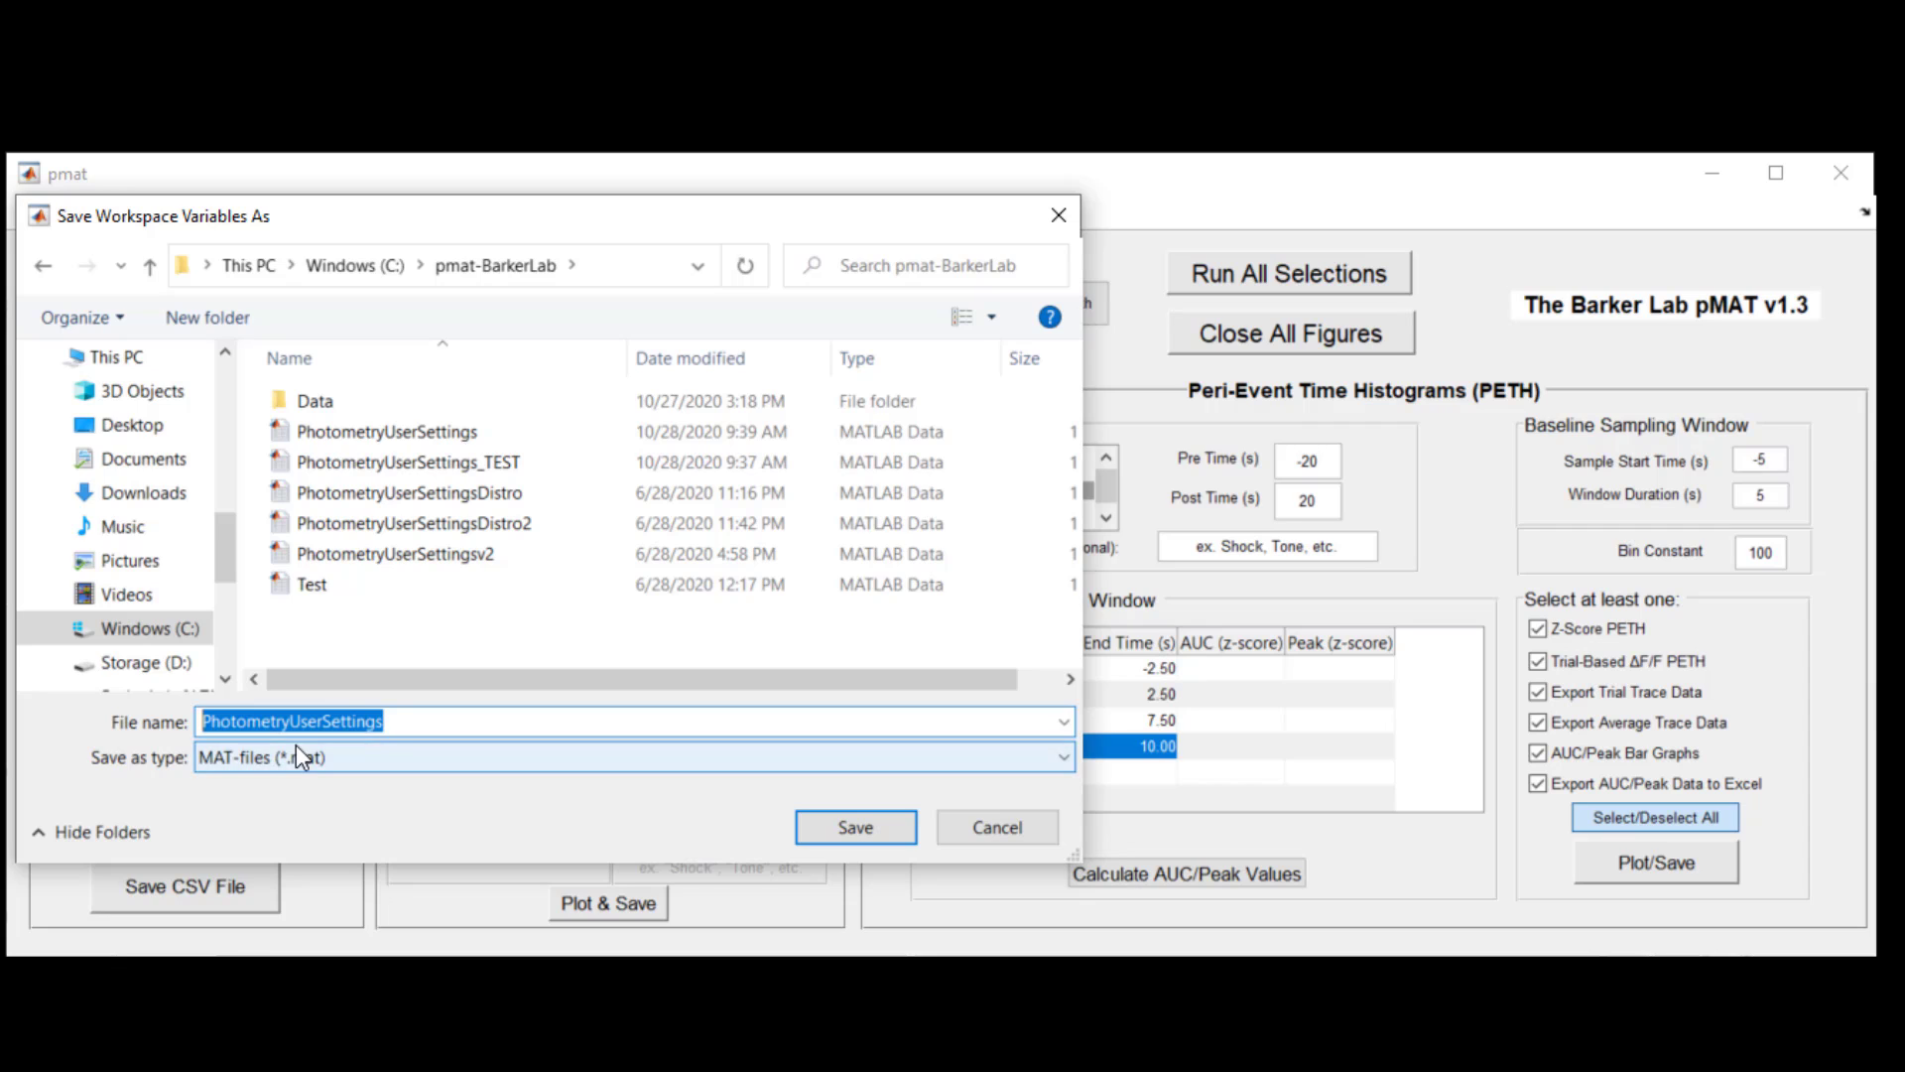
type("HelloWor")
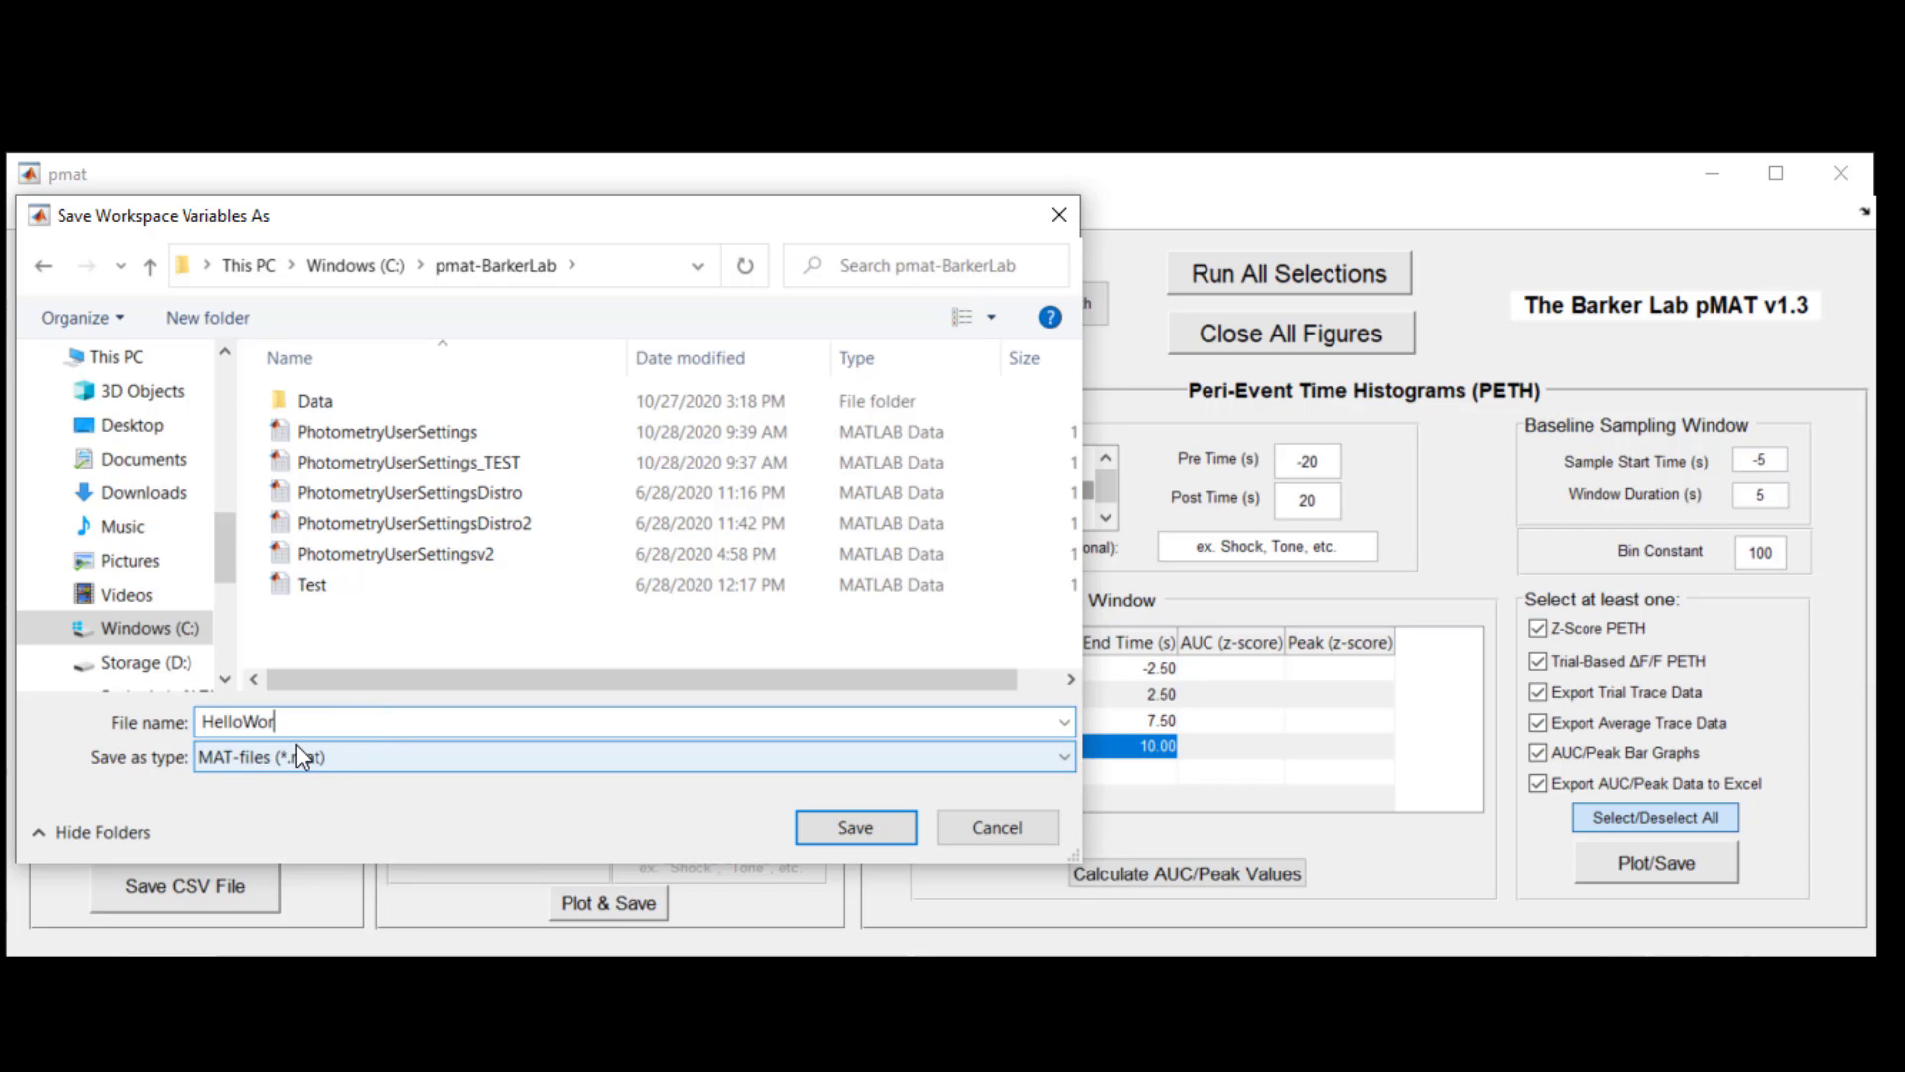
type("ldExperiment")
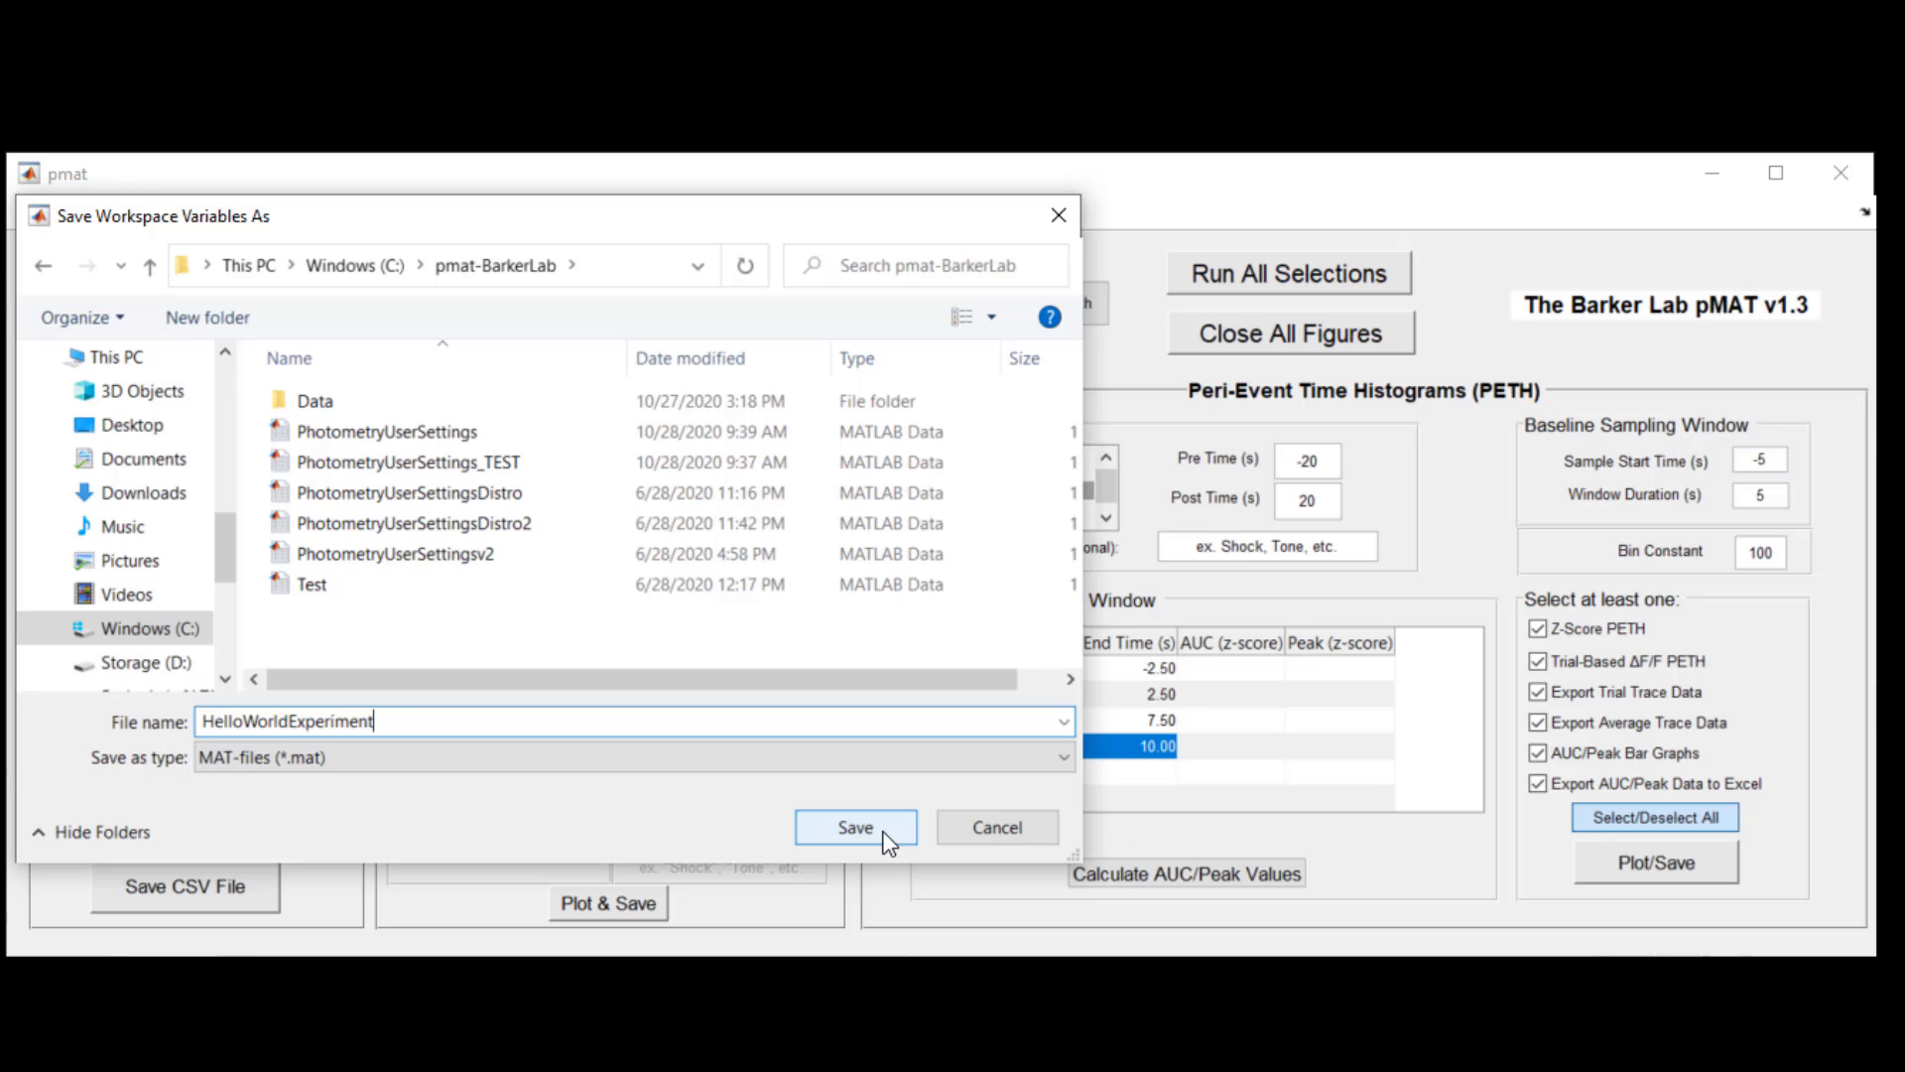
left_click(884, 837)
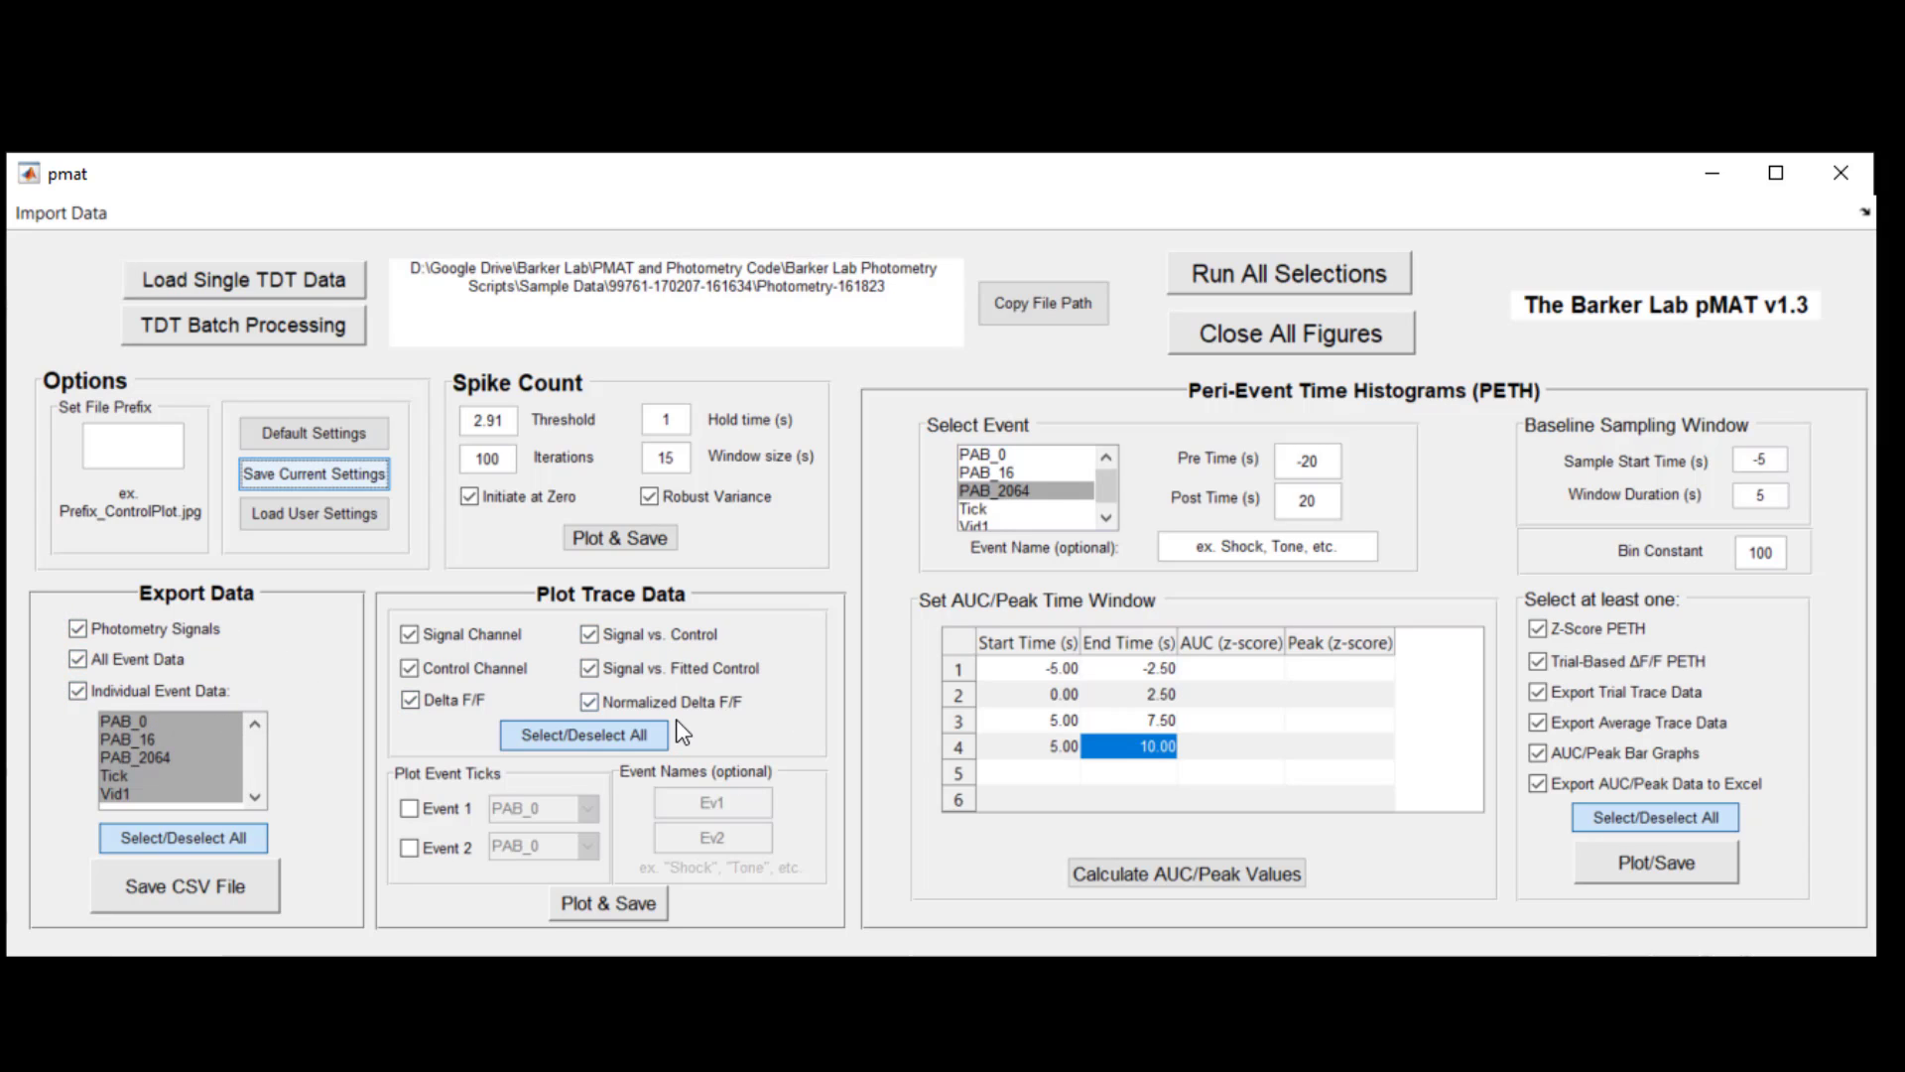
Step: Restore the default settings and load the saved user settings file HelloWorldExperiment
left_click(1315, 461)
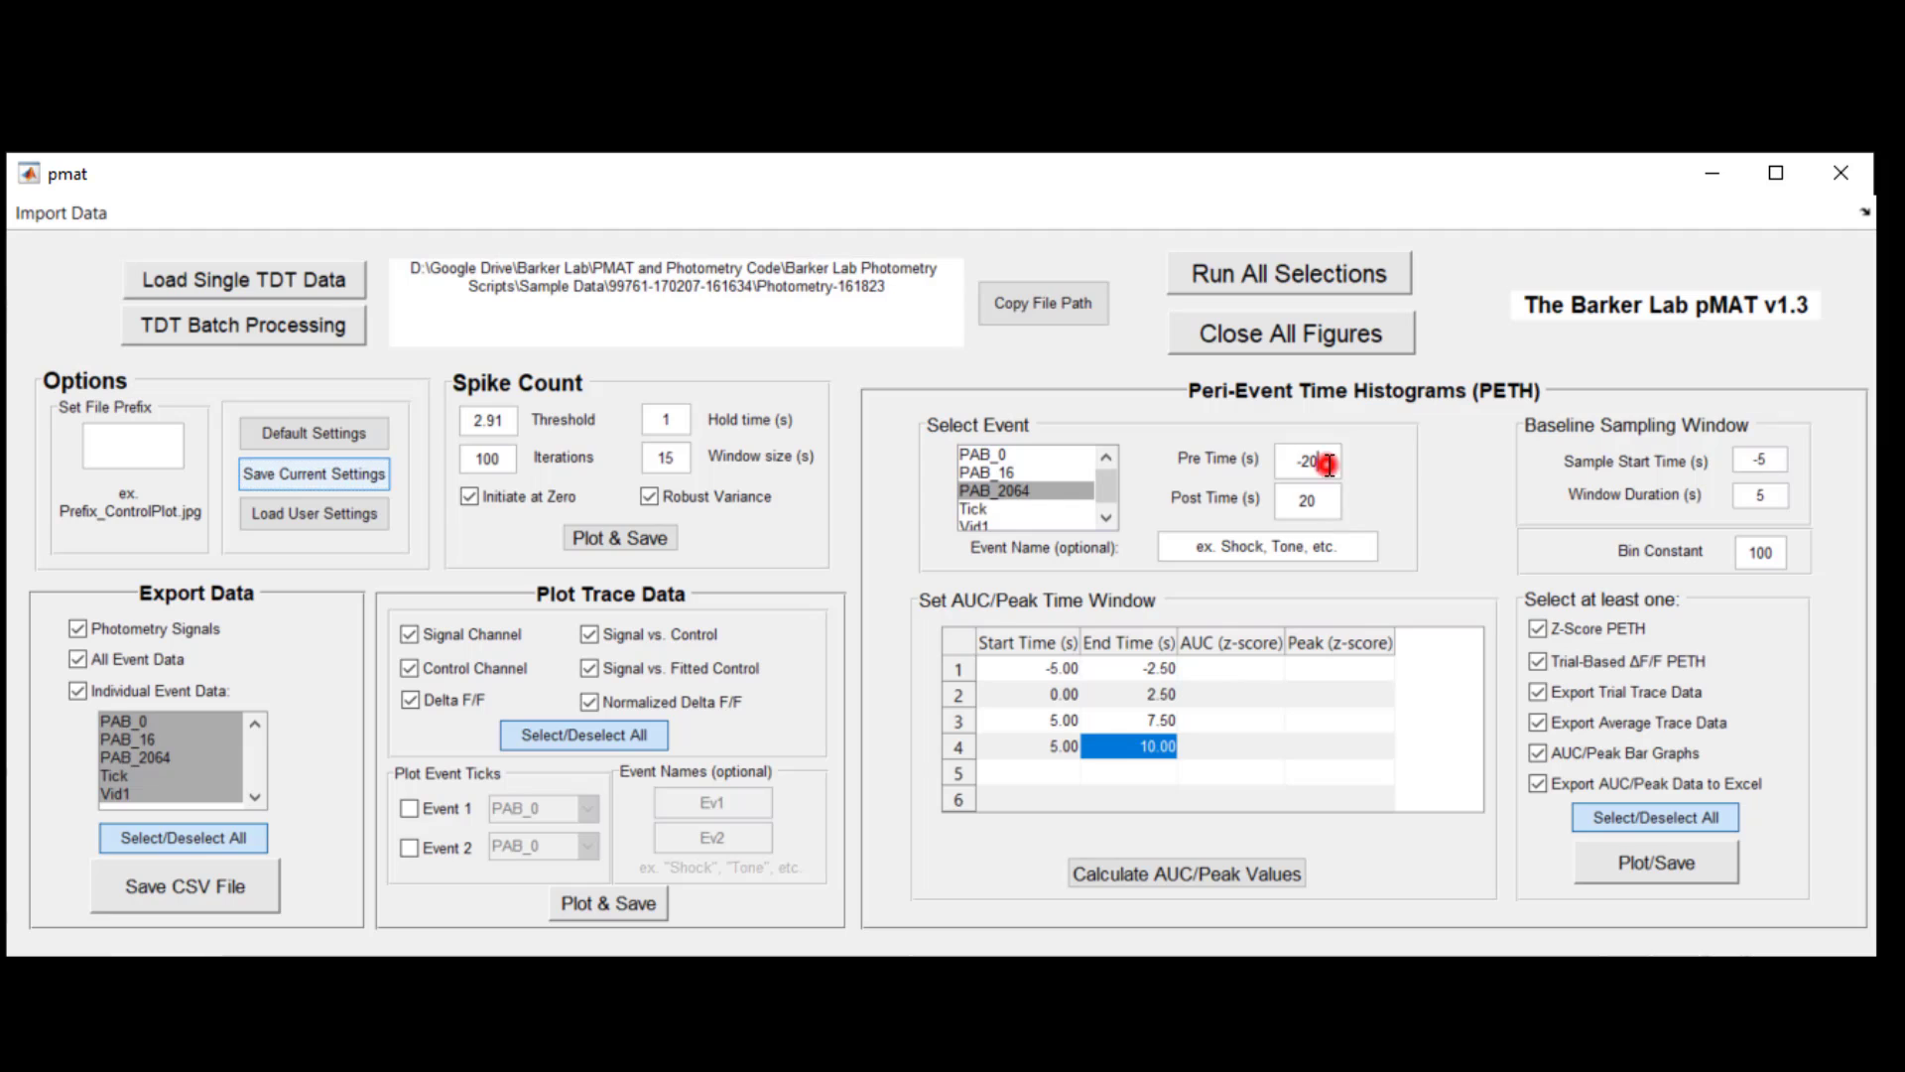
left_click(1315, 499)
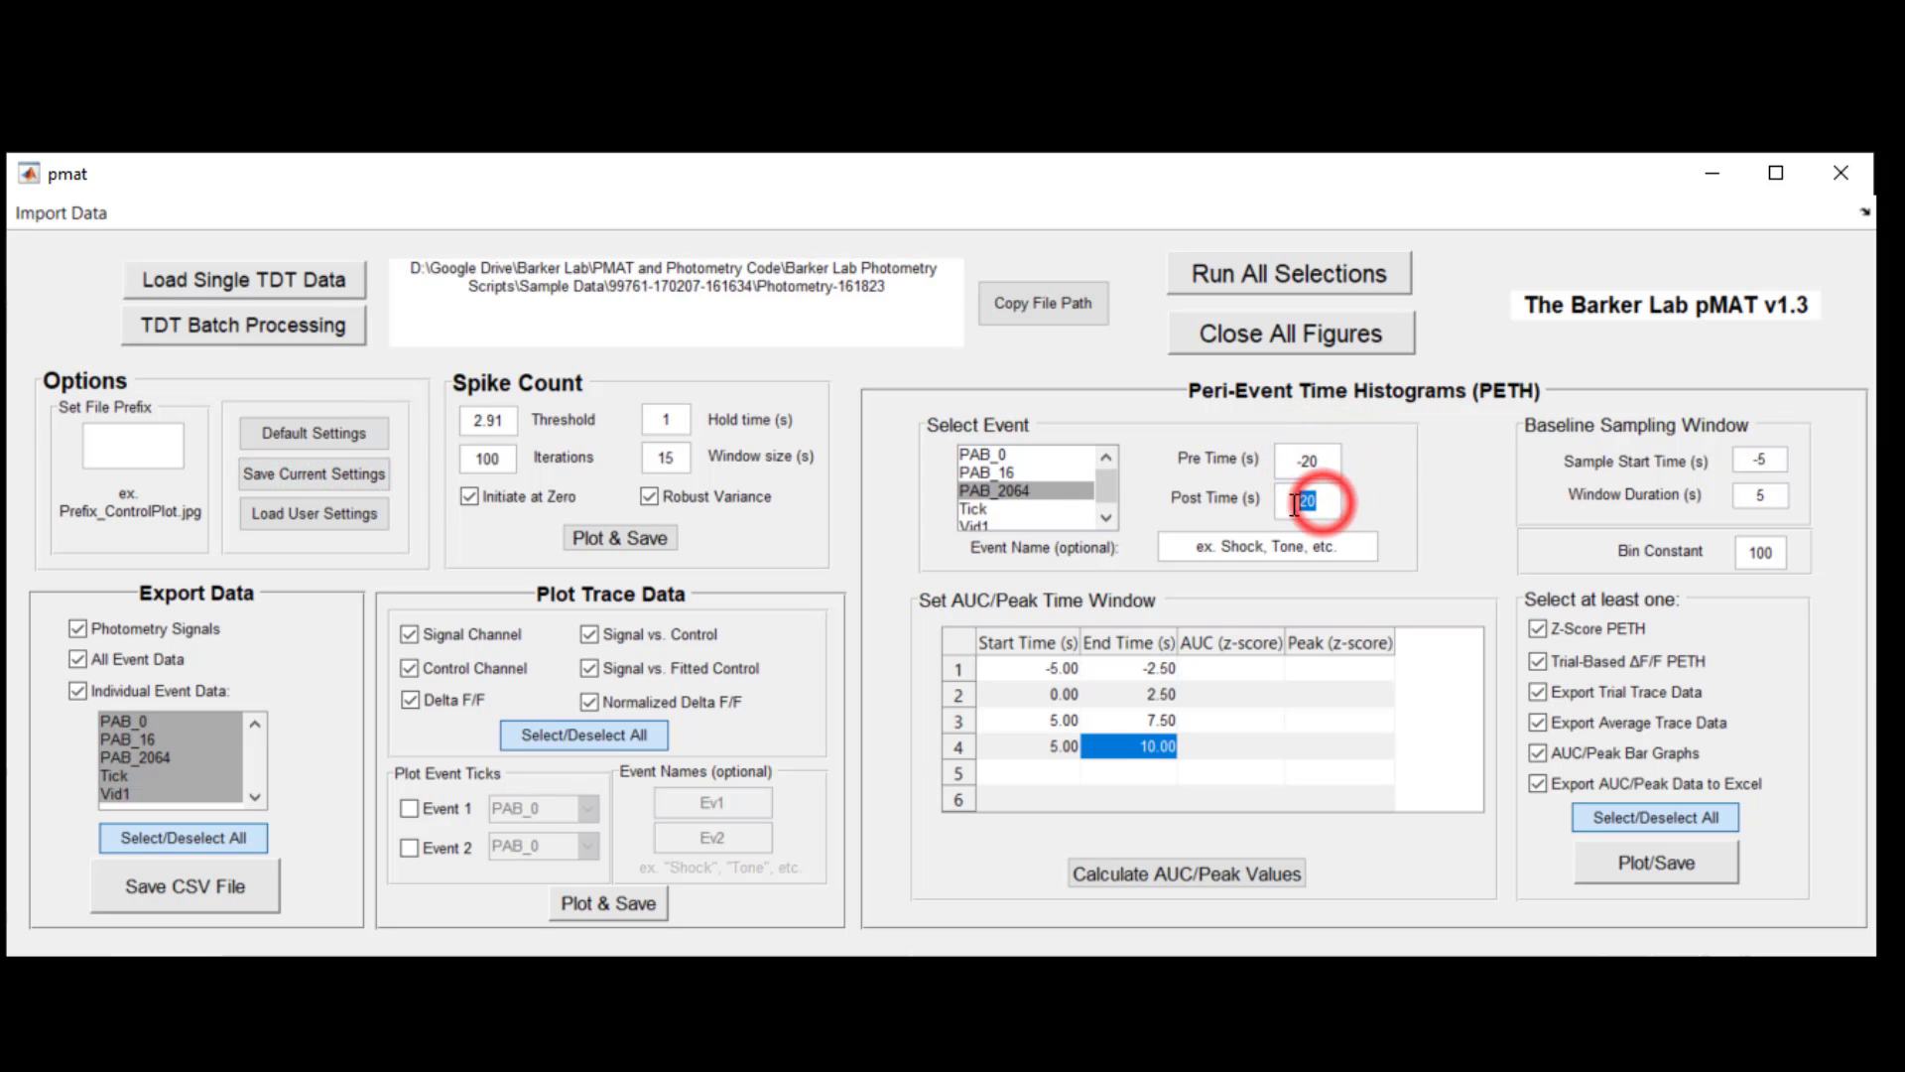
left_click(1456, 528)
left_click(365, 435)
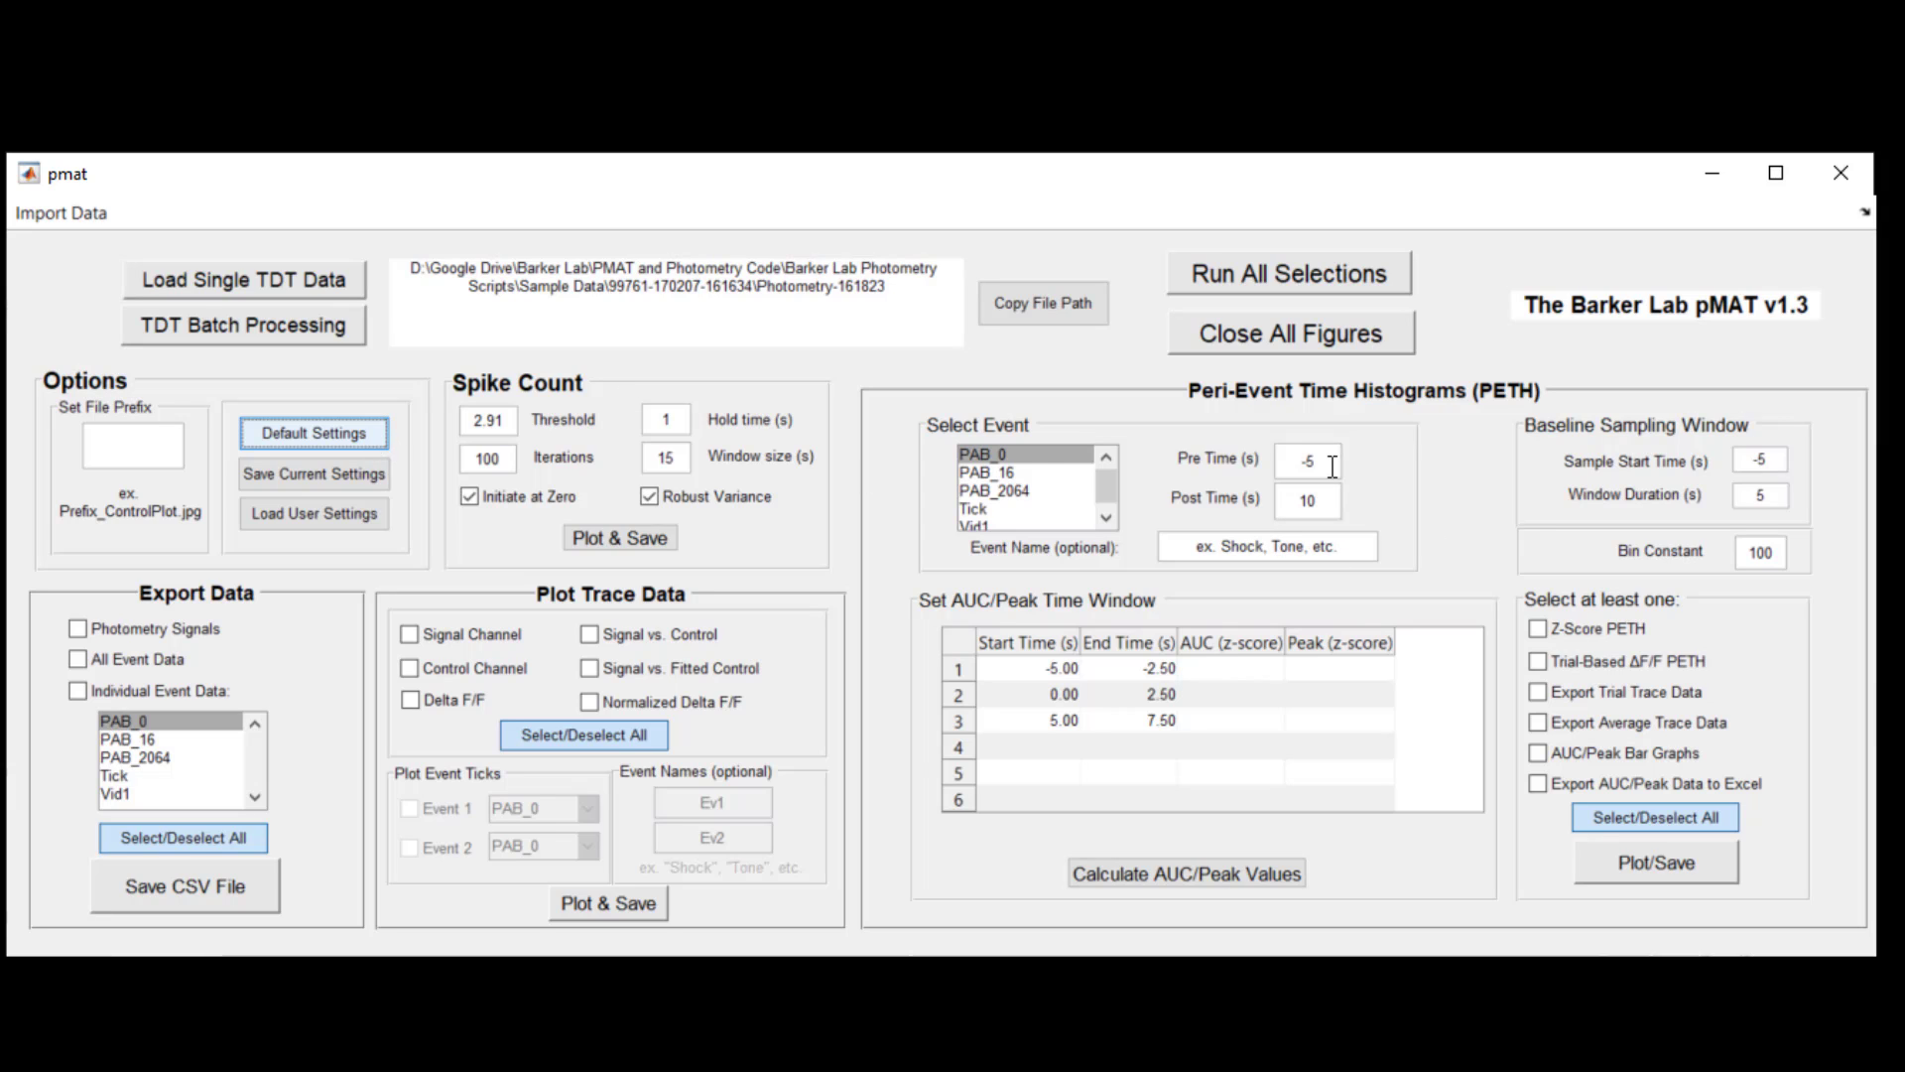
left_click(339, 522)
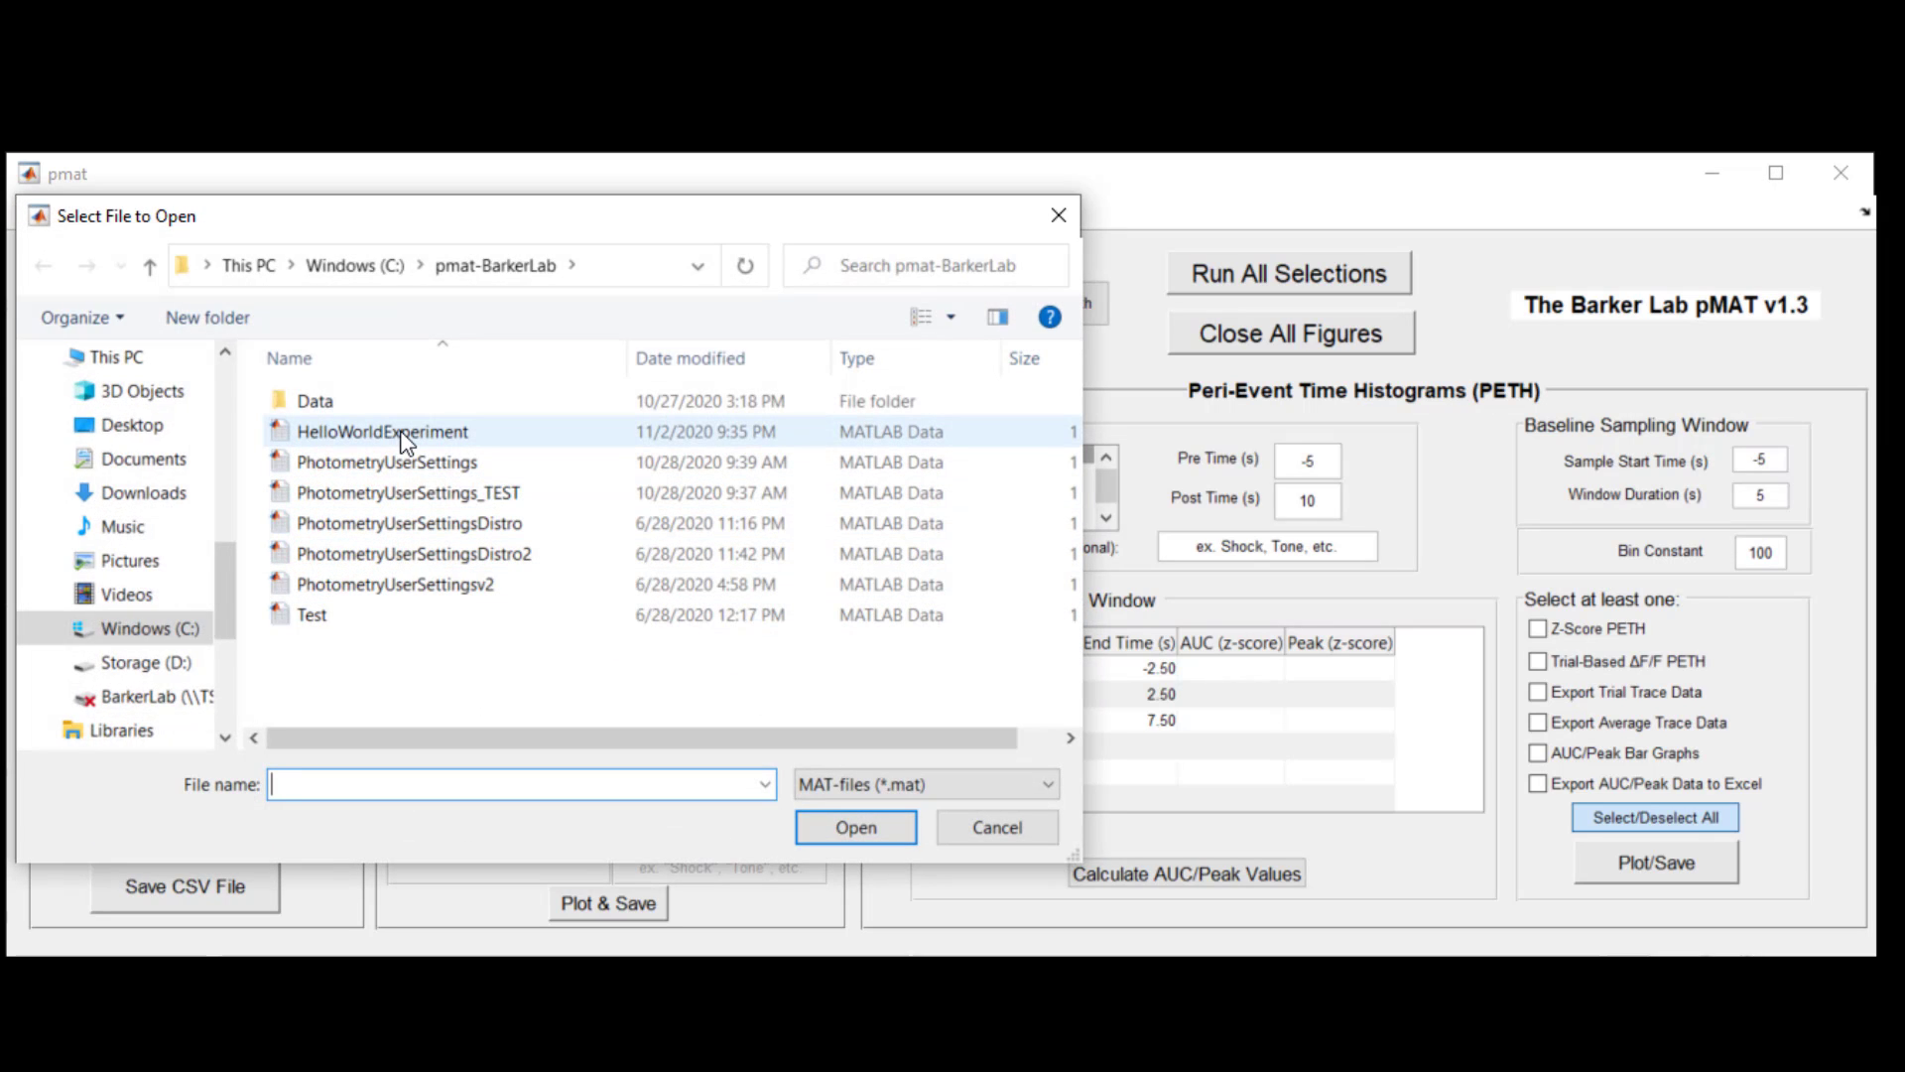
left_click(402, 433)
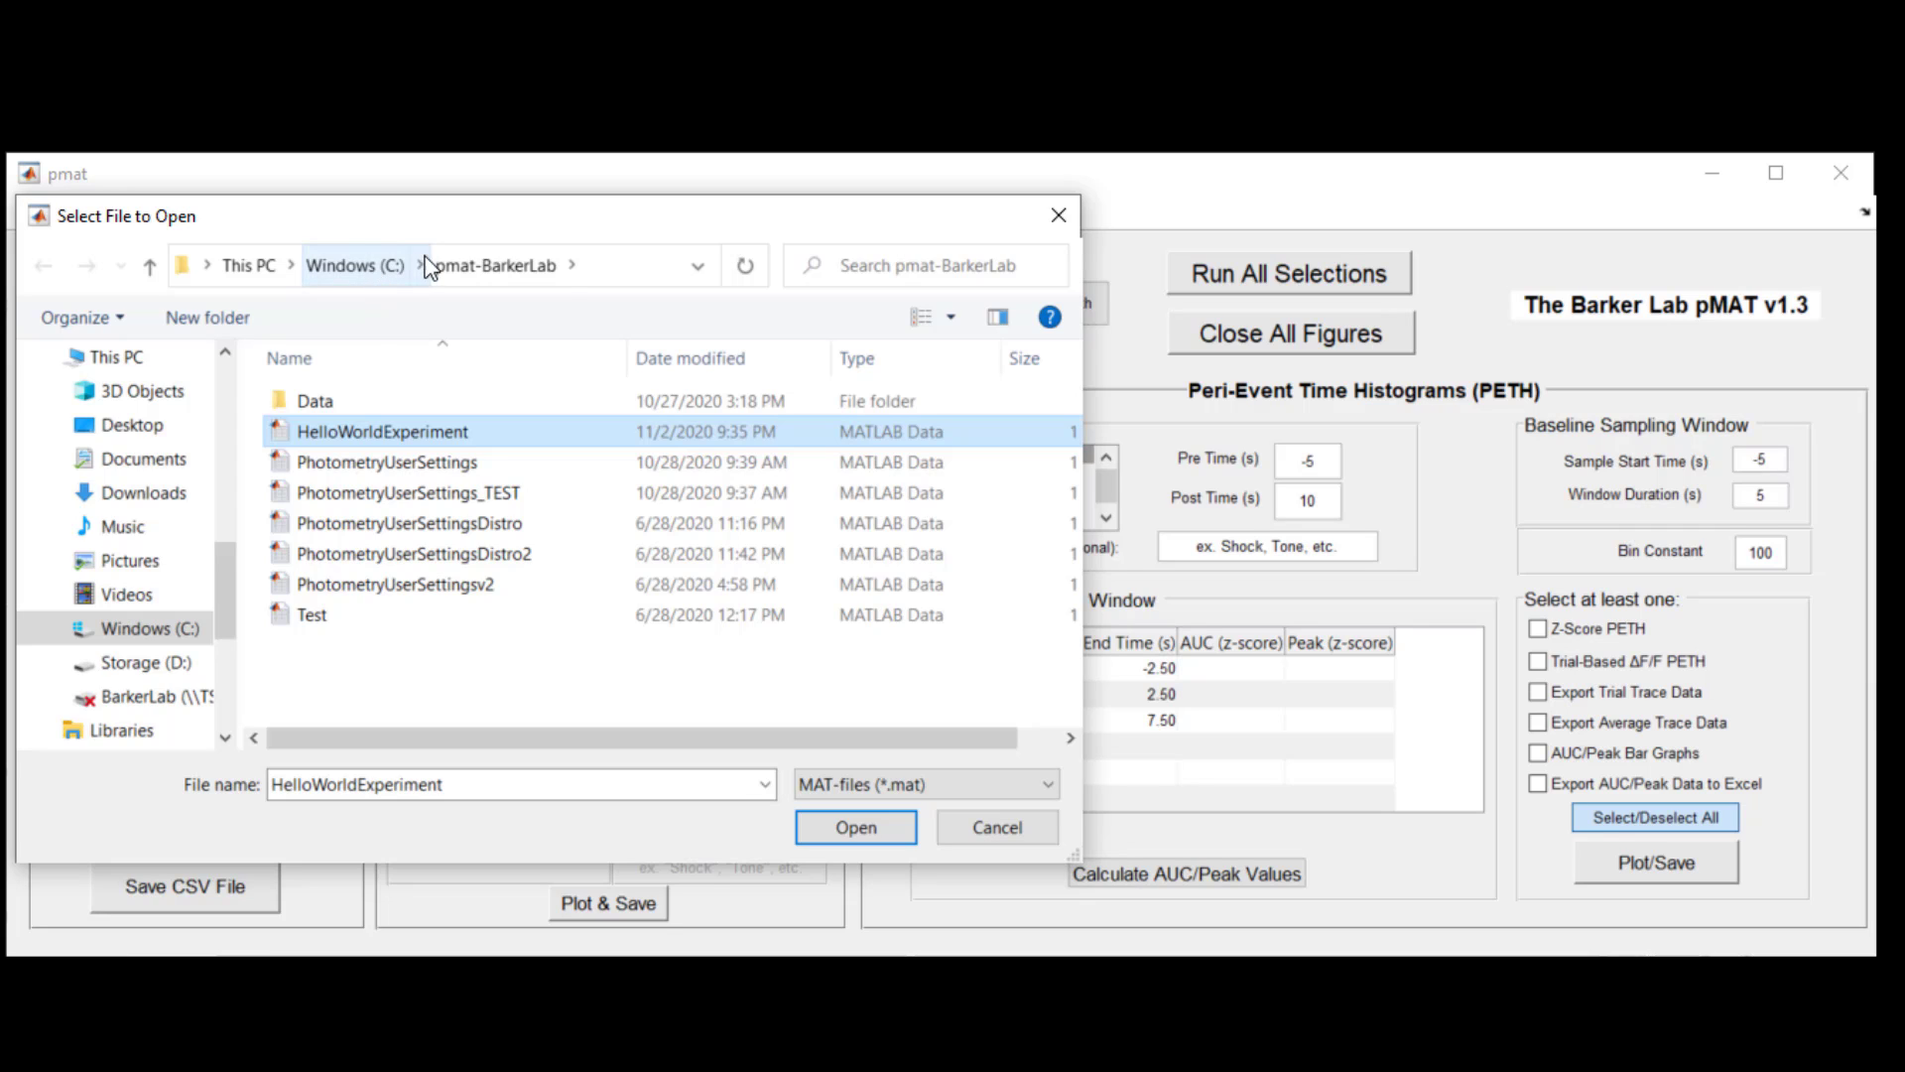
left_click(856, 828)
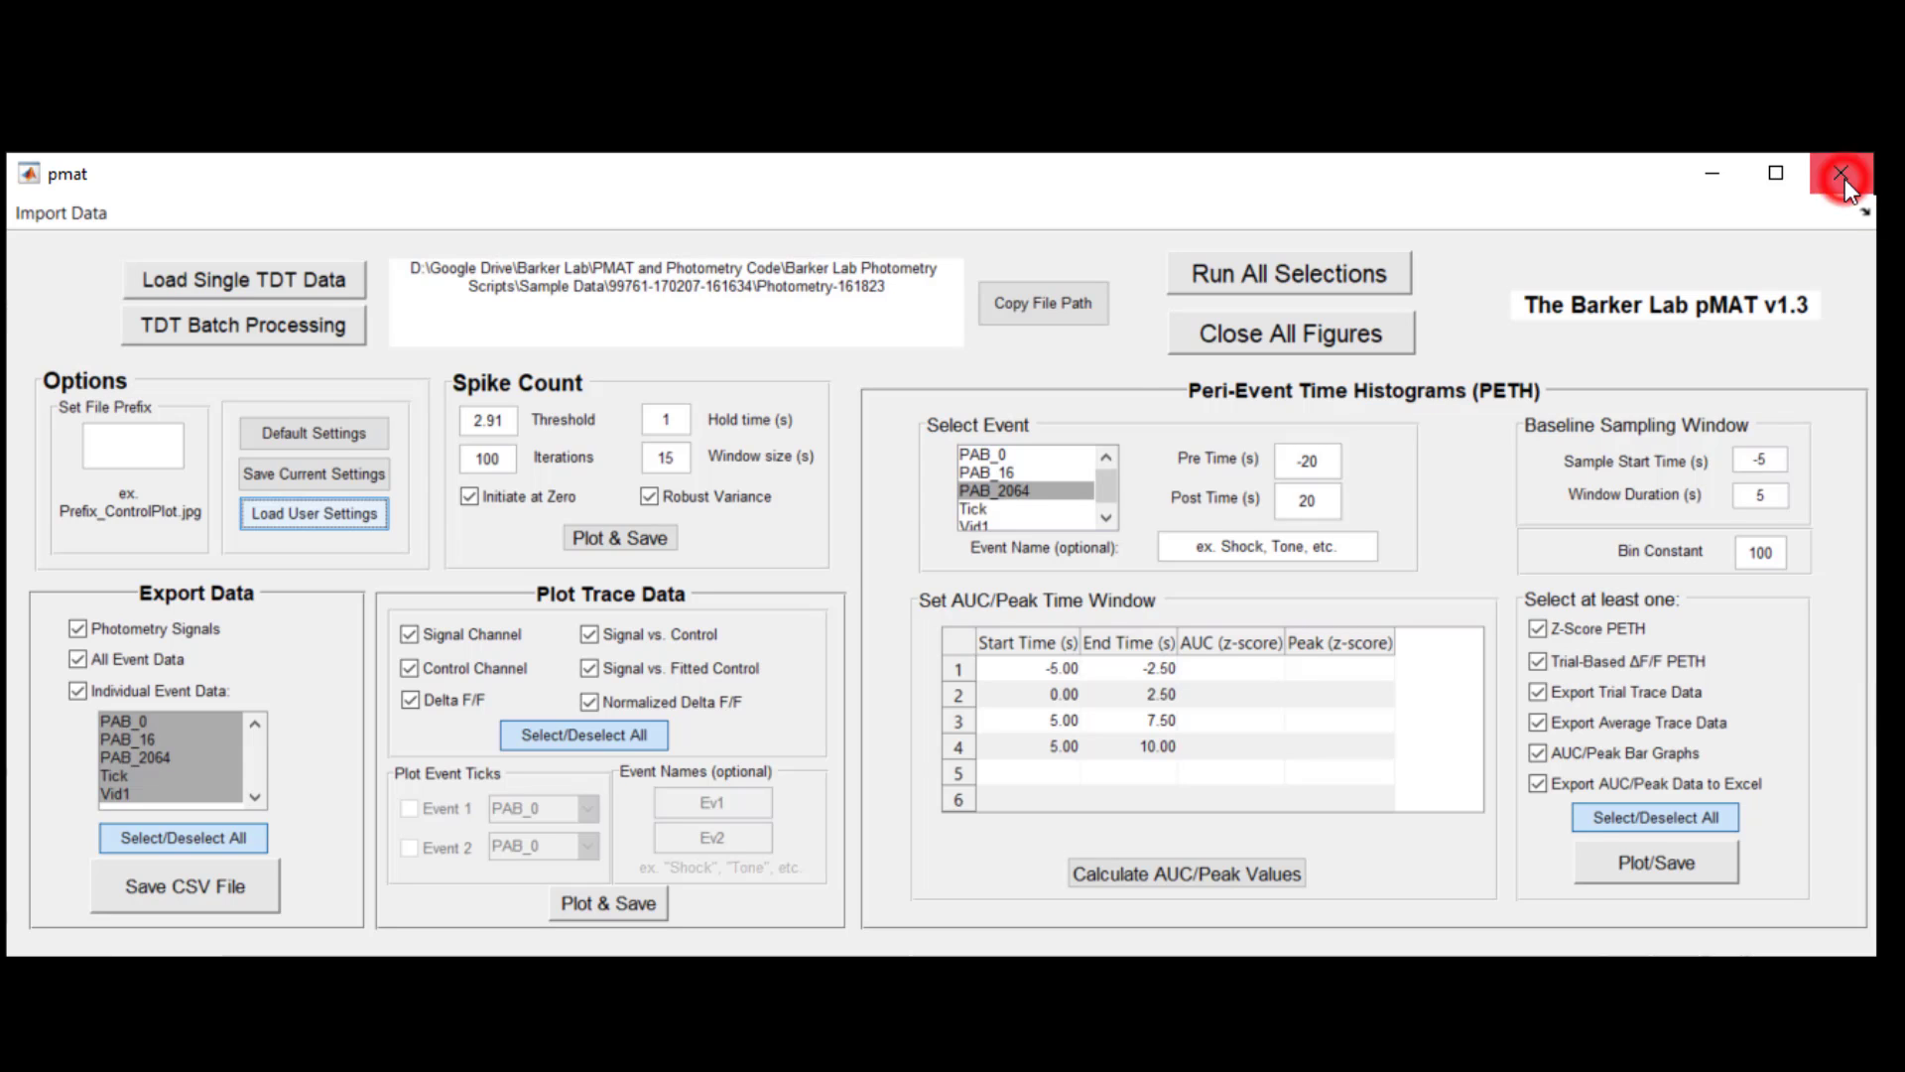
Step: Close the program and choose to save the current settings under the file name HelloWorldExperimentV2
left_click(1842, 177)
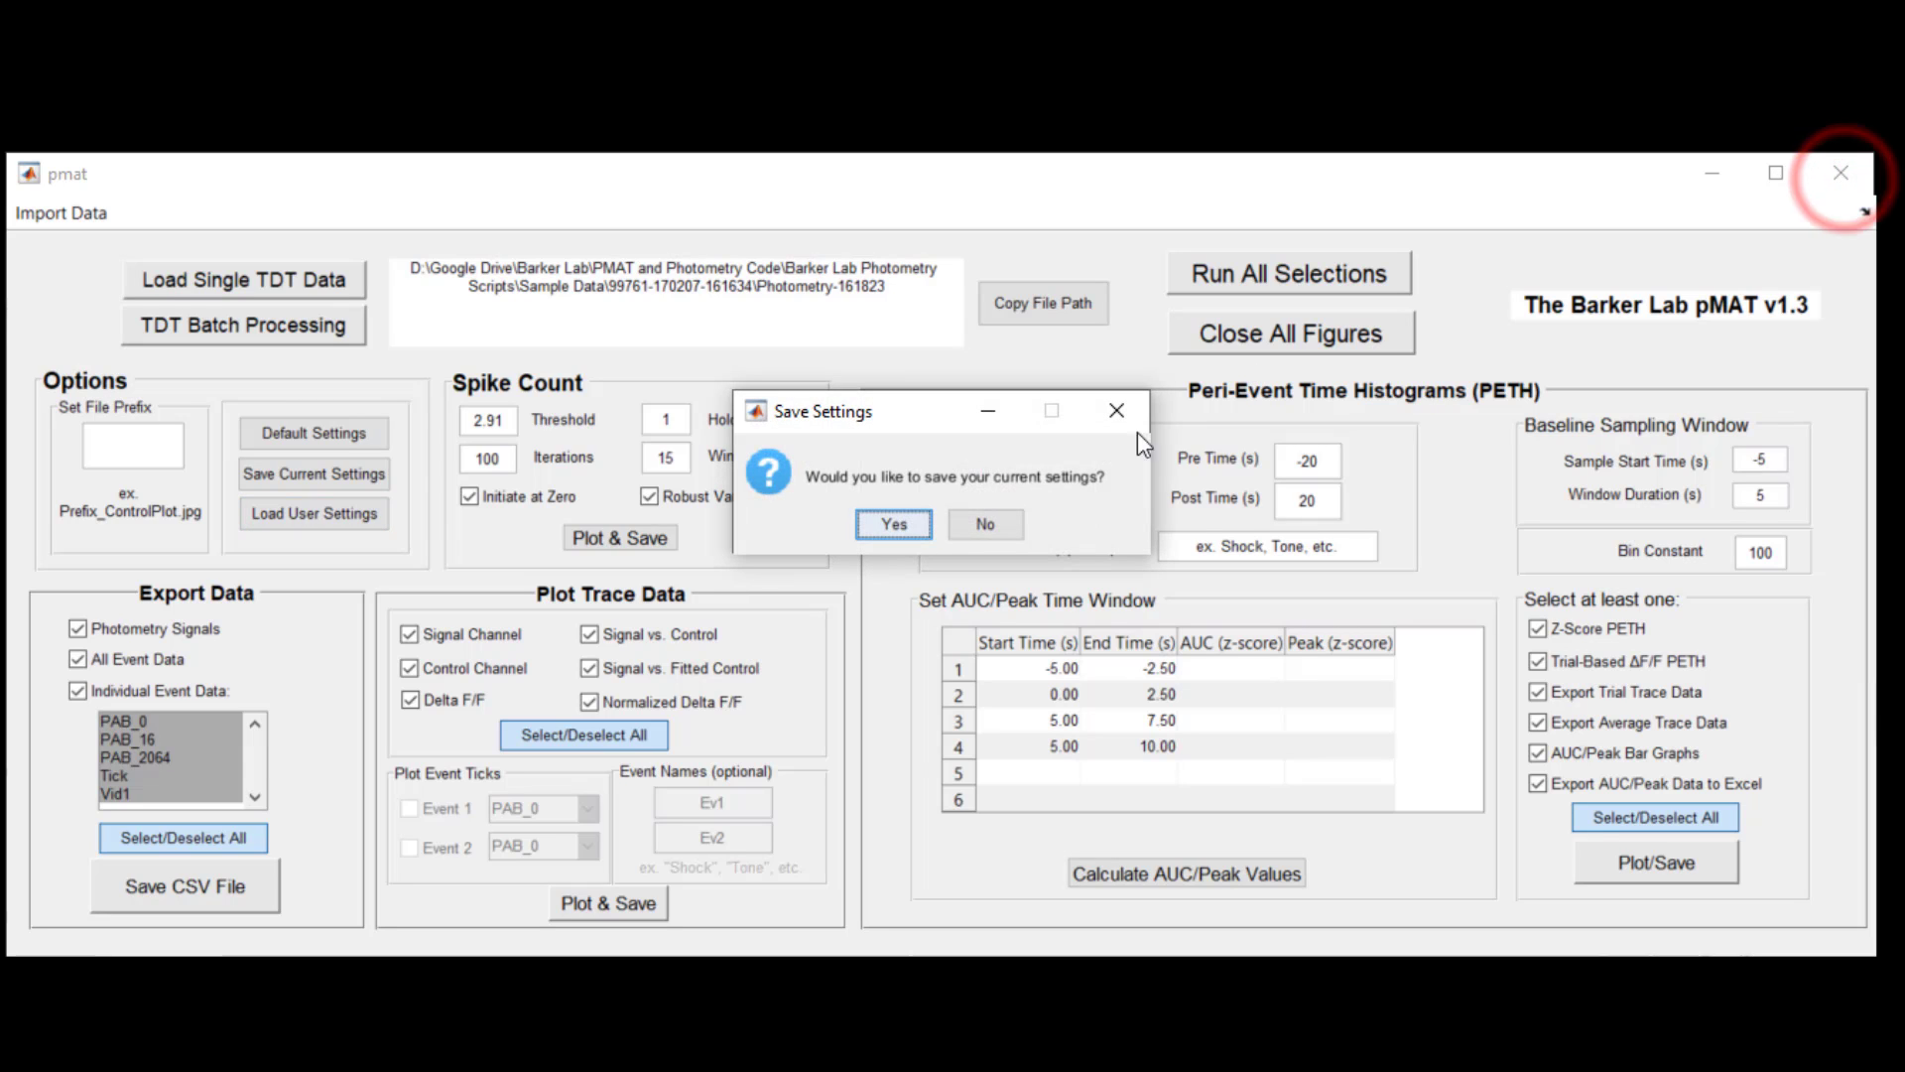
left_click(896, 526)
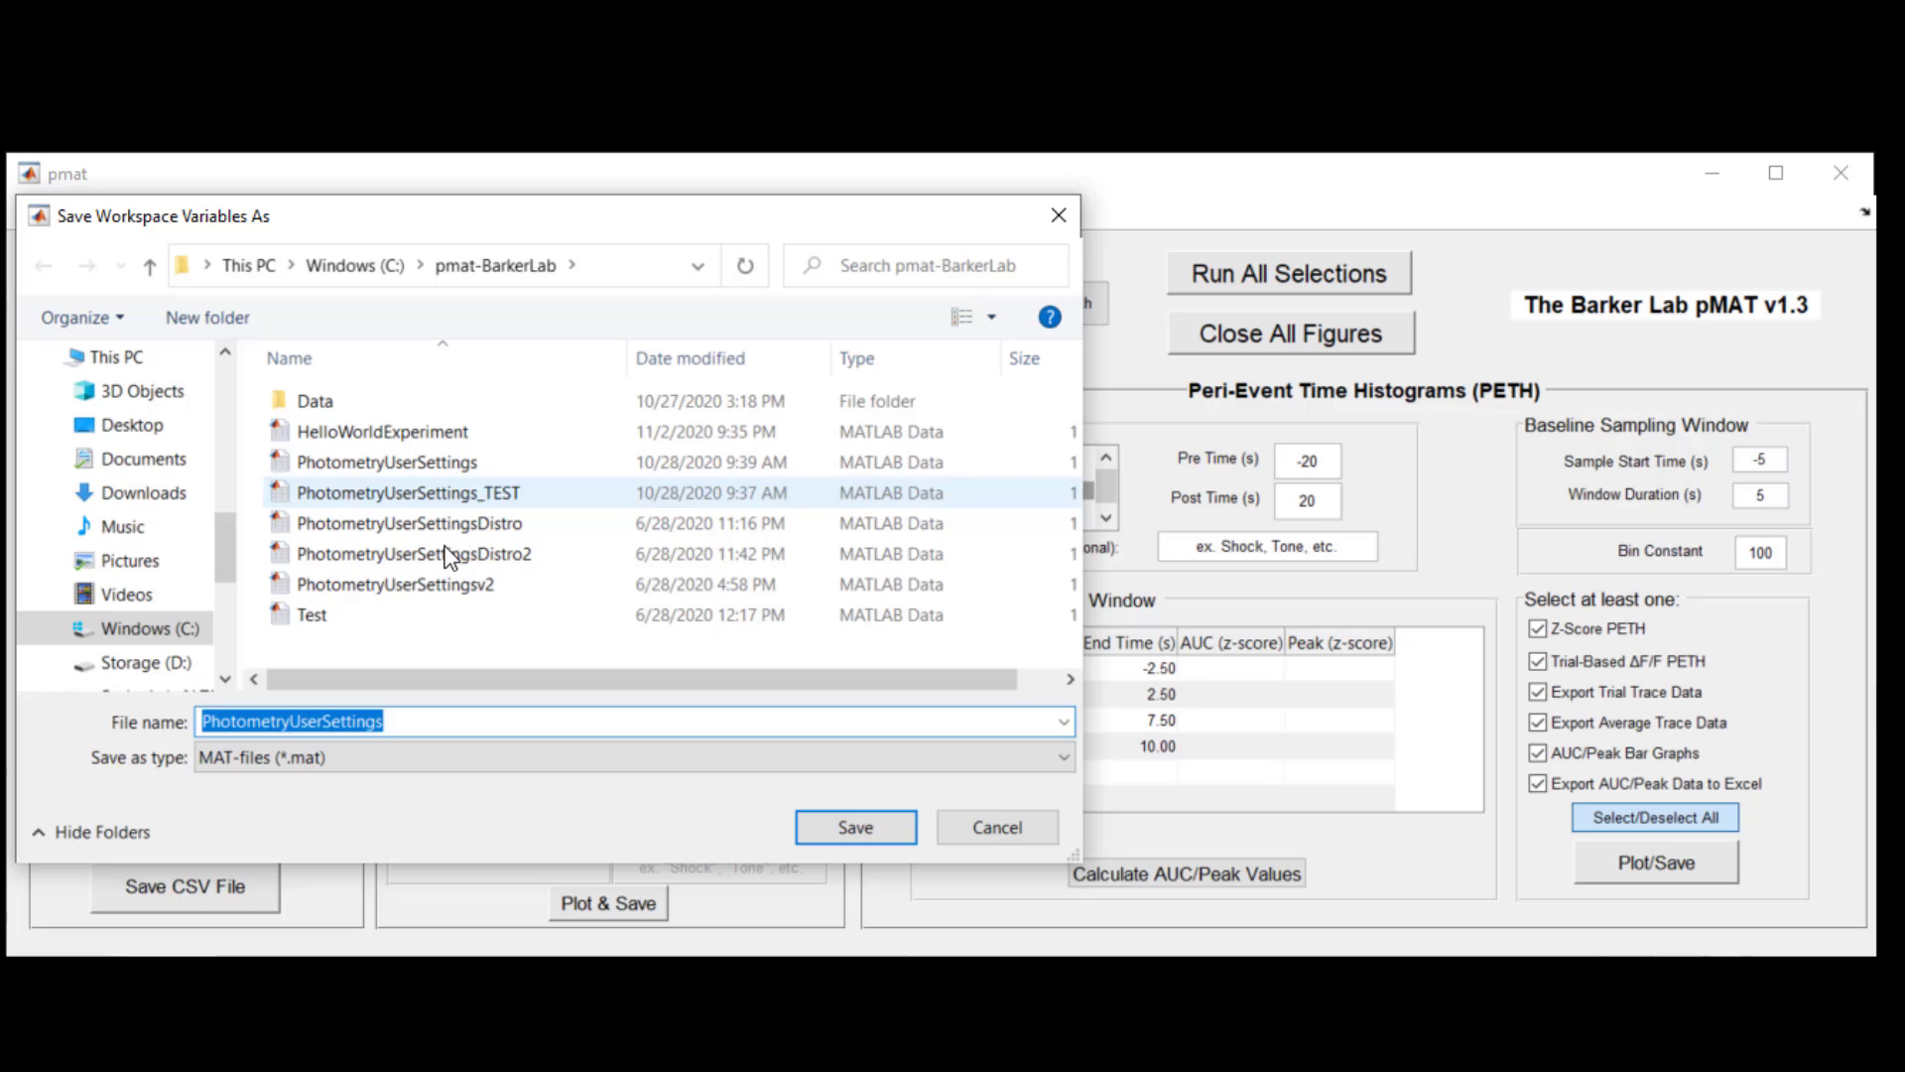
left_click(385, 432)
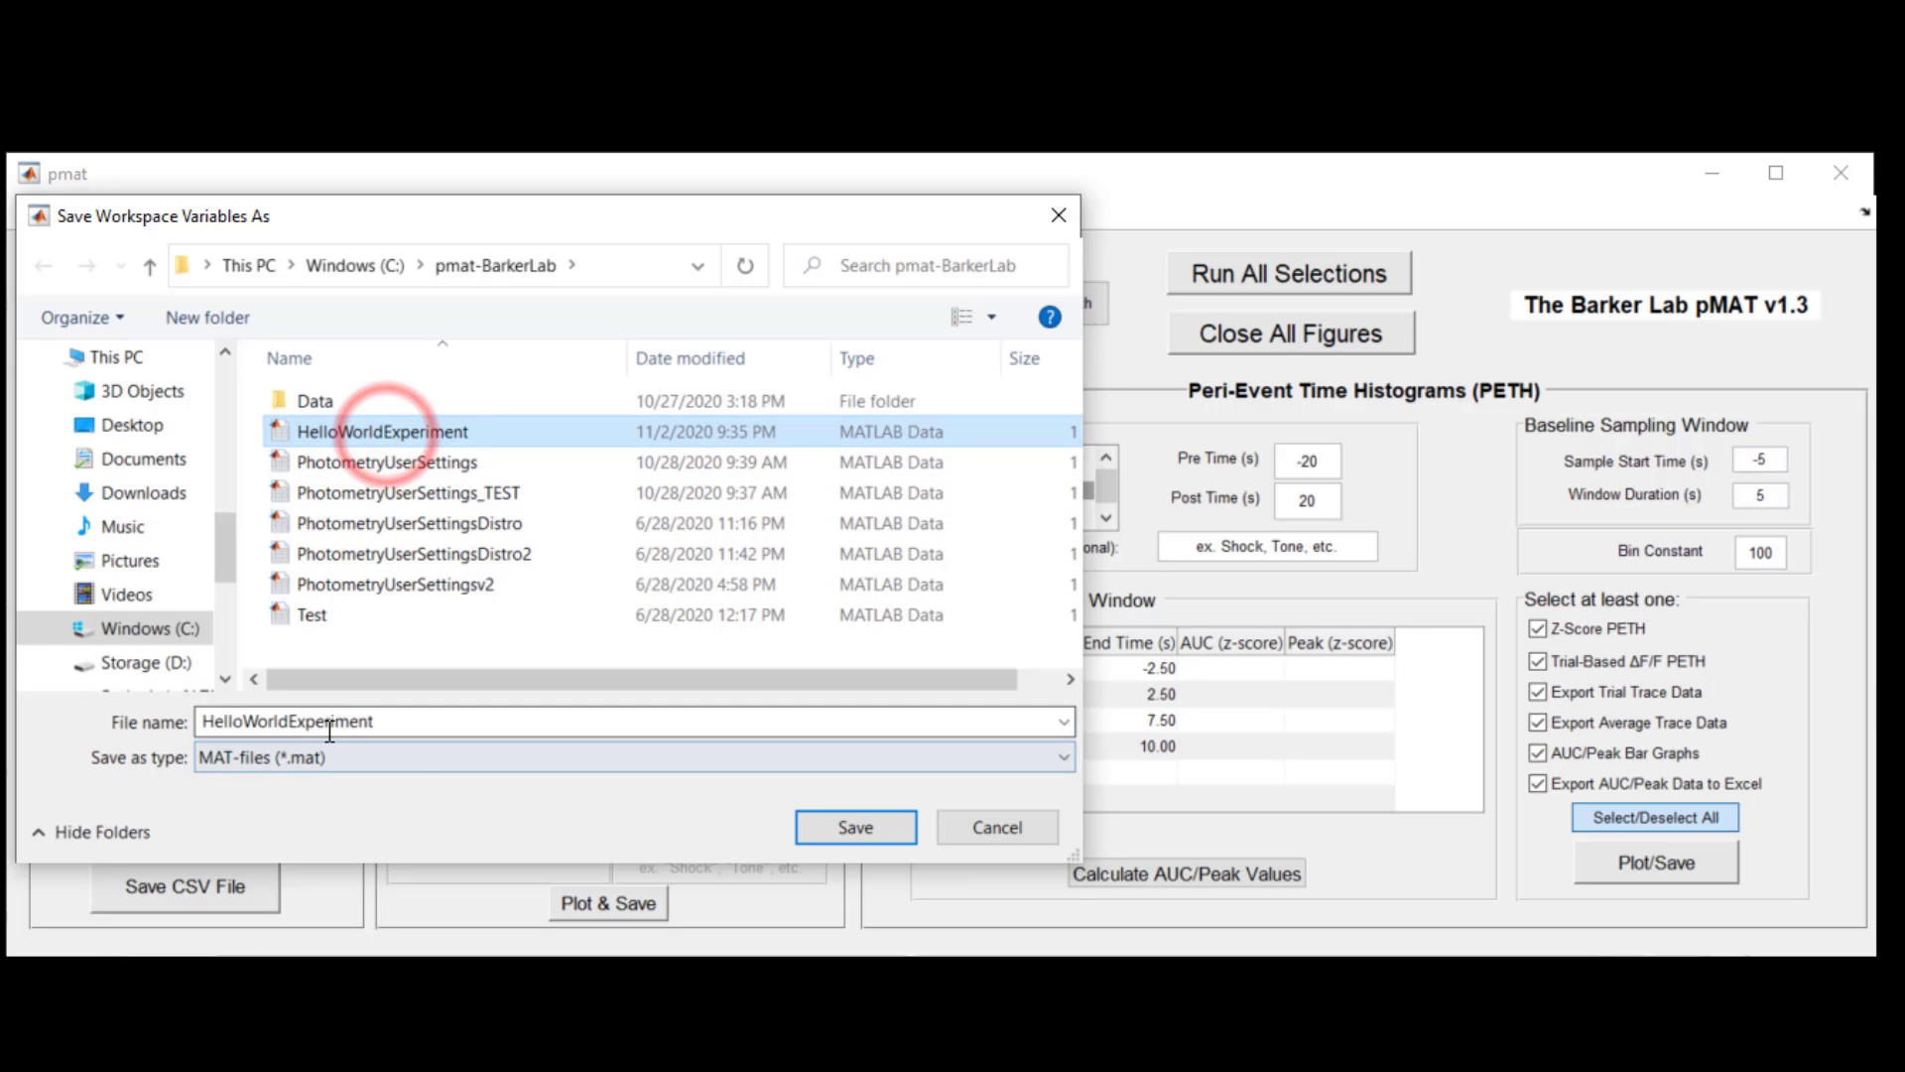
left_click(468, 731)
type("V2")
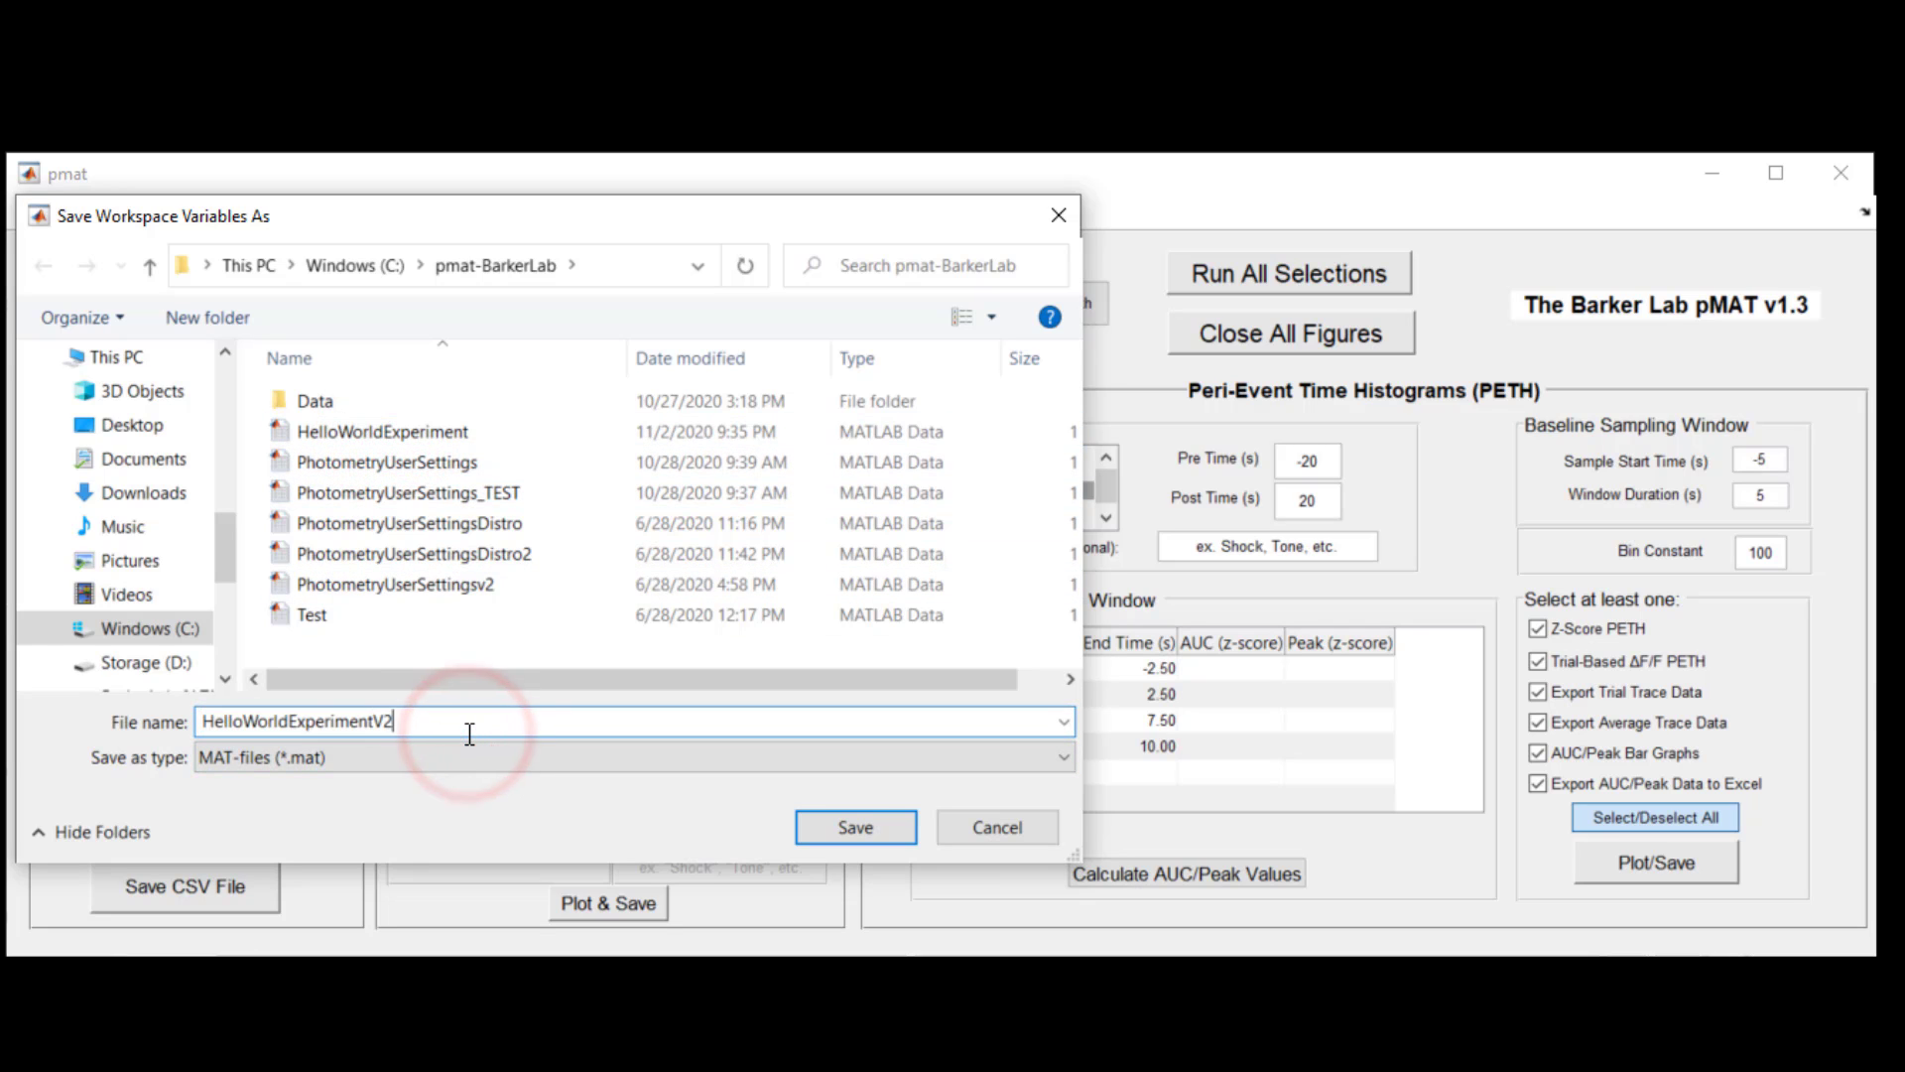